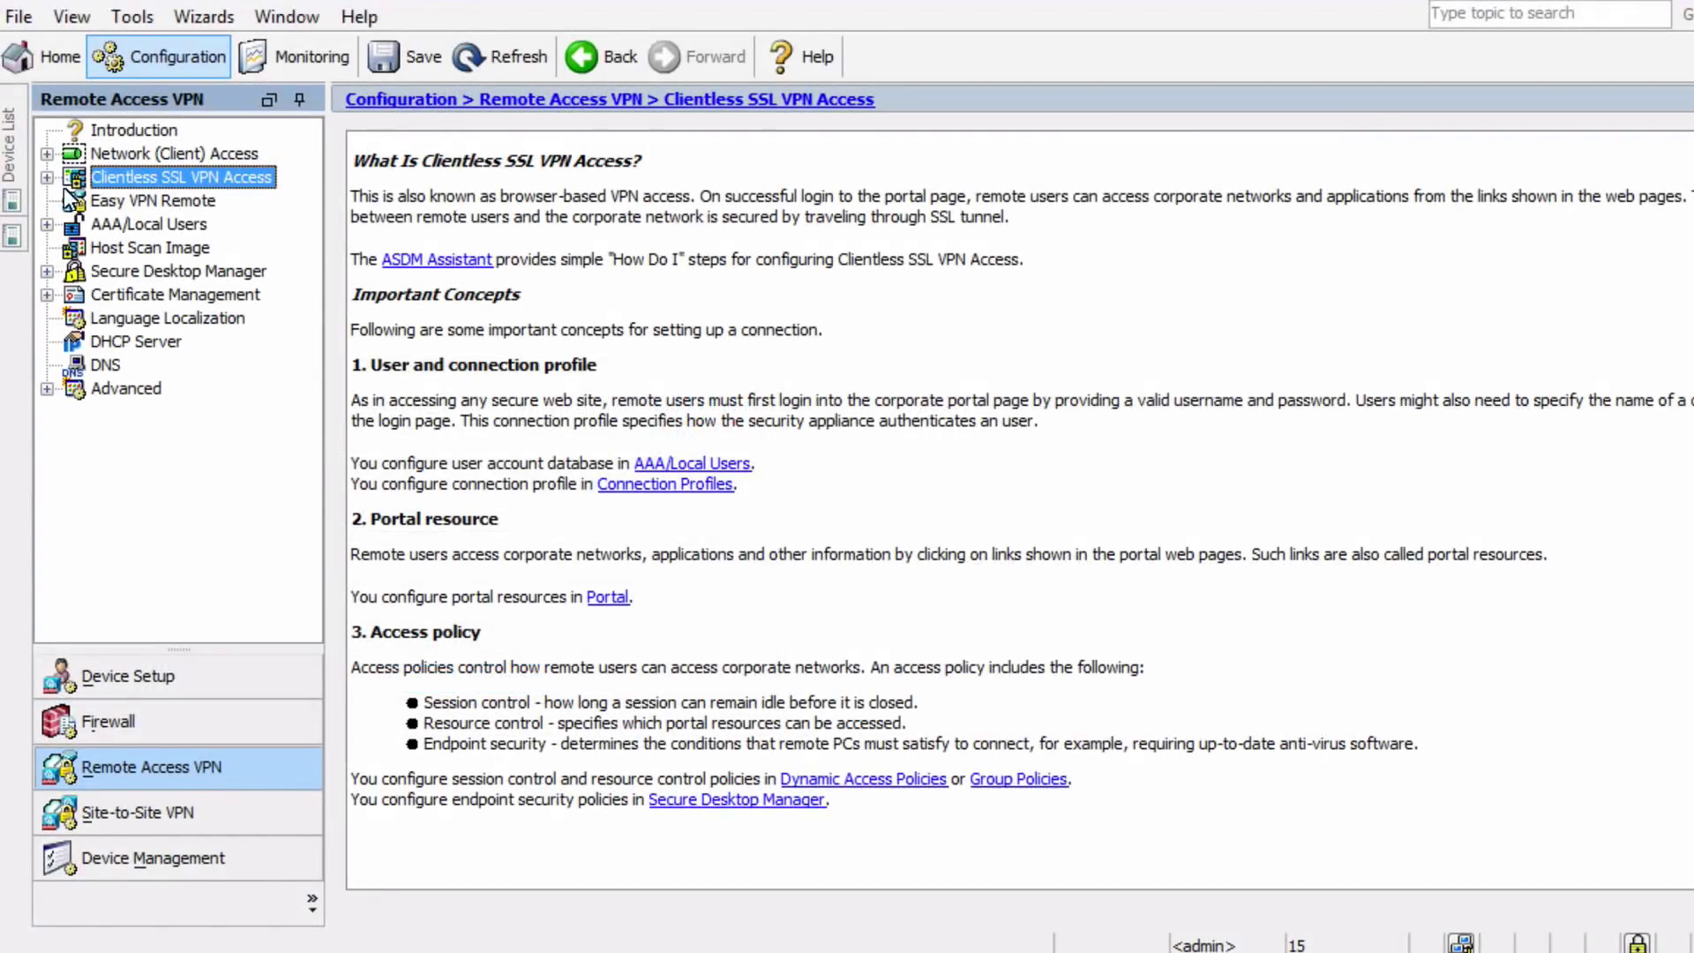
# Expand Clientless SSL VPN Access and display the Group Policies list
pyautogui.click(47, 177)
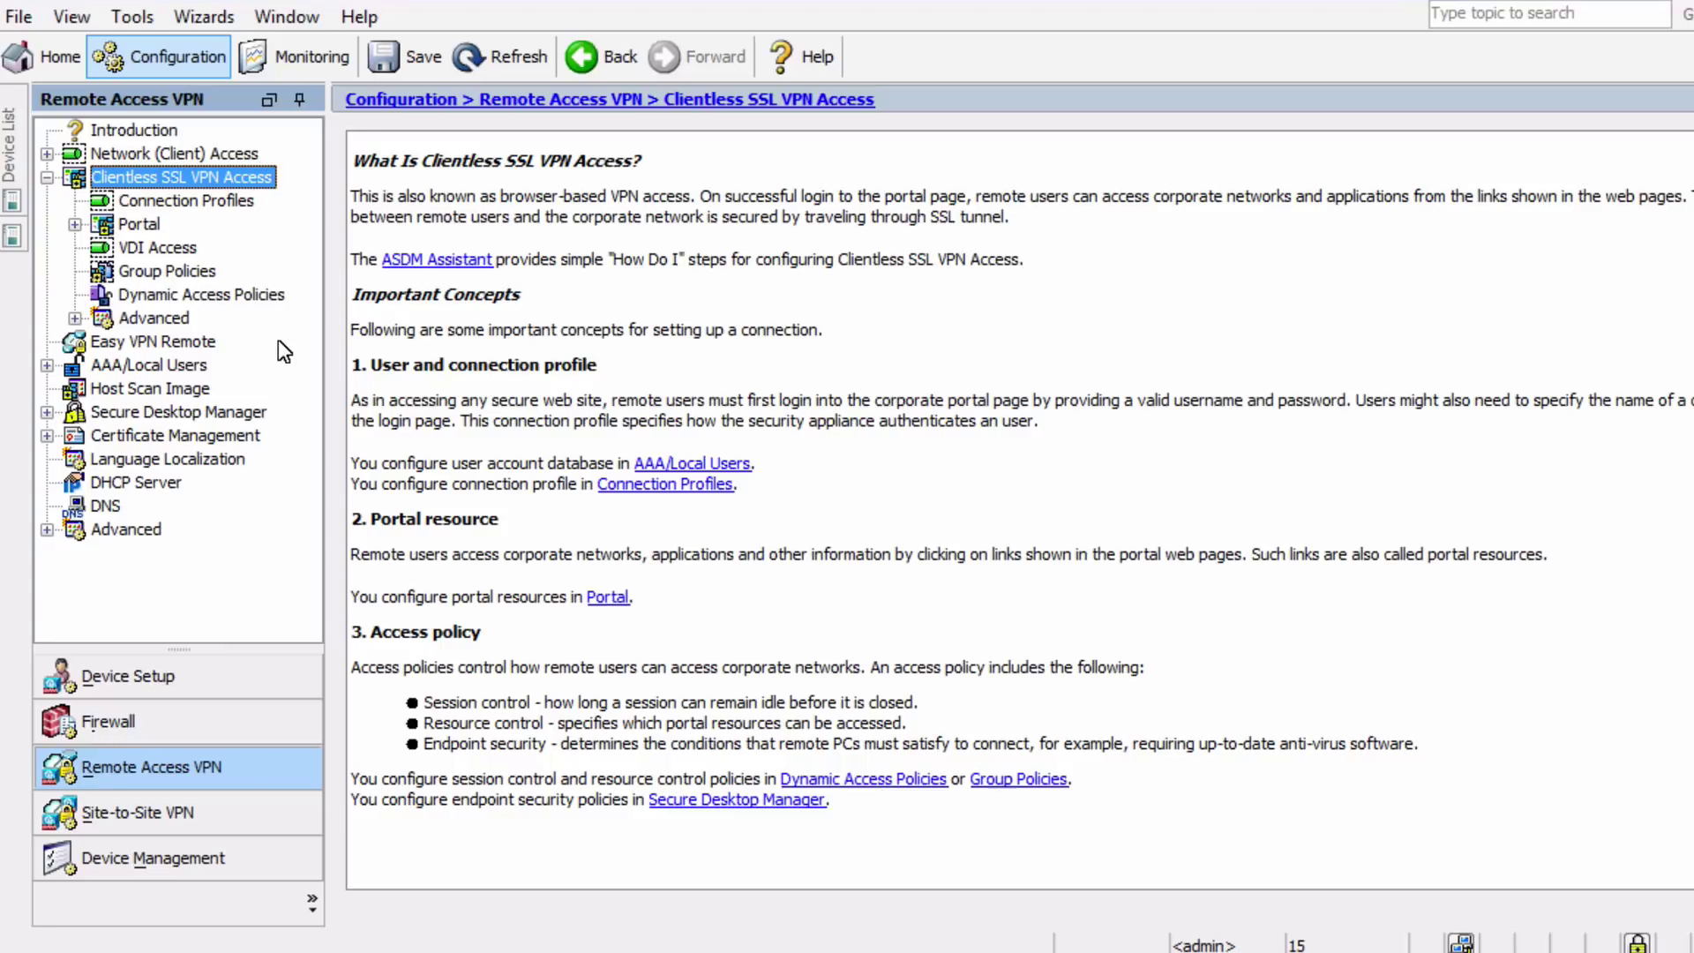
pyautogui.click(172, 272)
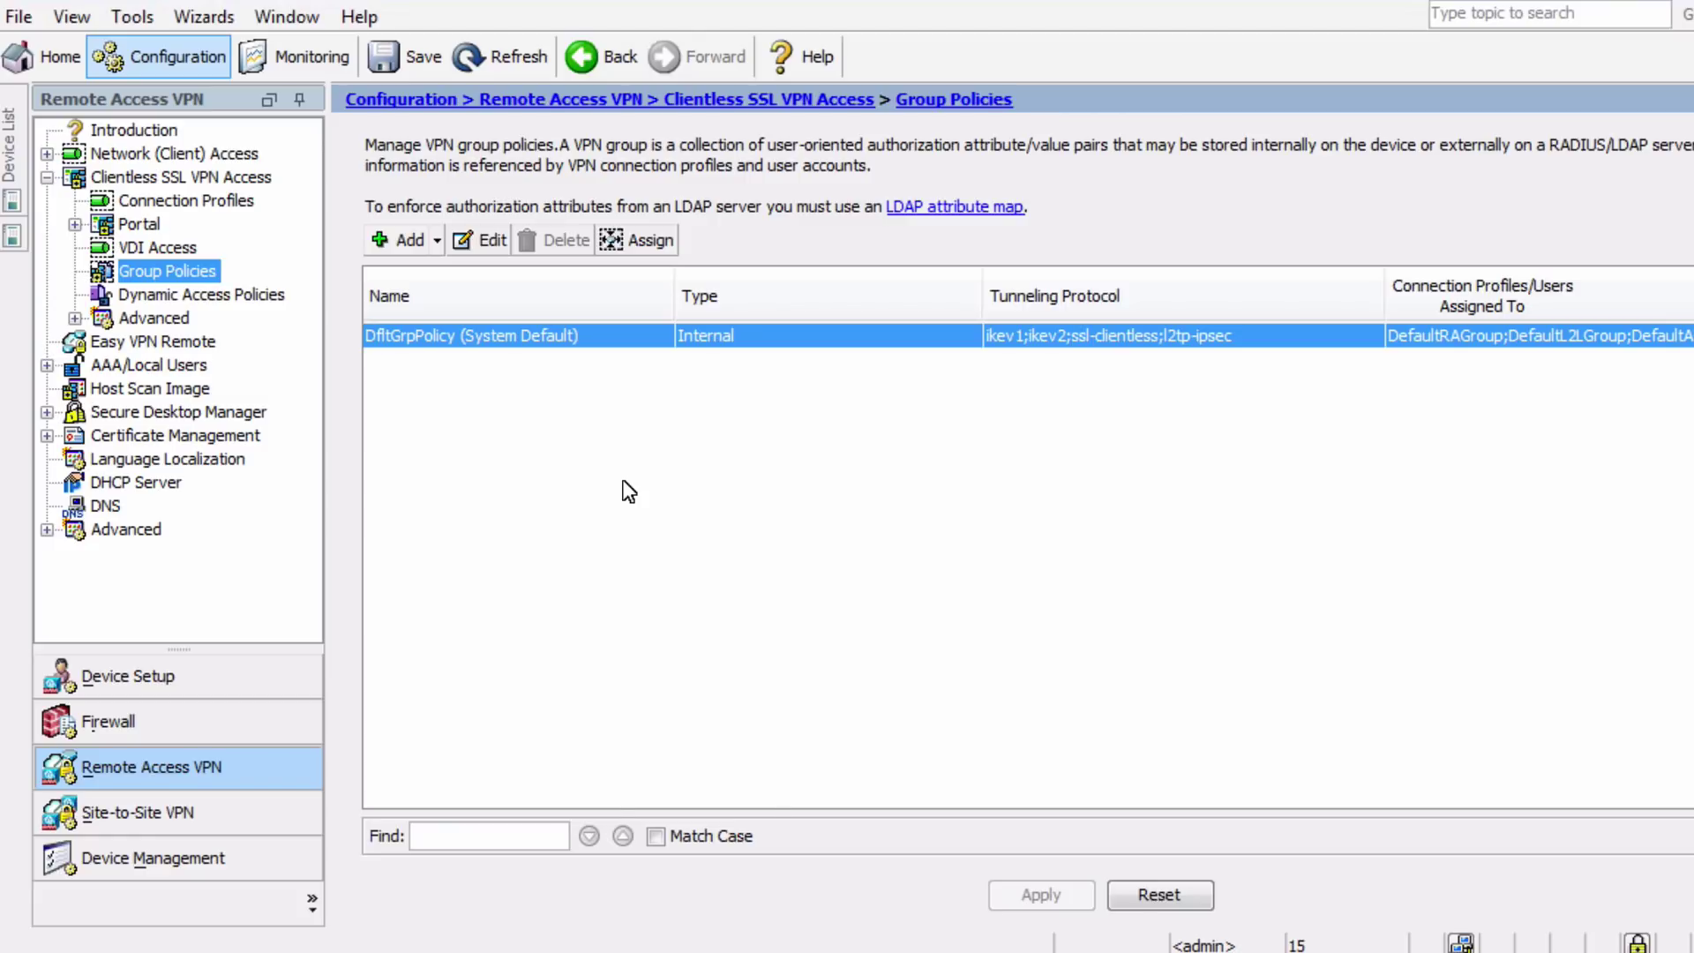
# Add a group policy named Remote-Users with the banner 'Welcome to the remote portal!'
pyautogui.click(405, 240)
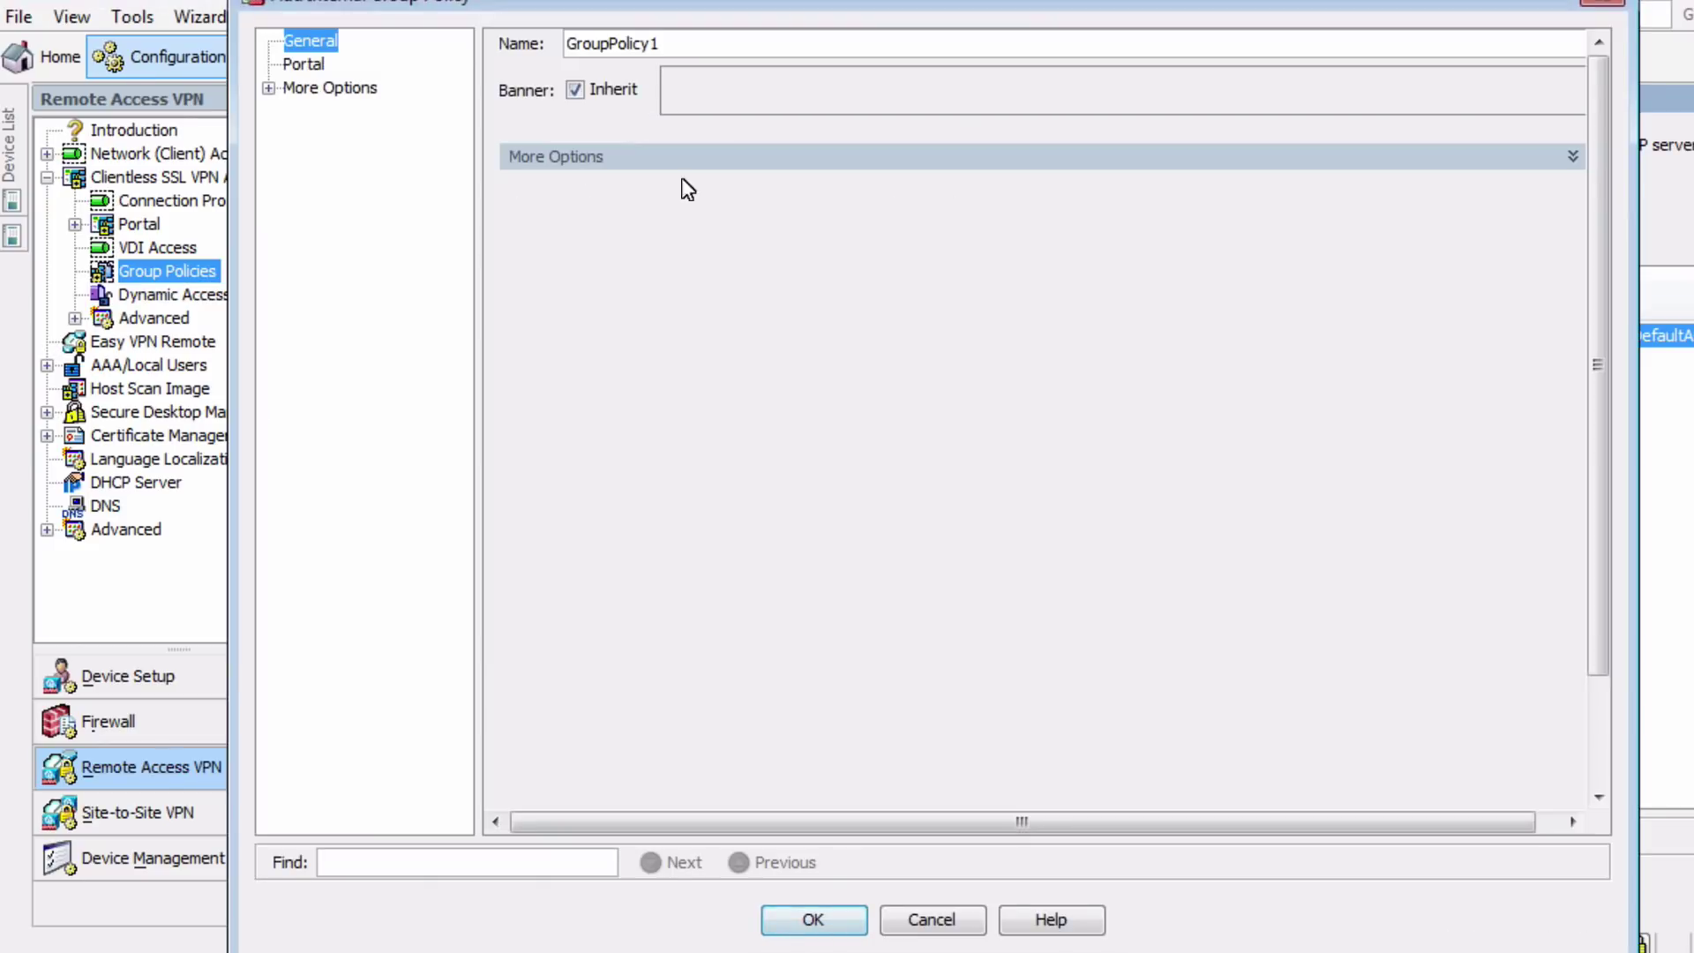
pyautogui.doubleClick(682, 32)
pyautogui.write('Remote-Users')
pyautogui.click(575, 90)
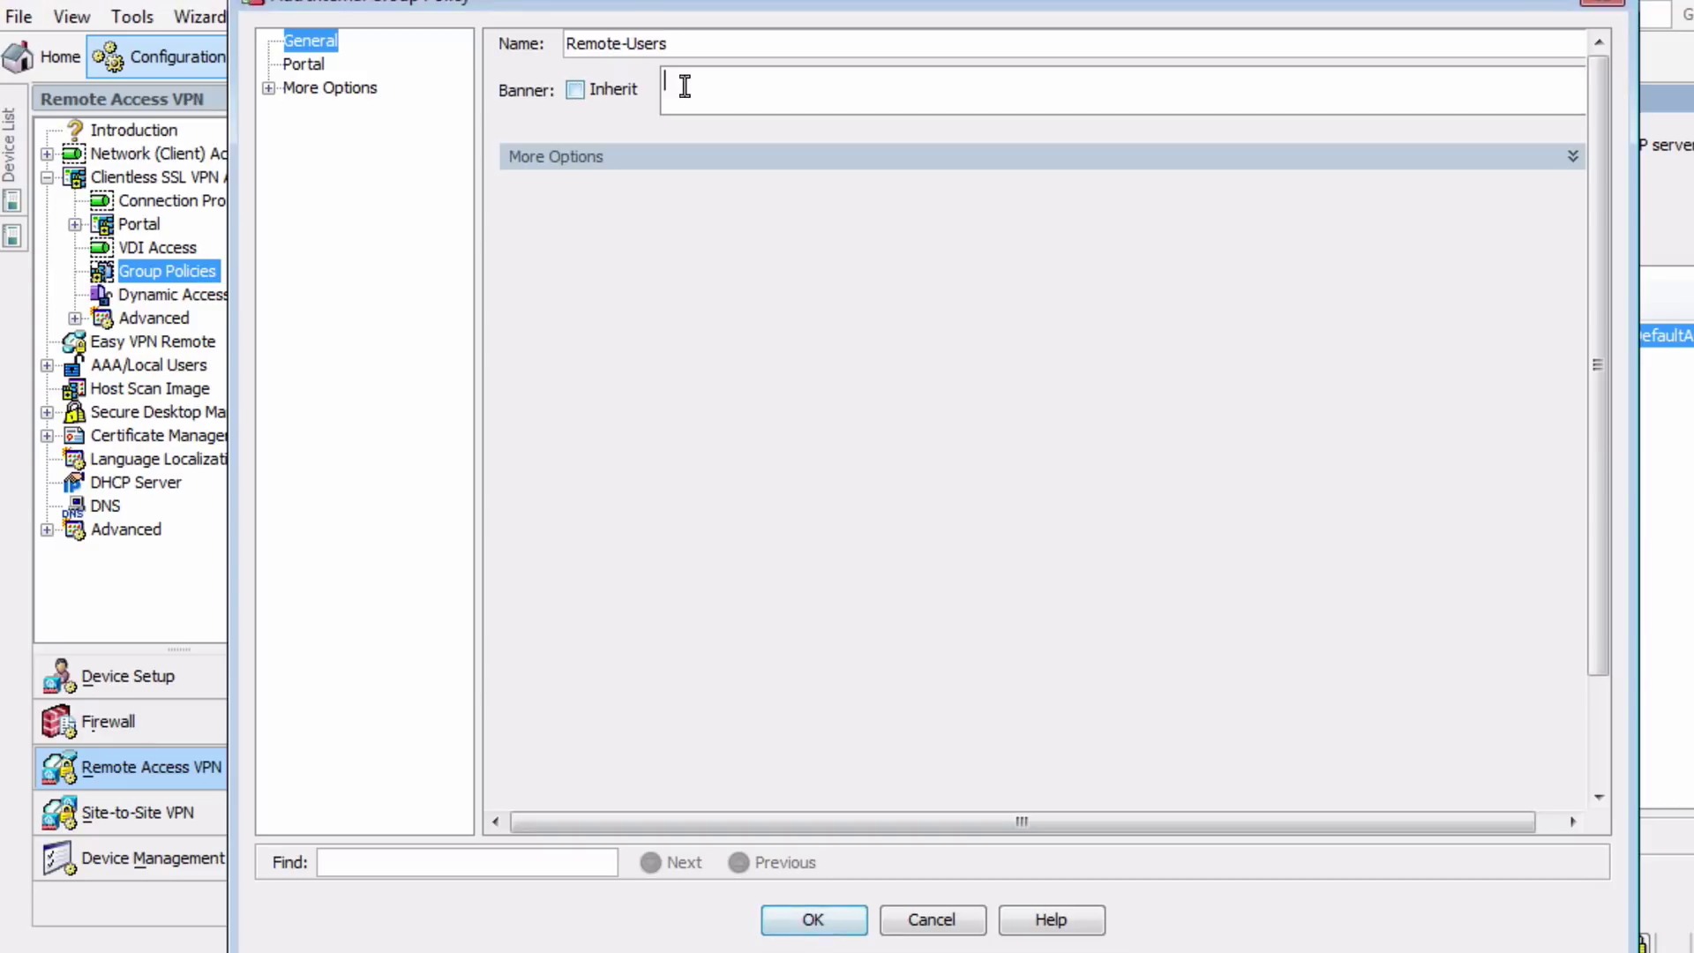
pyautogui.click(685, 84)
pyautogui.write('Welcome to the remote portal!')
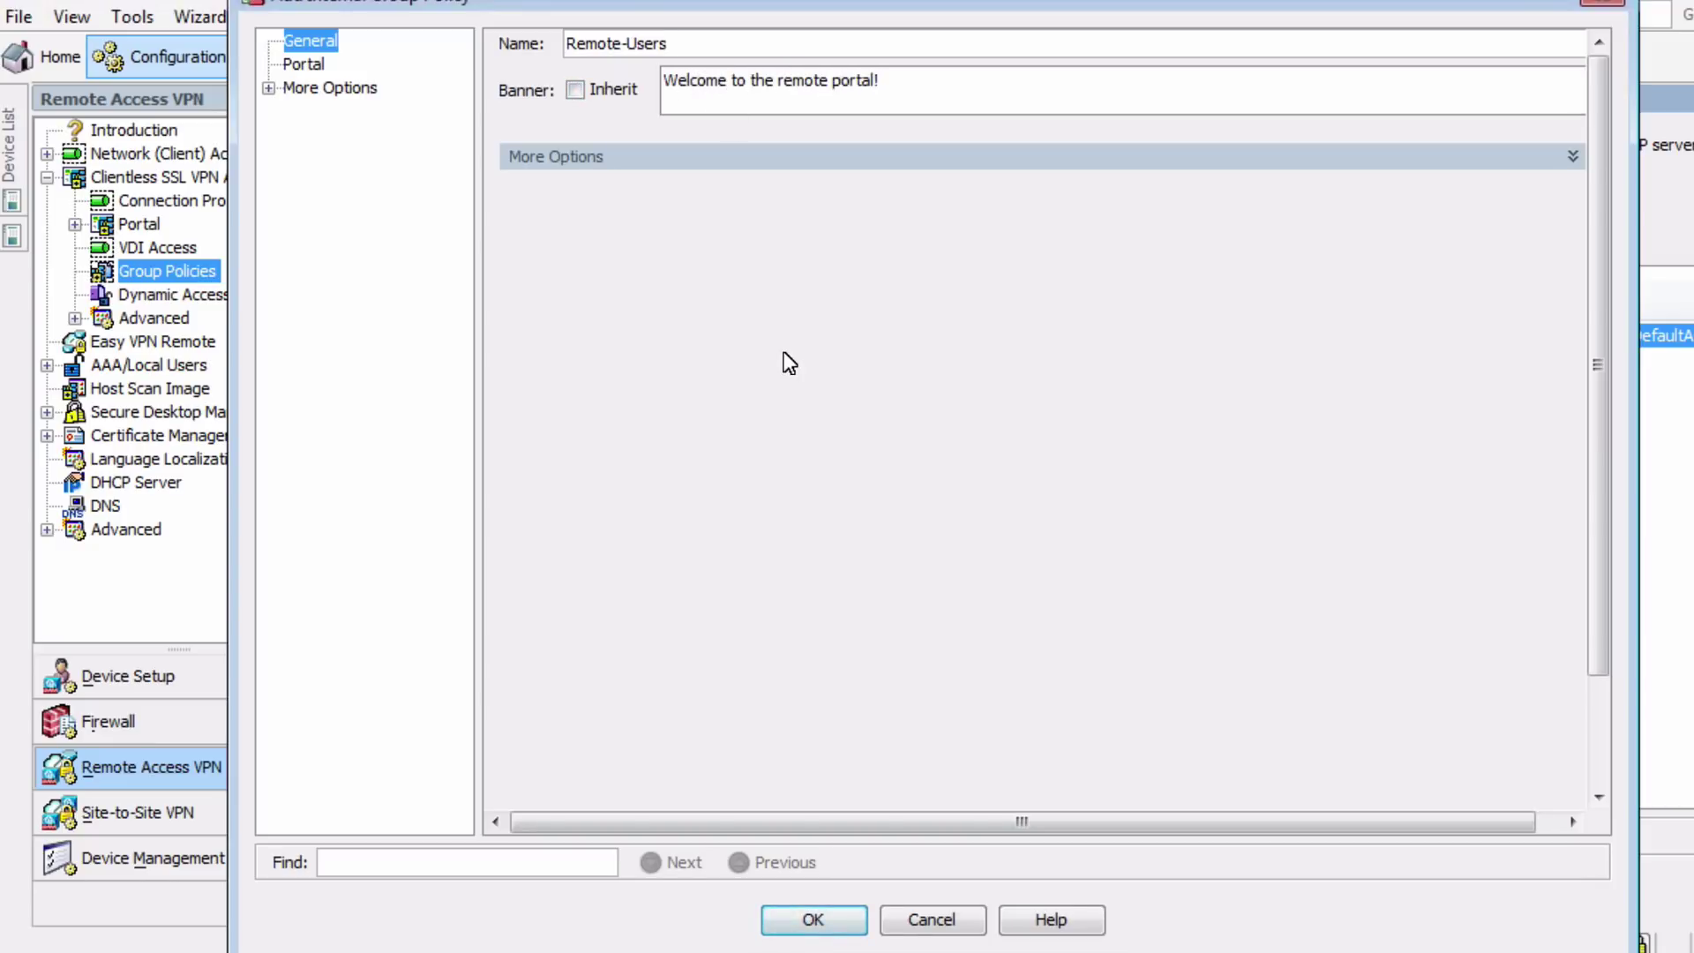
# Limit the policy's tunneling protocols to Clientless SSL VPN only
pyautogui.click(1573, 167)
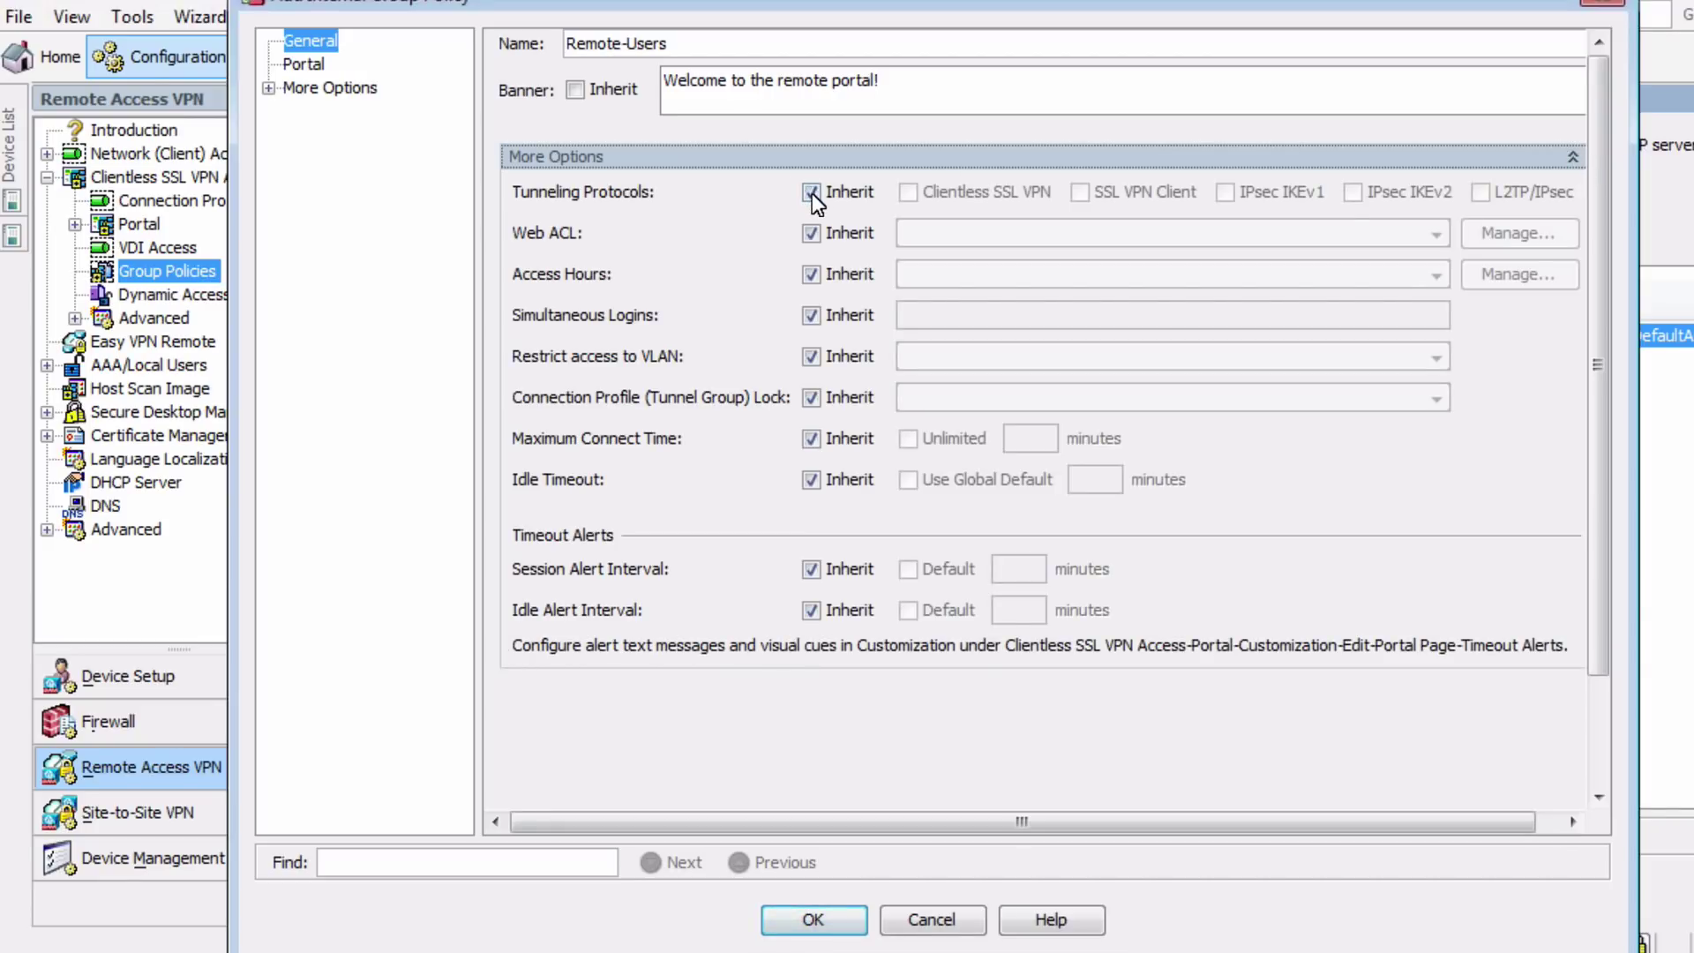
pyautogui.click(812, 193)
pyautogui.click(908, 194)
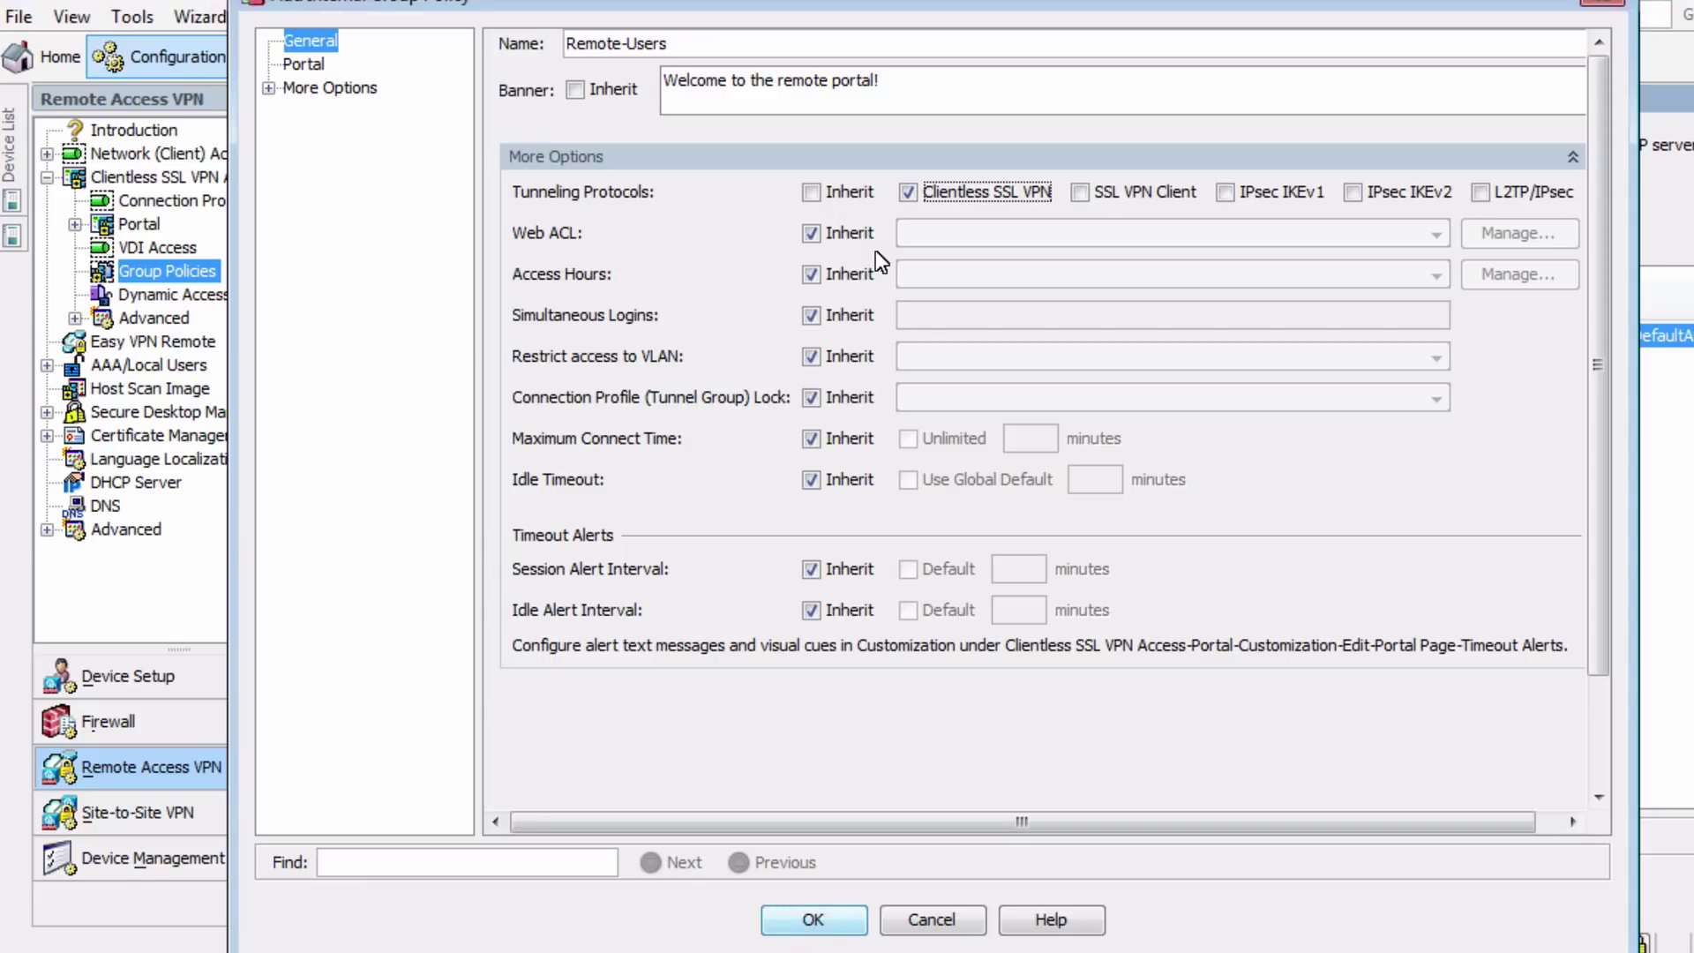
# Create a web ACL named VPN-policy containing one permit entry
pyautogui.click(812, 233)
pyautogui.click(1551, 236)
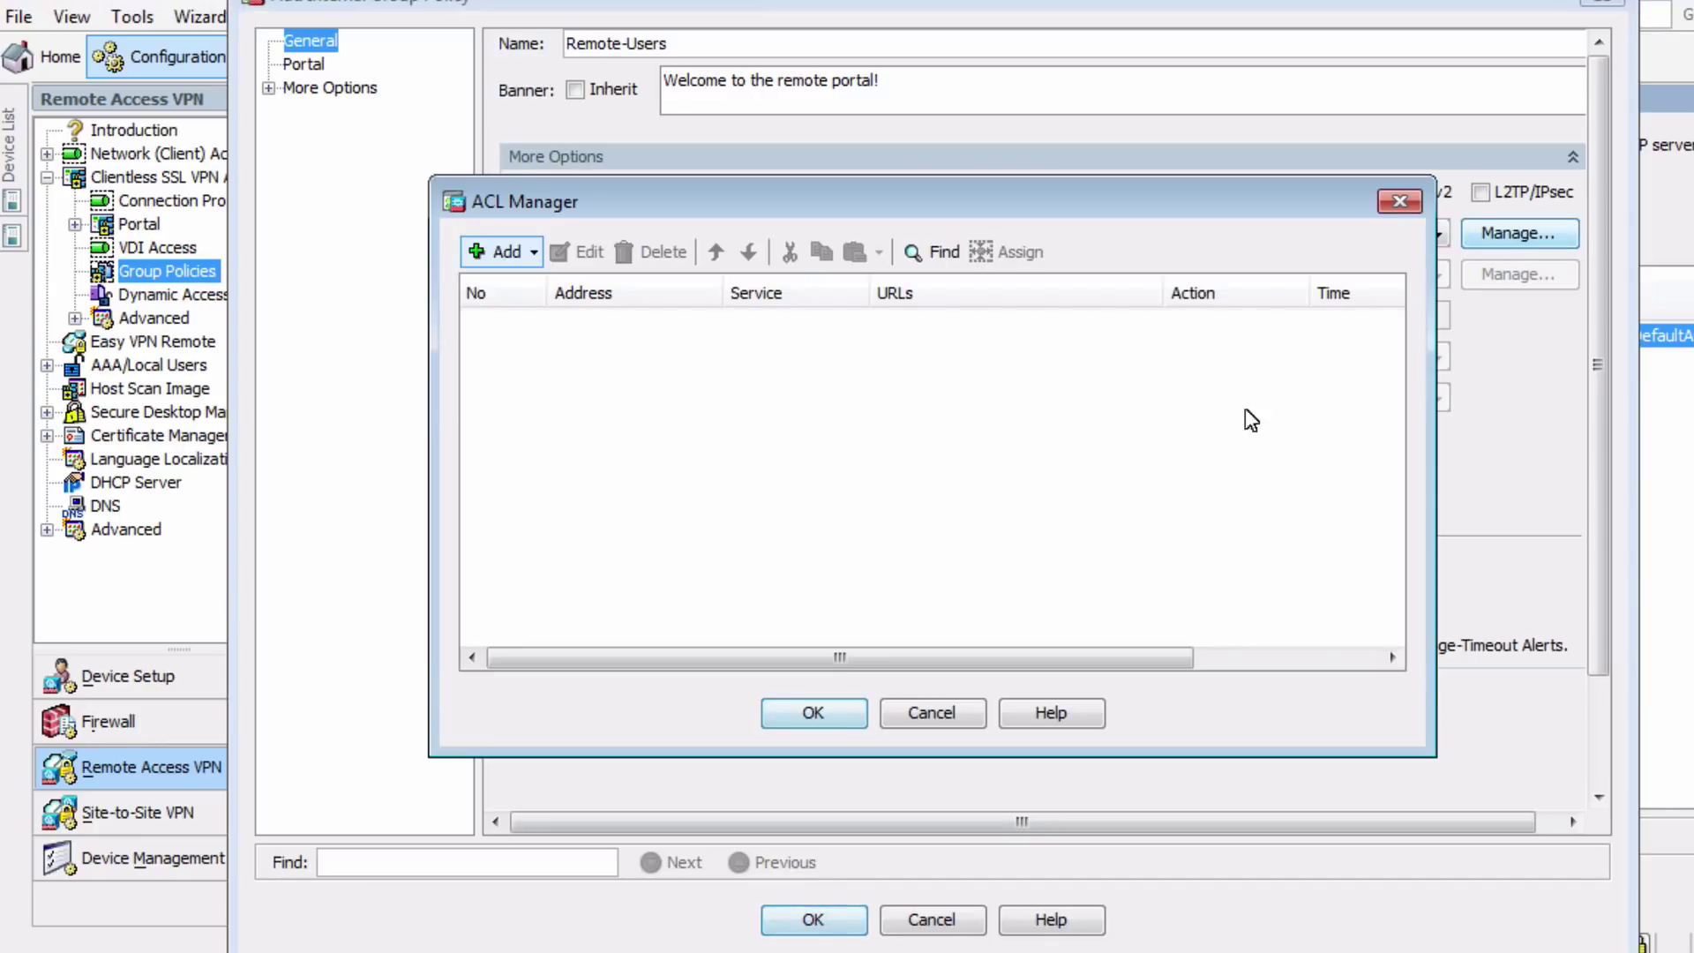
pyautogui.click(501, 251)
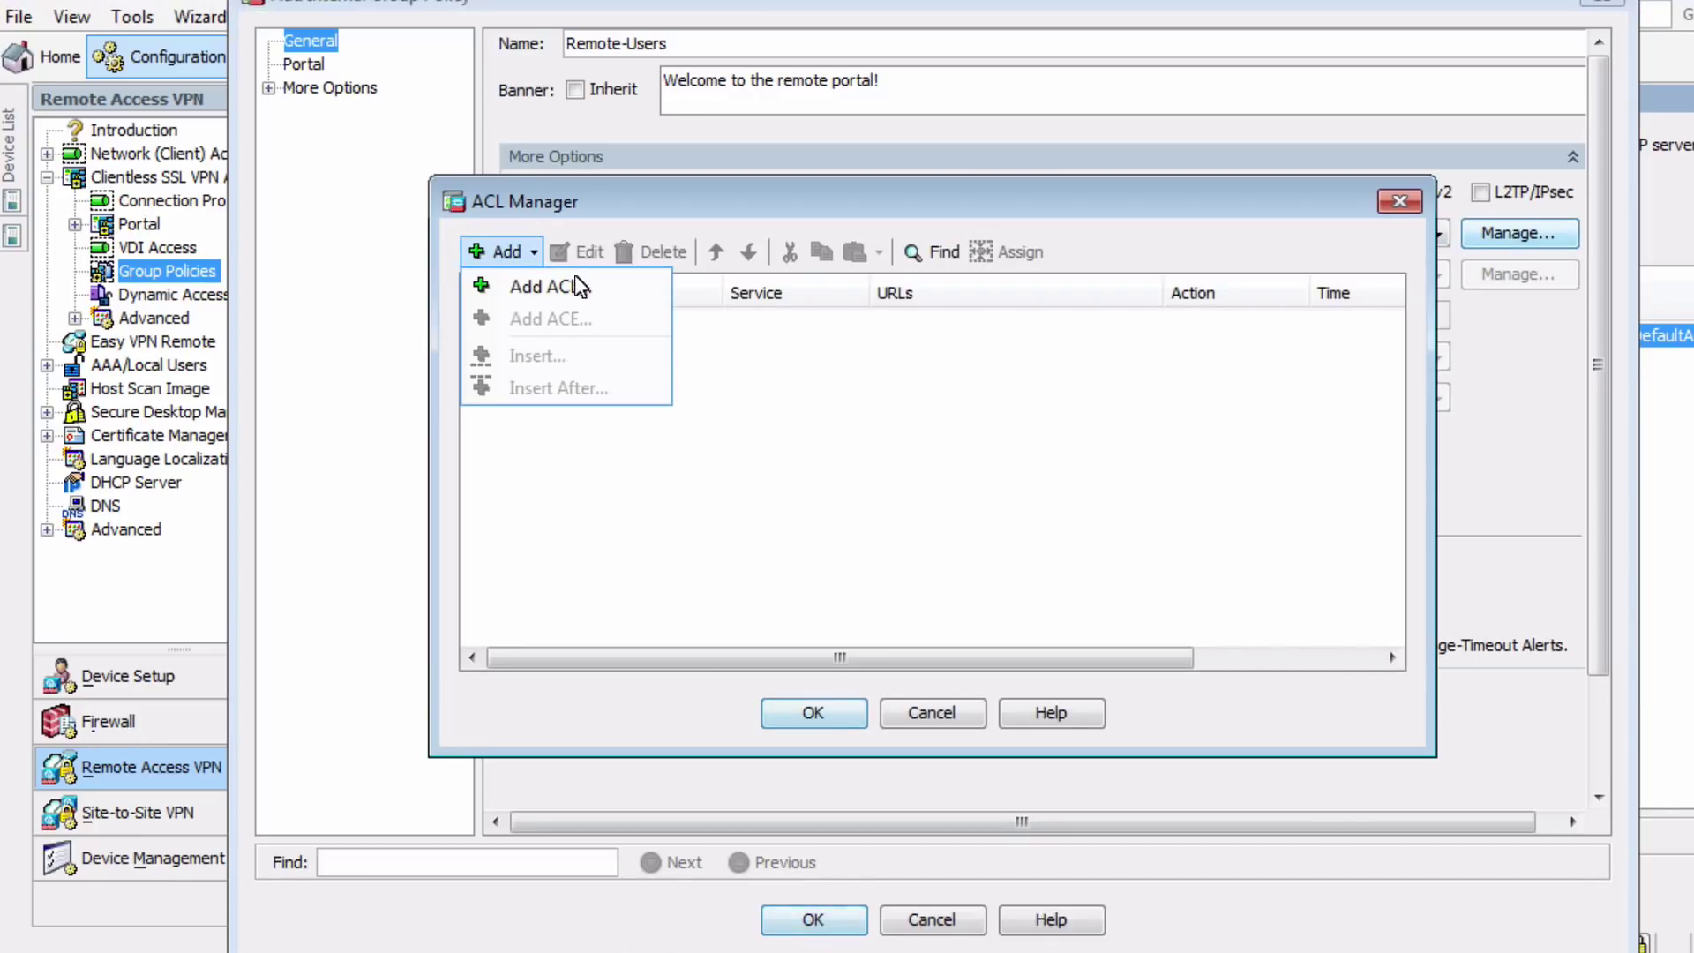
pyautogui.click(564, 283)
pyautogui.write('VP')
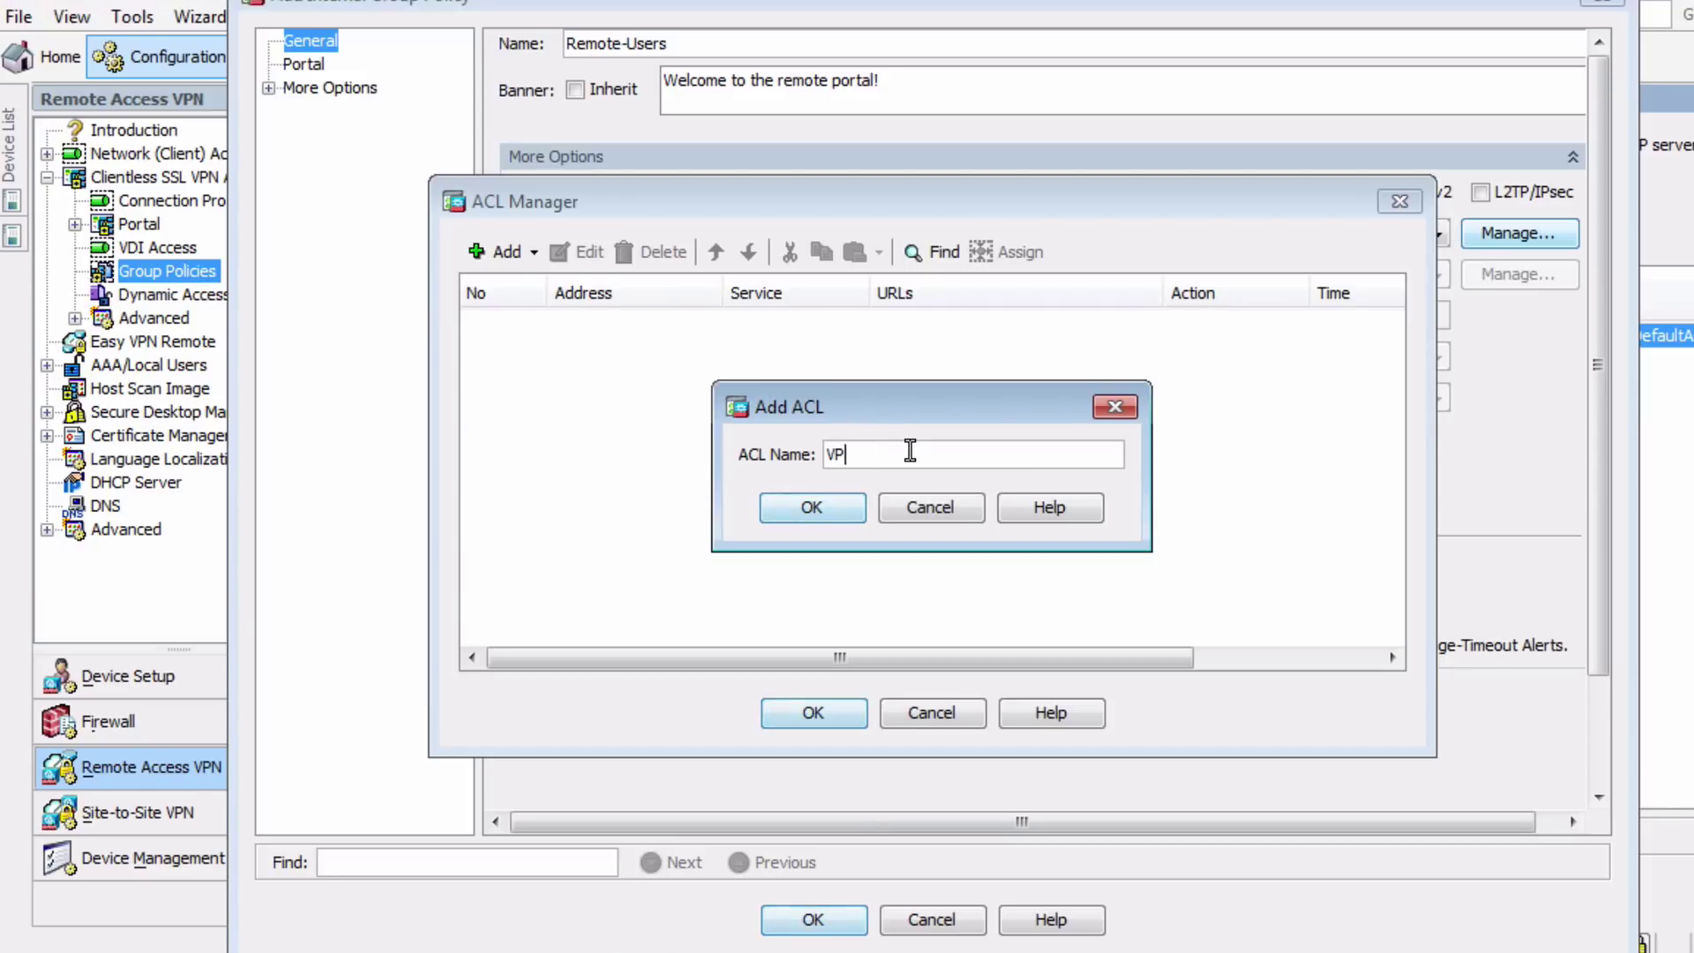
pyautogui.write('N-policy')
pyautogui.click(829, 511)
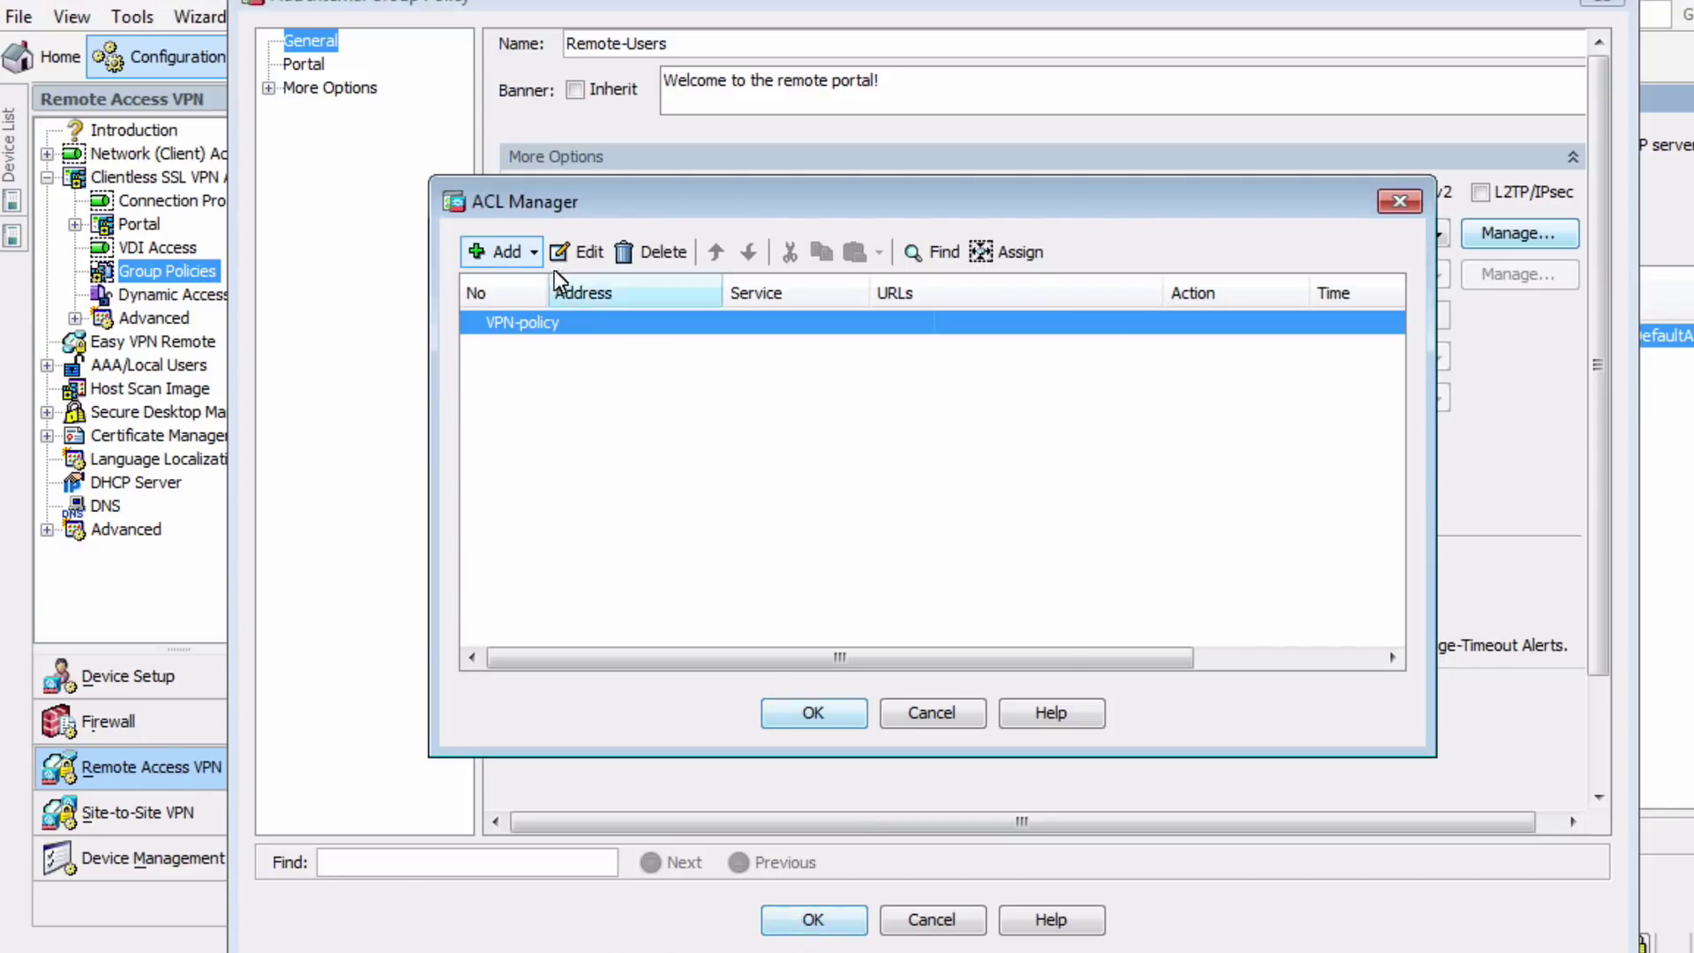
pyautogui.click(520, 253)
pyautogui.click(522, 320)
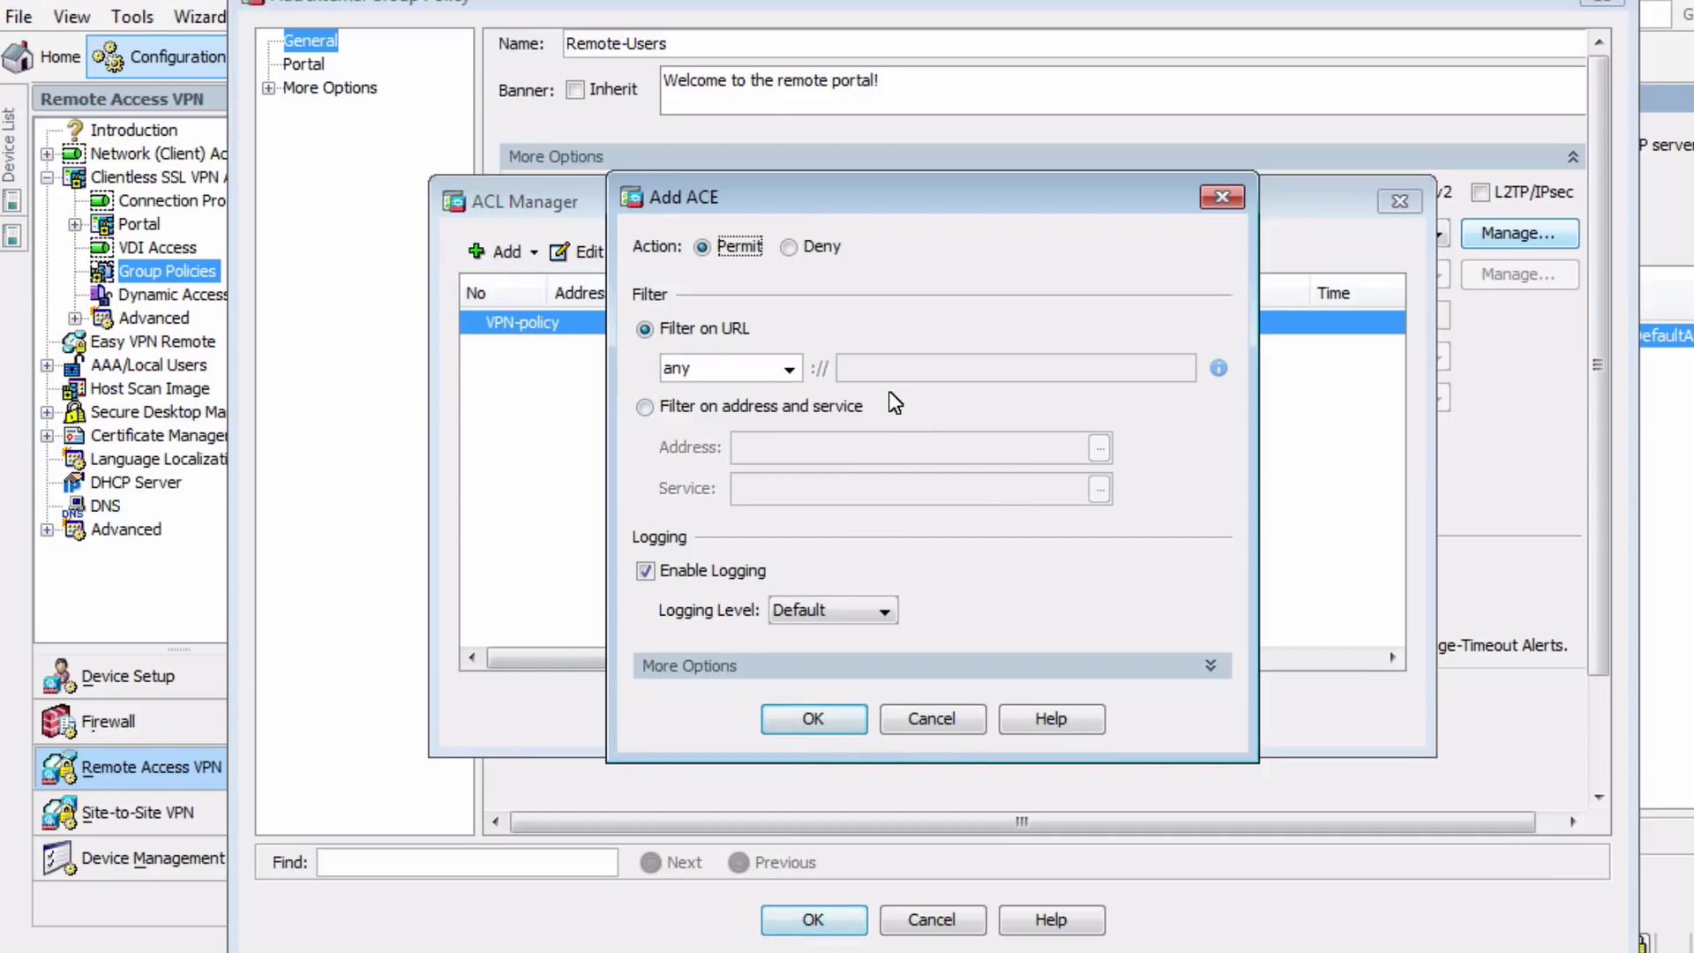
pyautogui.click(813, 718)
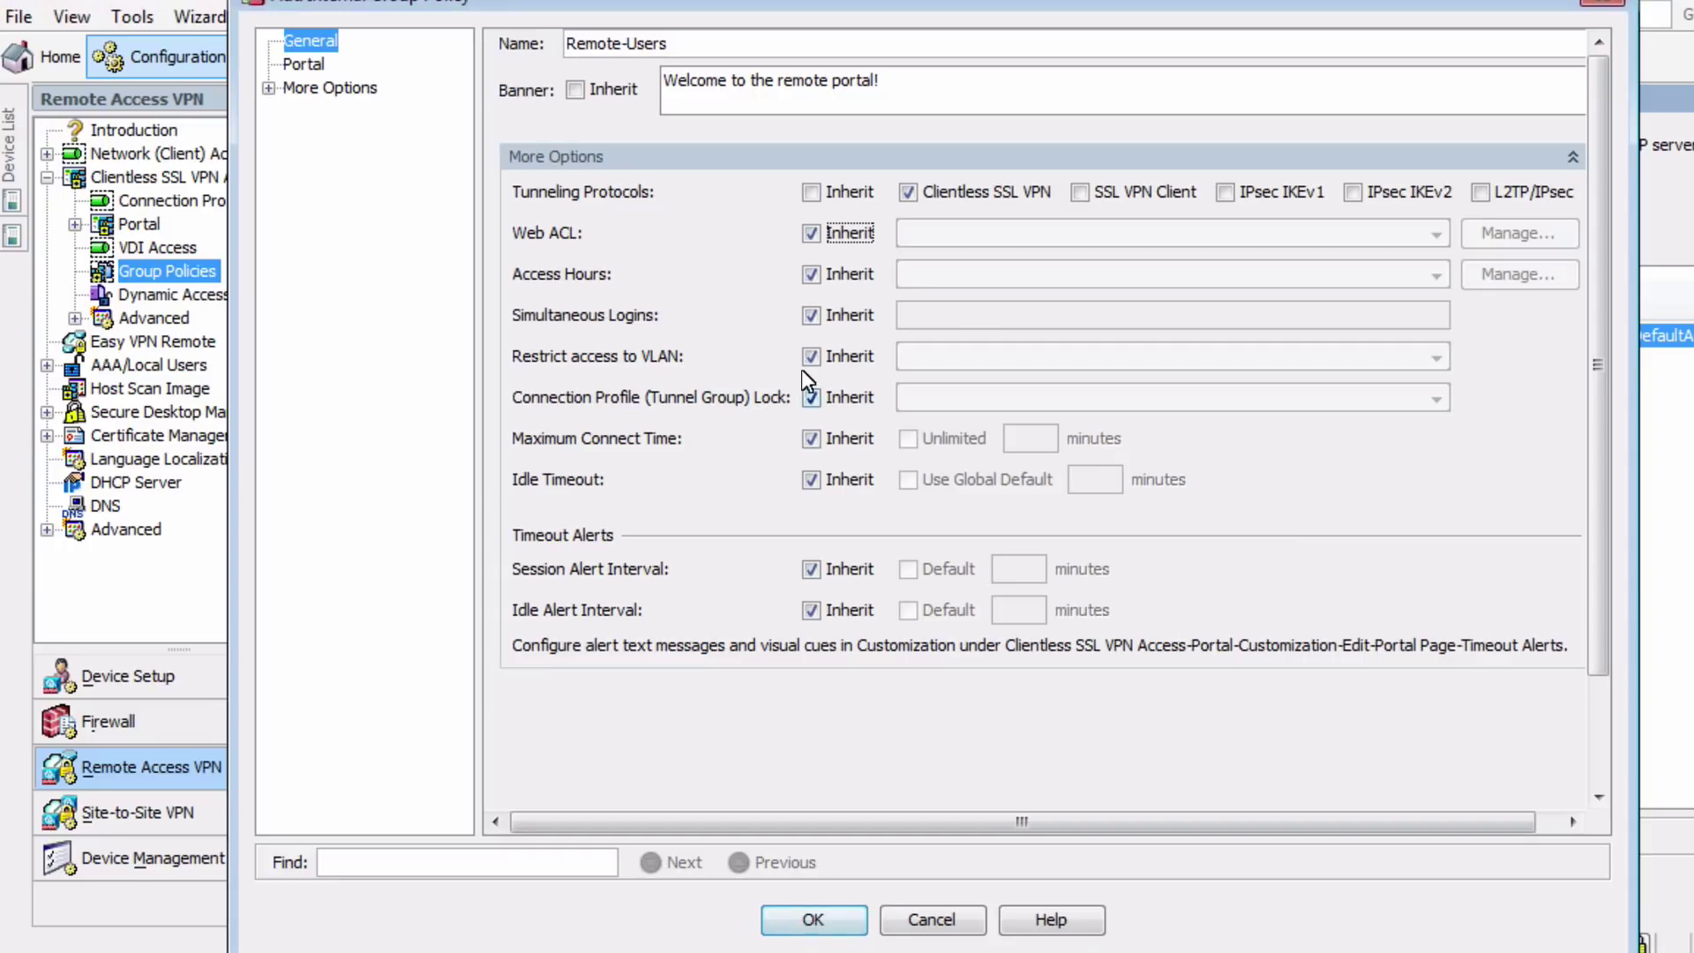
# Start a Remote bookmark list with an Accounting Folders bookmark at 10.1.1.100
pyautogui.click(315, 63)
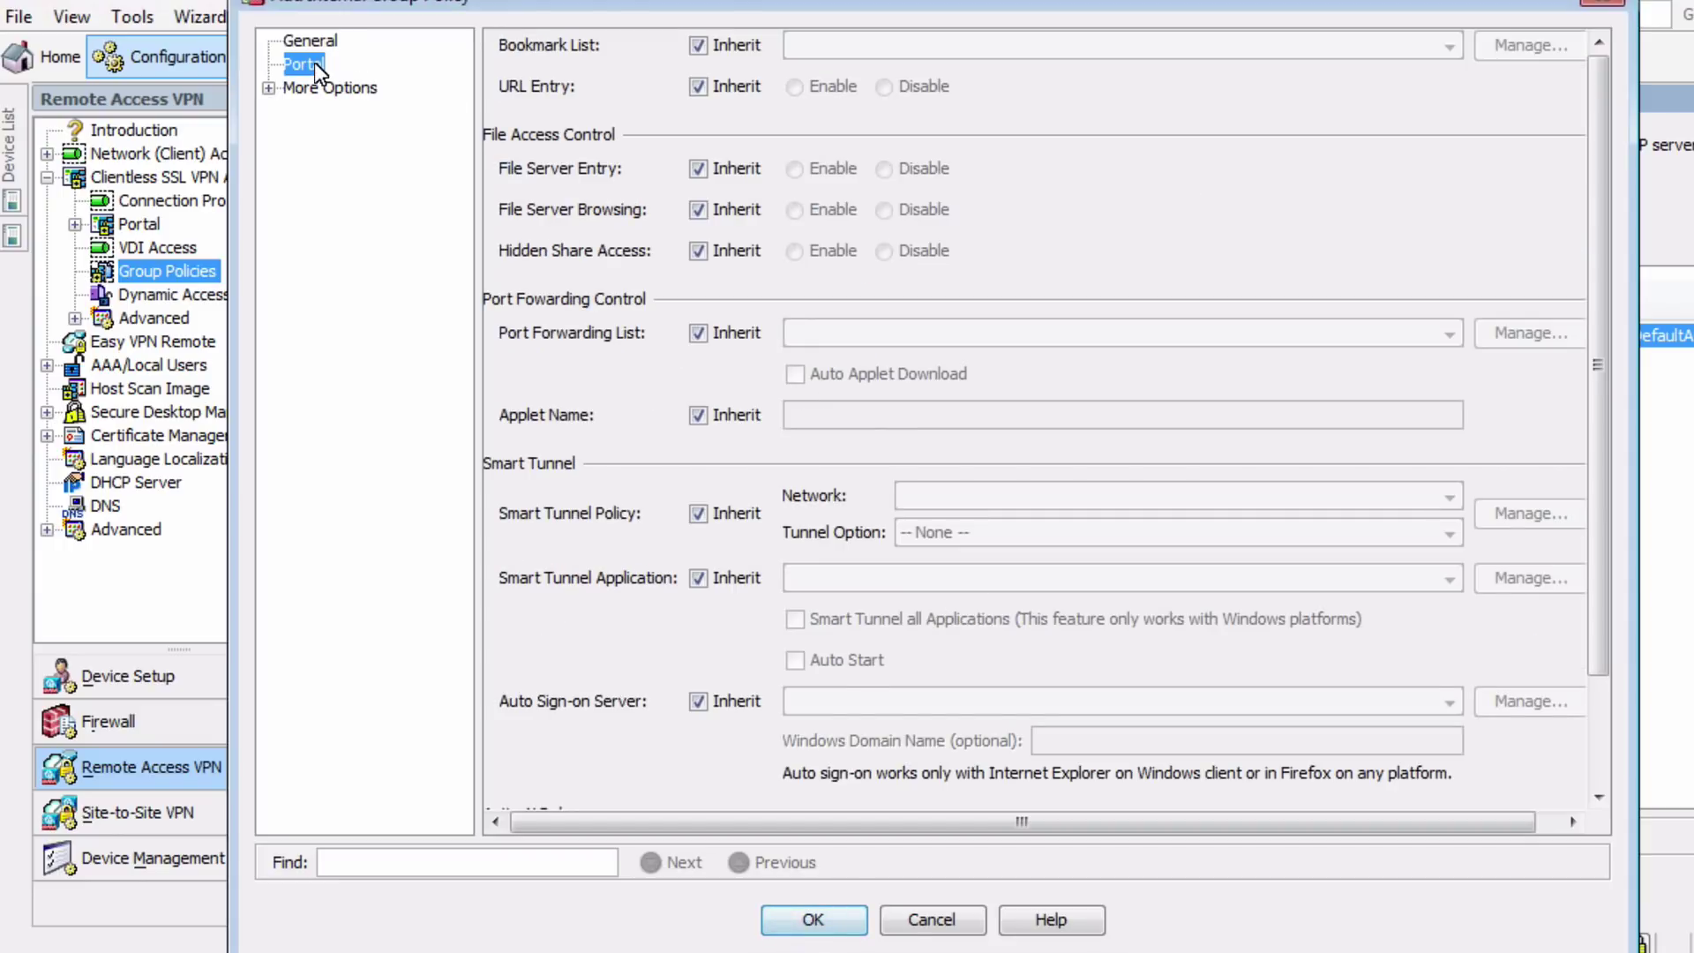
pyautogui.click(698, 46)
pyautogui.click(1516, 47)
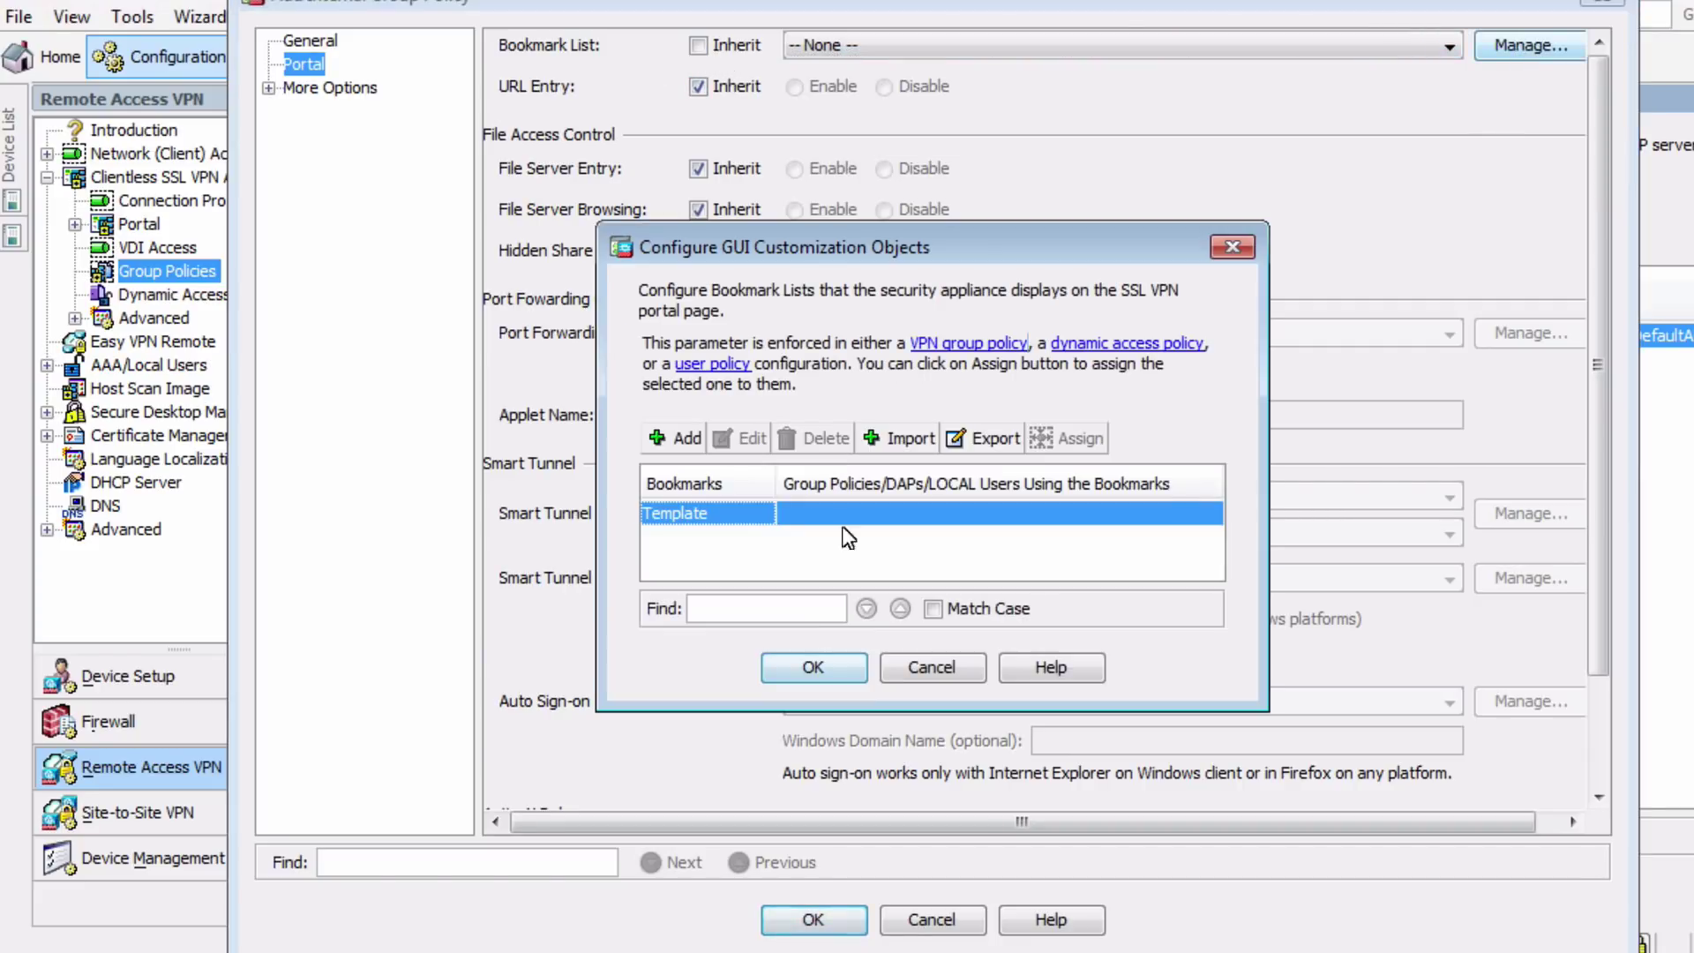
pyautogui.click(684, 444)
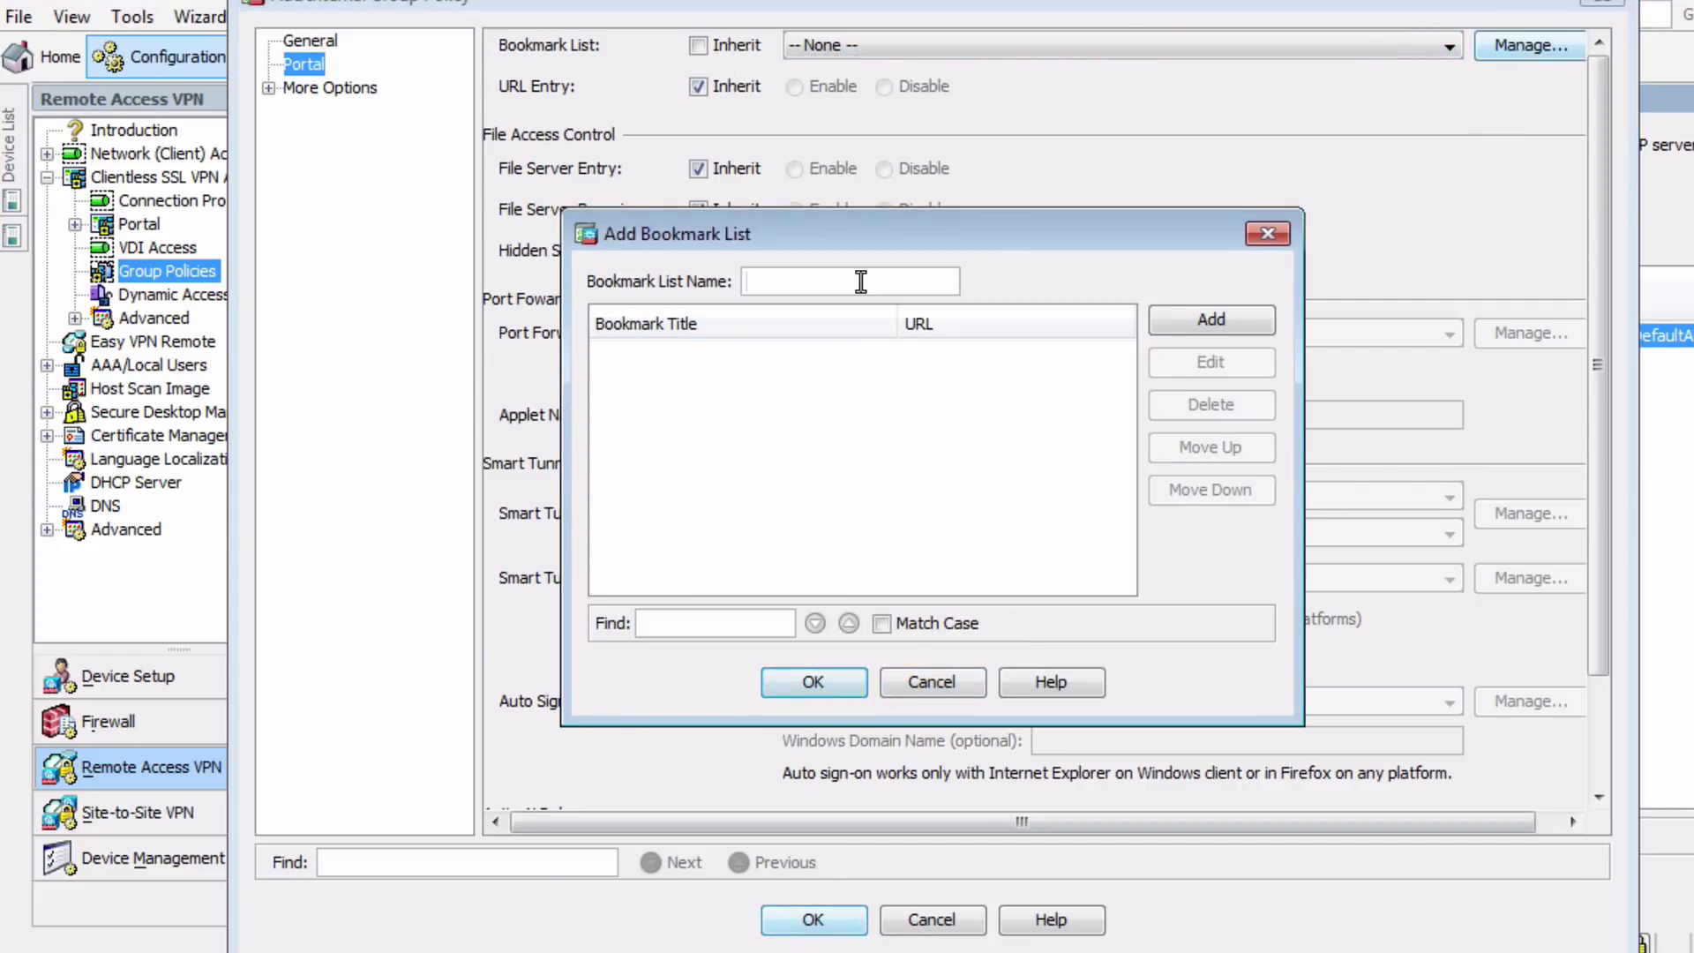
pyautogui.write('Remote')
pyautogui.click(1226, 319)
pyautogui.click(829, 823)
pyautogui.write('A')
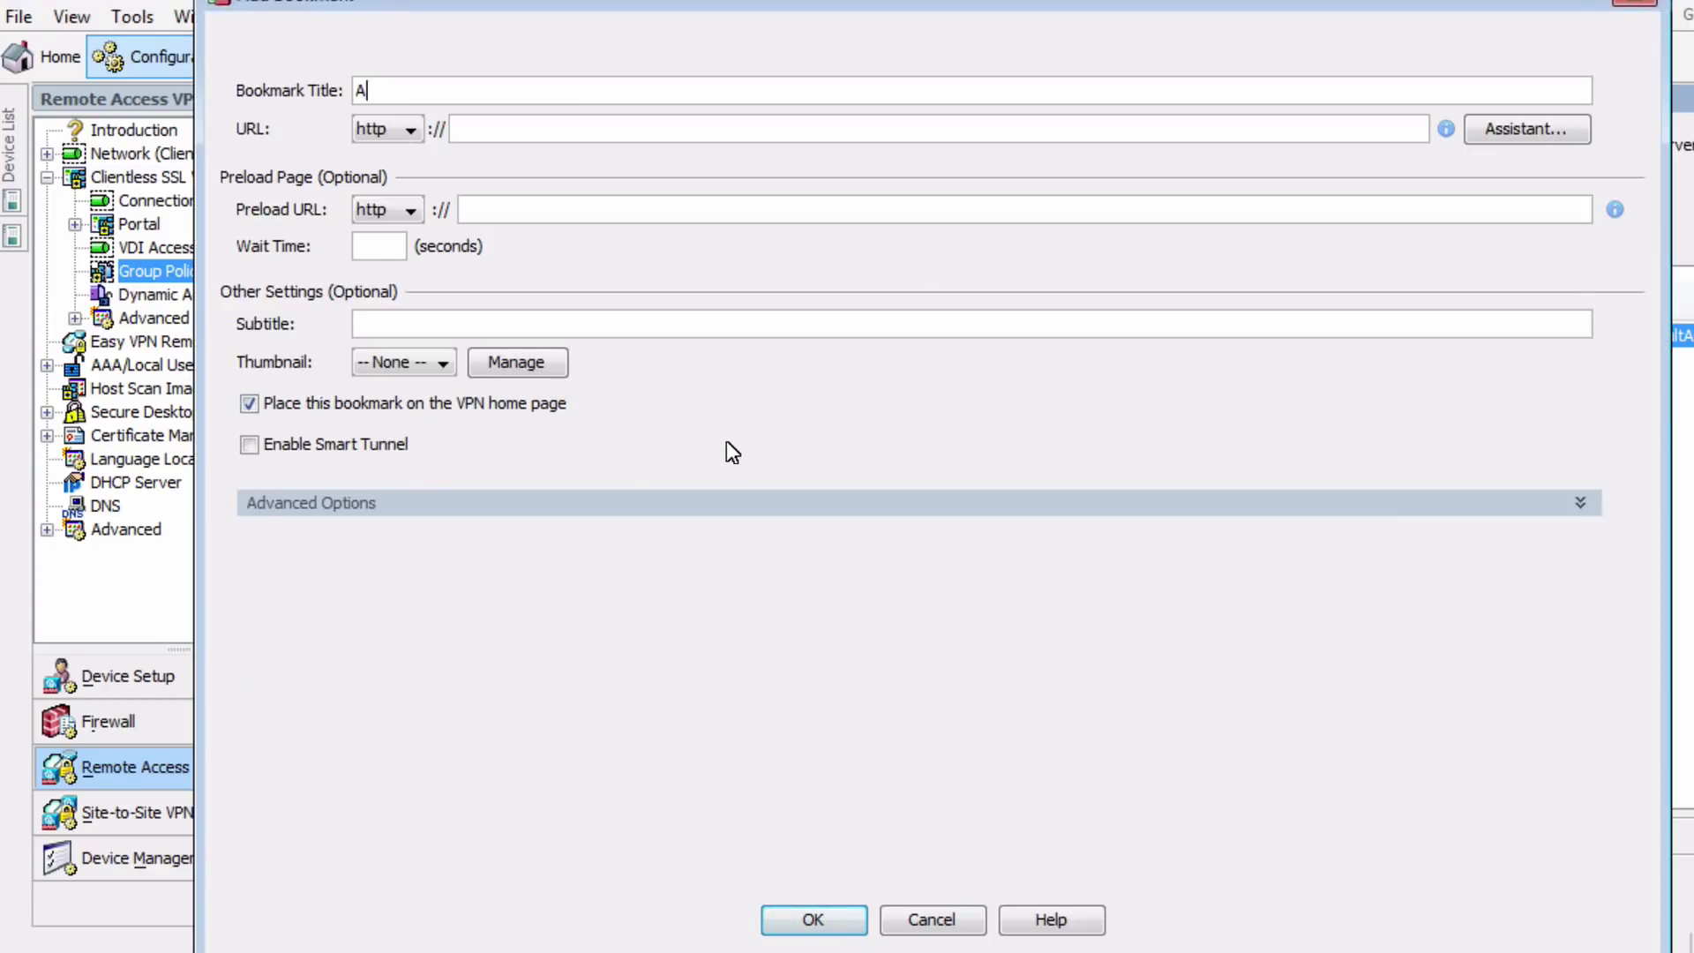
pyautogui.write('ccounting Folders')
pyautogui.press('Tab')
pyautogui.press('Tab')
pyautogui.write('10')
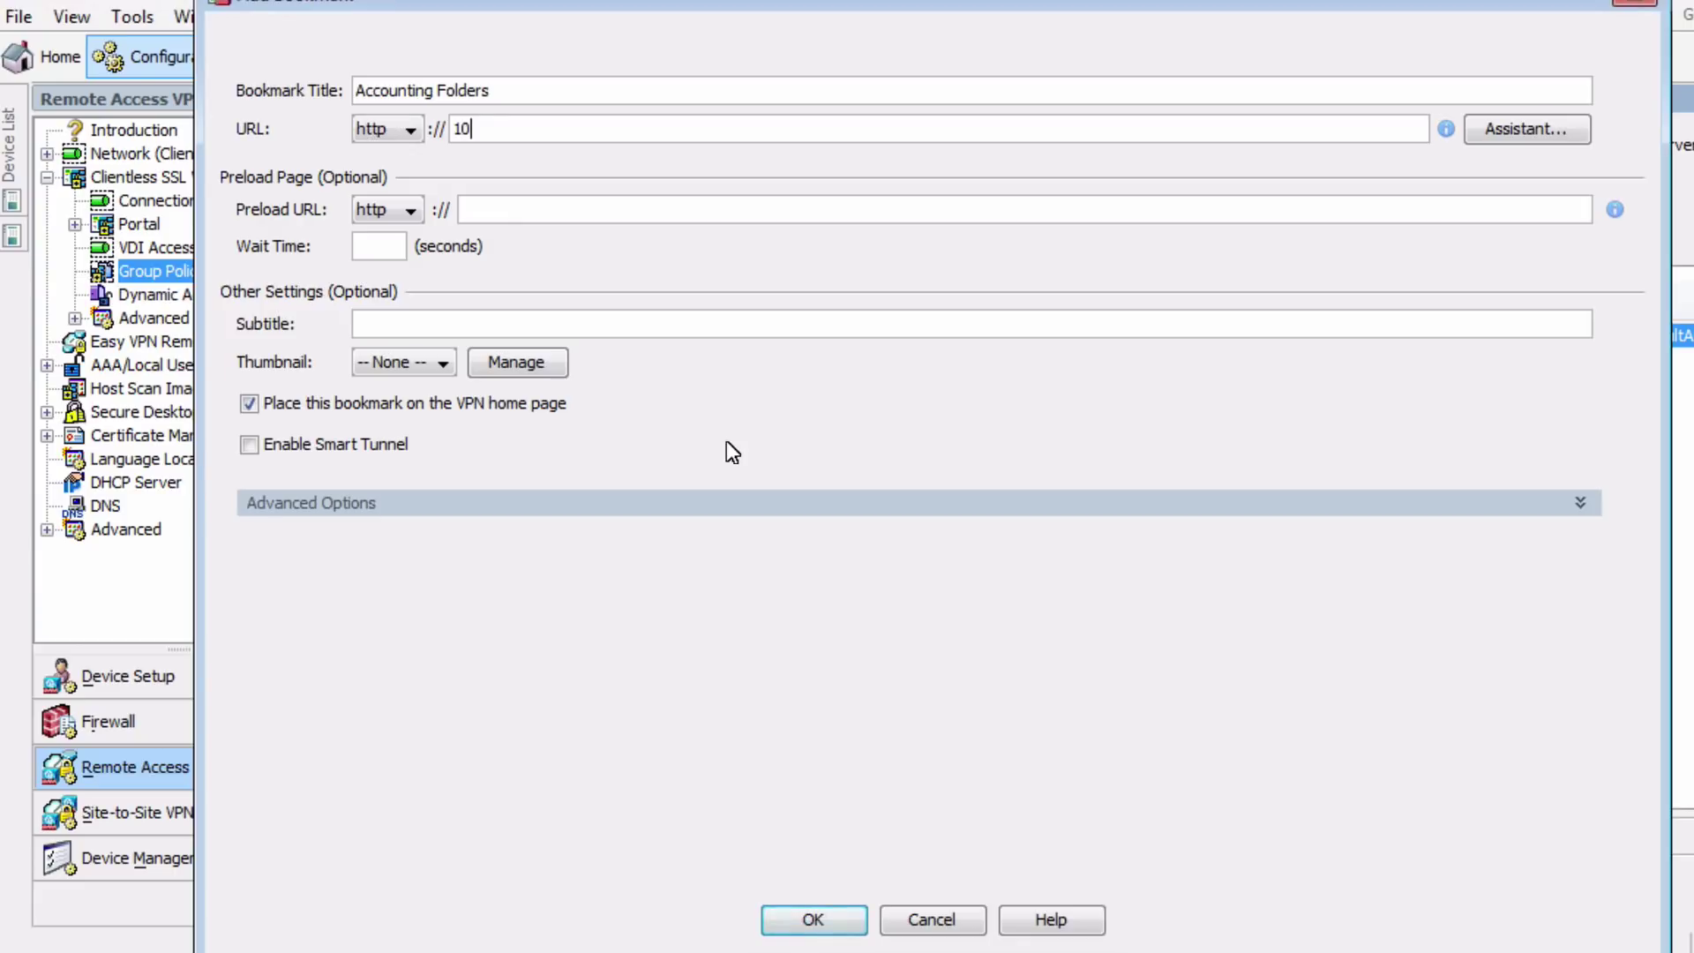
pyautogui.write('.1.1.100')
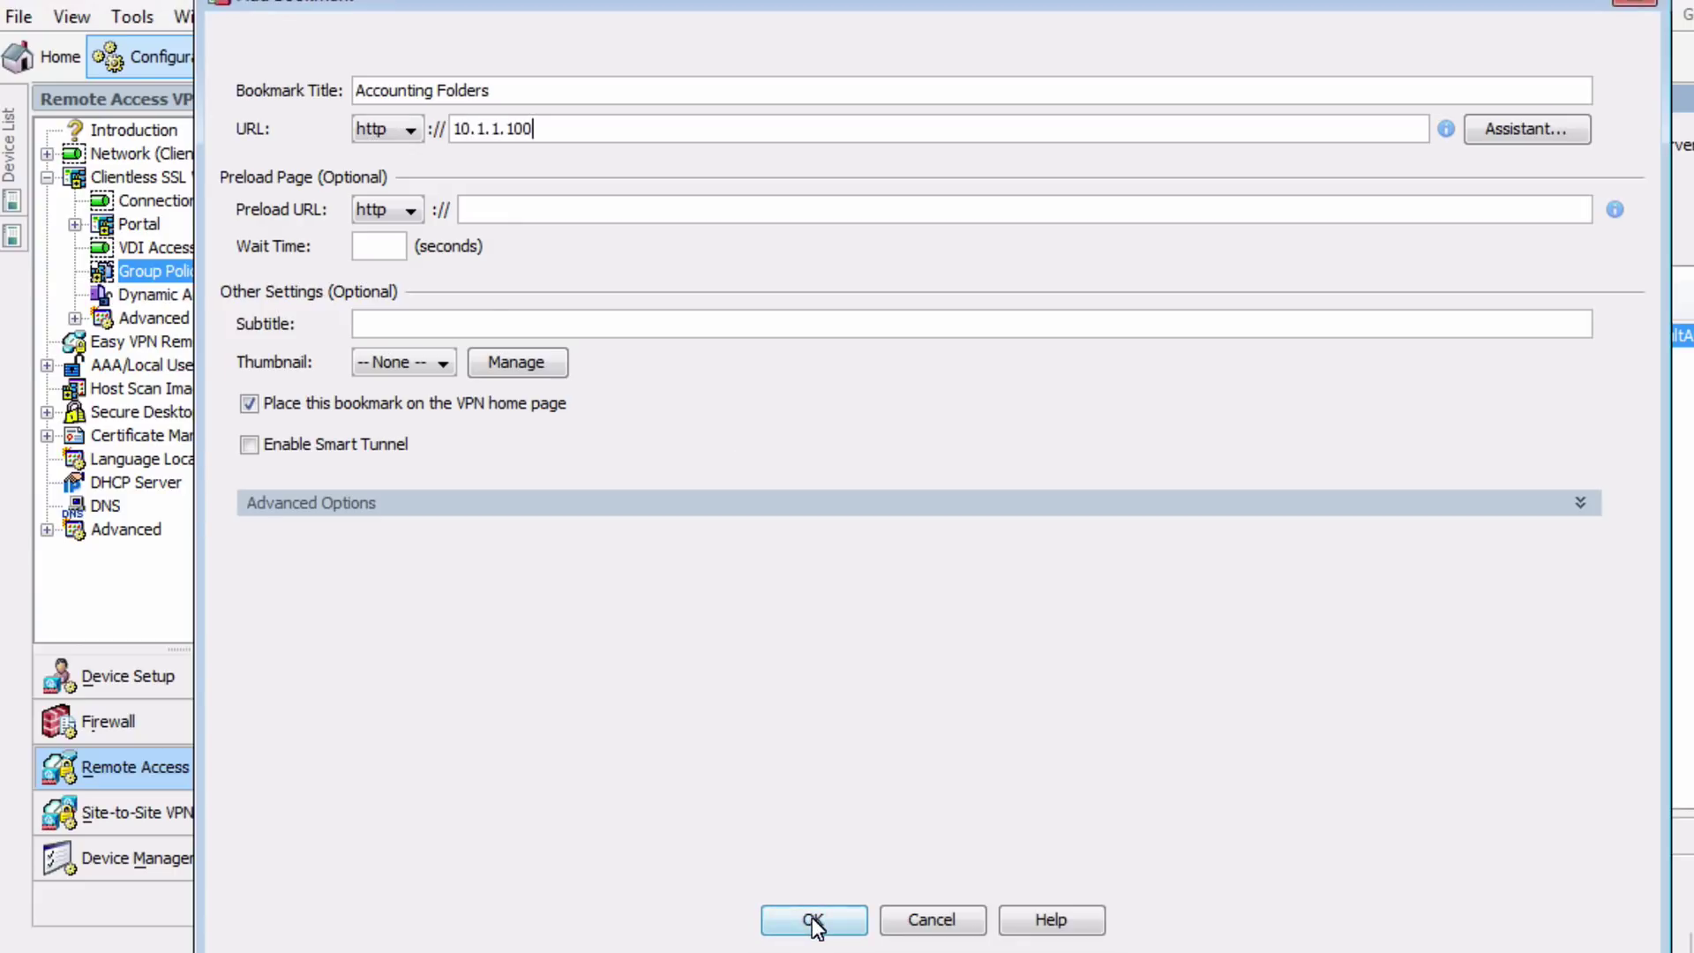
pyautogui.click(813, 924)
# Add an Internal Server bookmark pointing to 192.168.1.5
pyautogui.click(1236, 320)
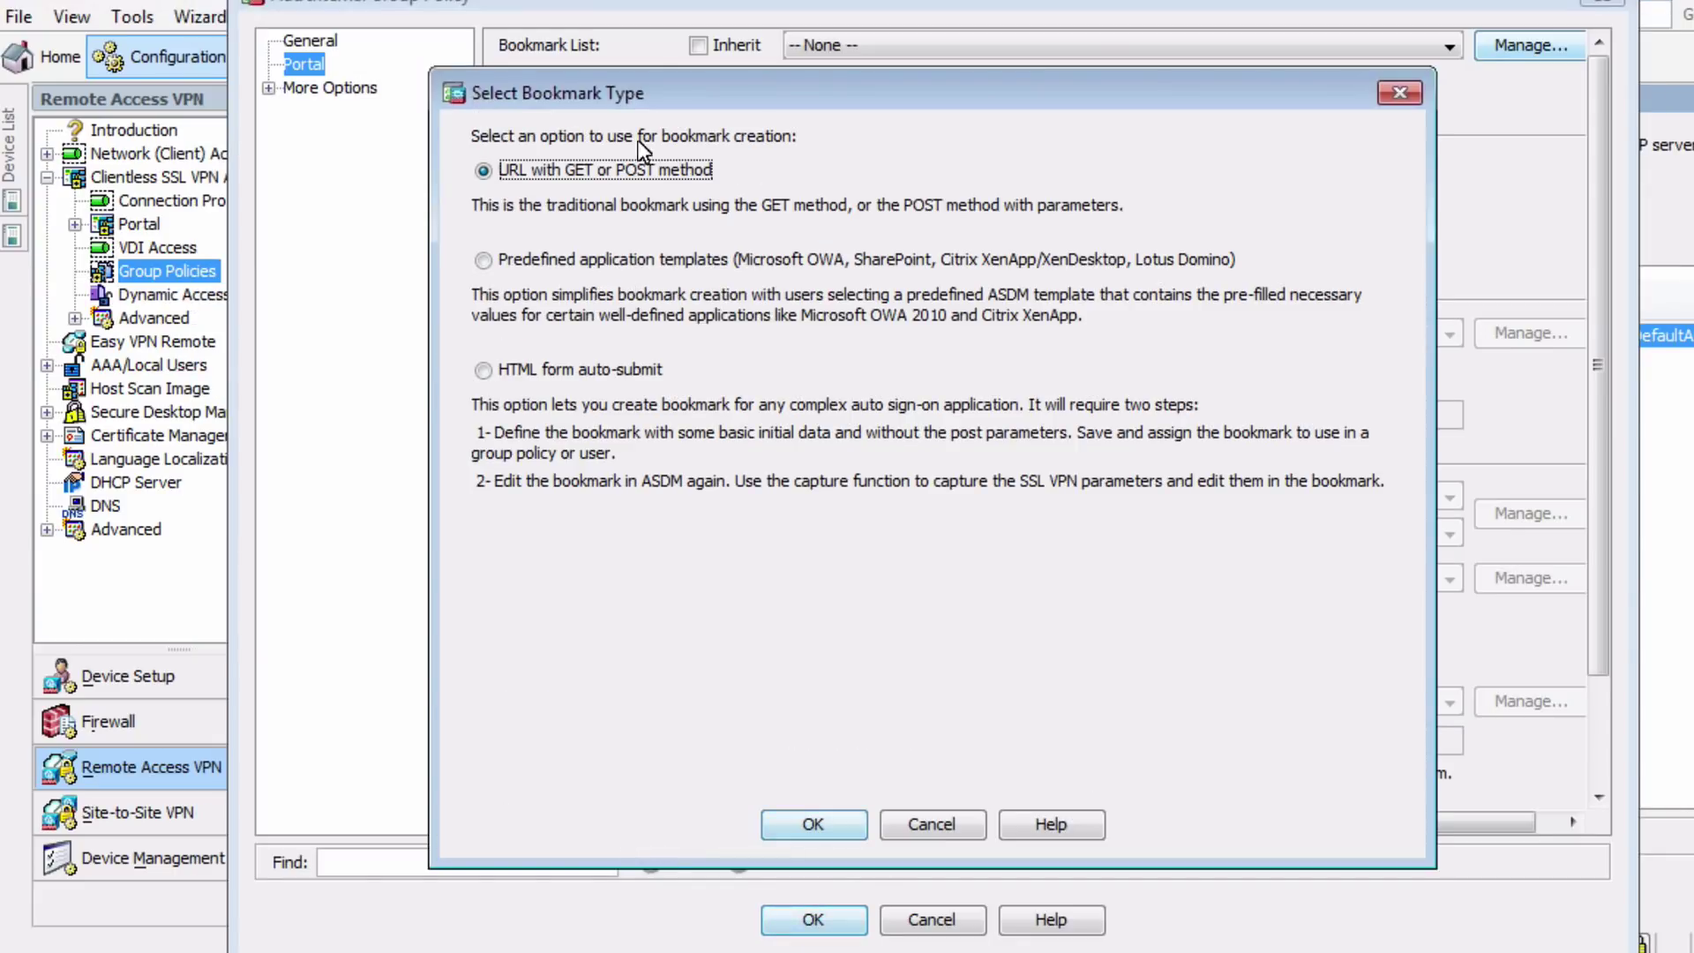
pyautogui.click(815, 819)
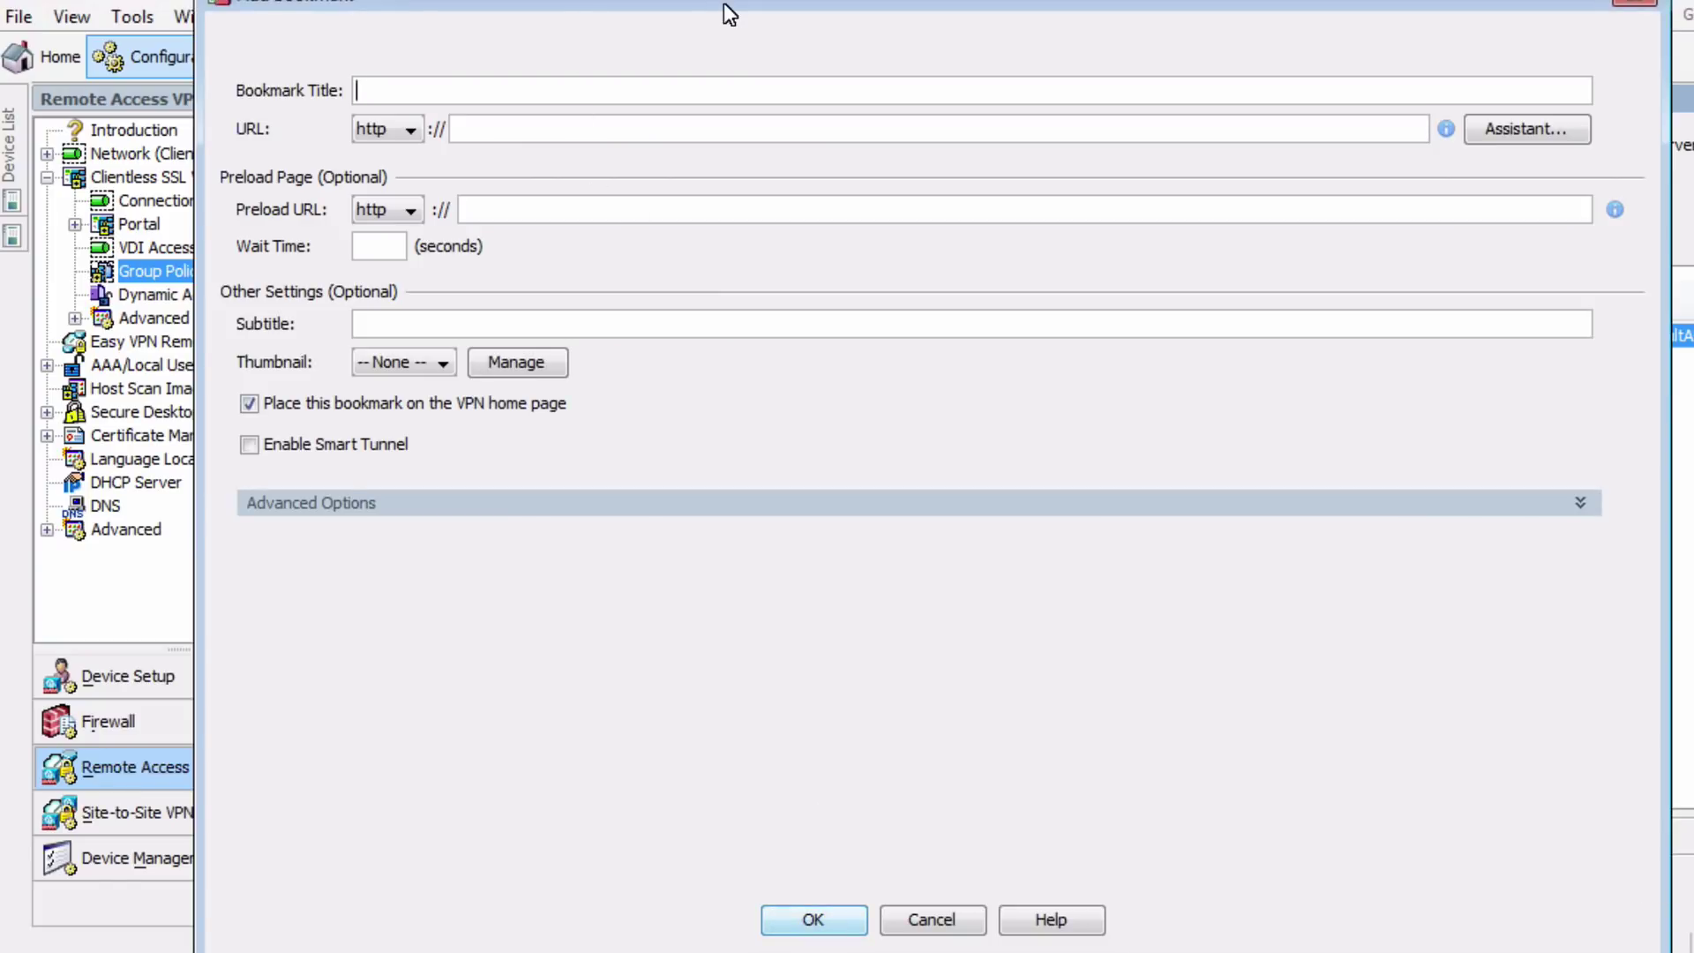
pyautogui.write('Internal Server')
pyautogui.press('Tab')
pyautogui.write('192.168.1.5')
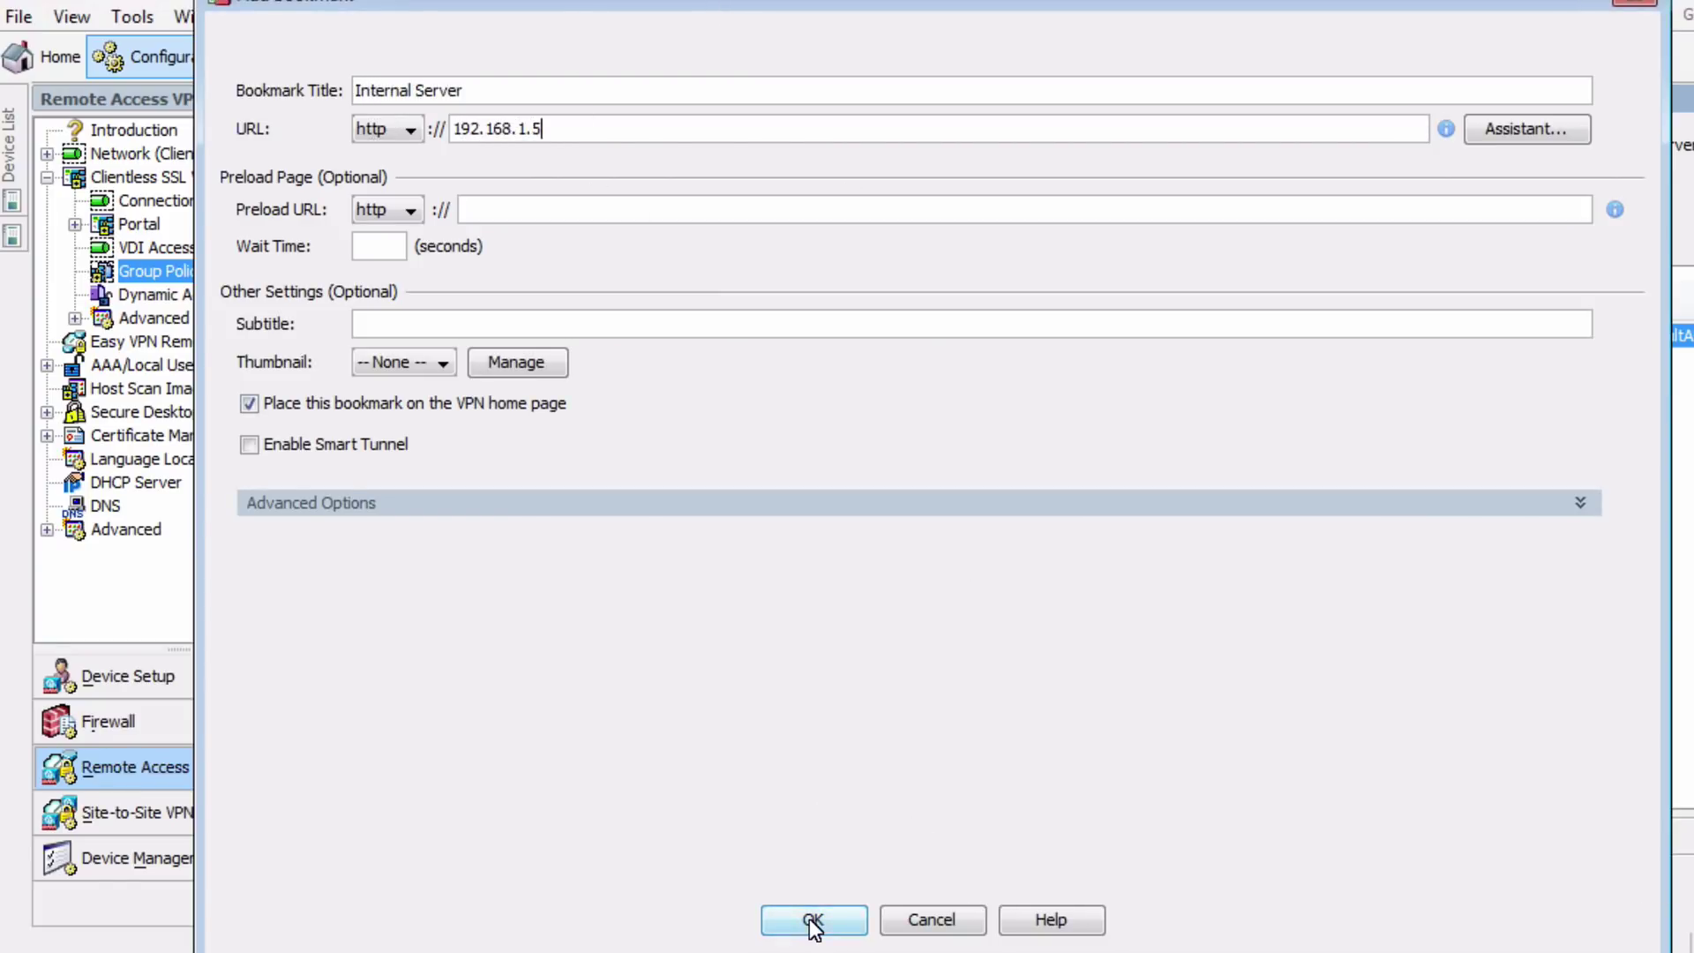
pyautogui.click(811, 920)
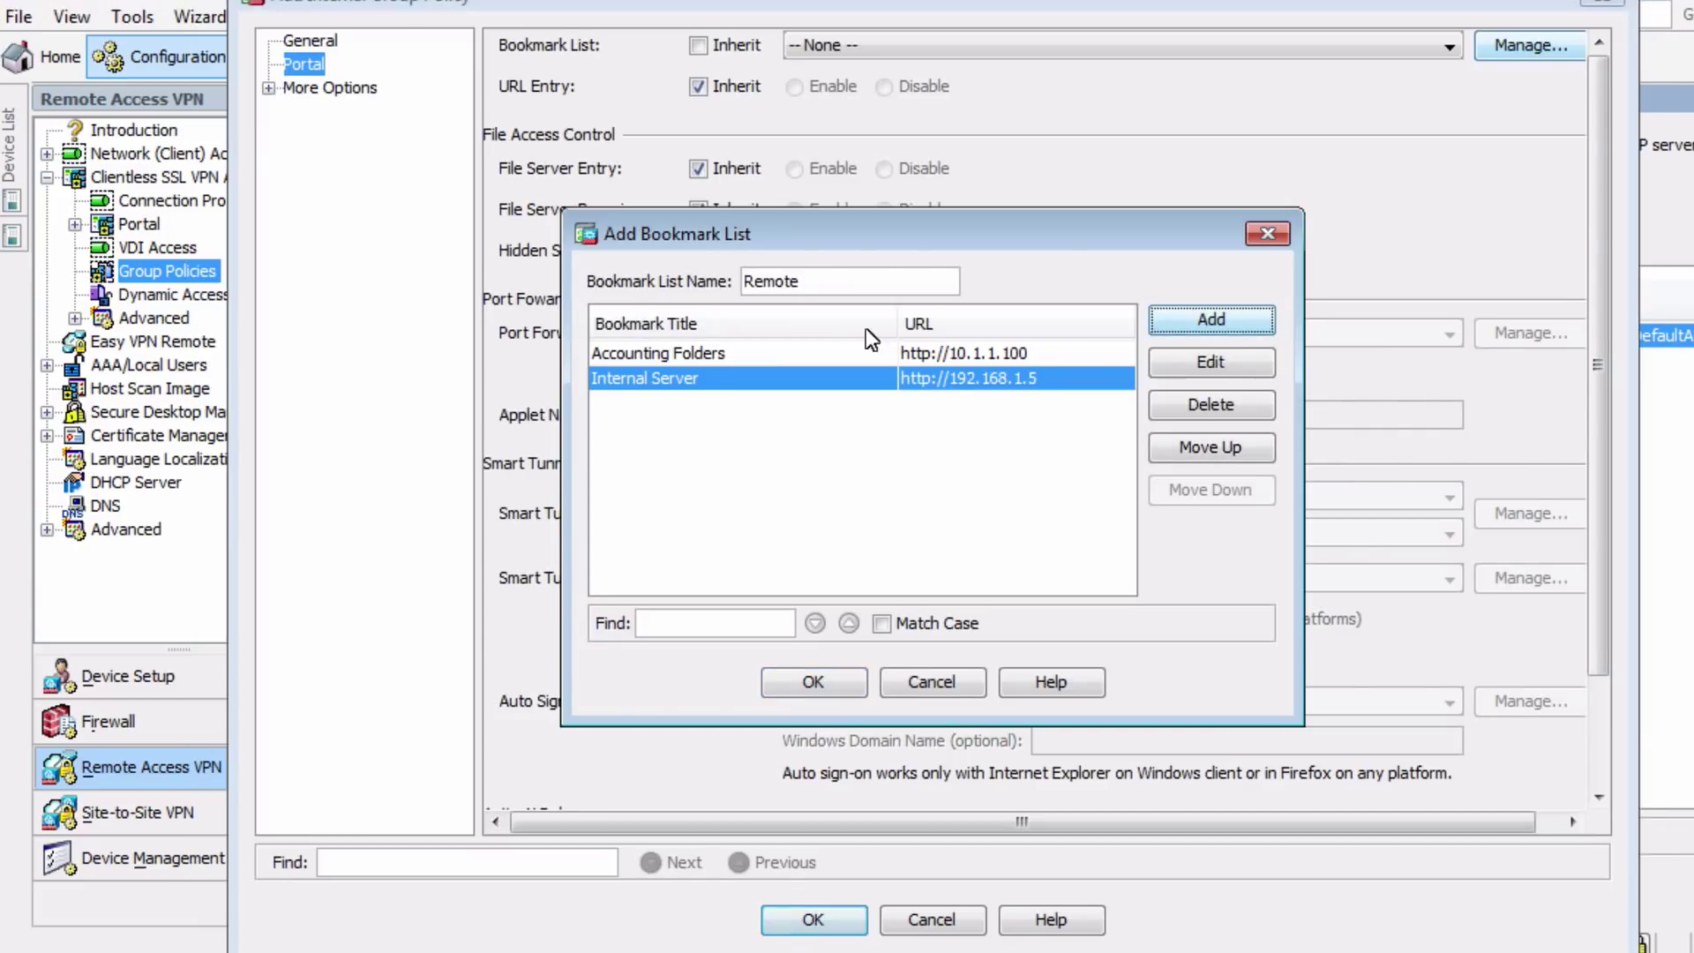
# Add ftp bookmark FTP Access at 10.1.1.50, save the list, and select Remote
pyautogui.click(1210, 320)
pyautogui.click(813, 824)
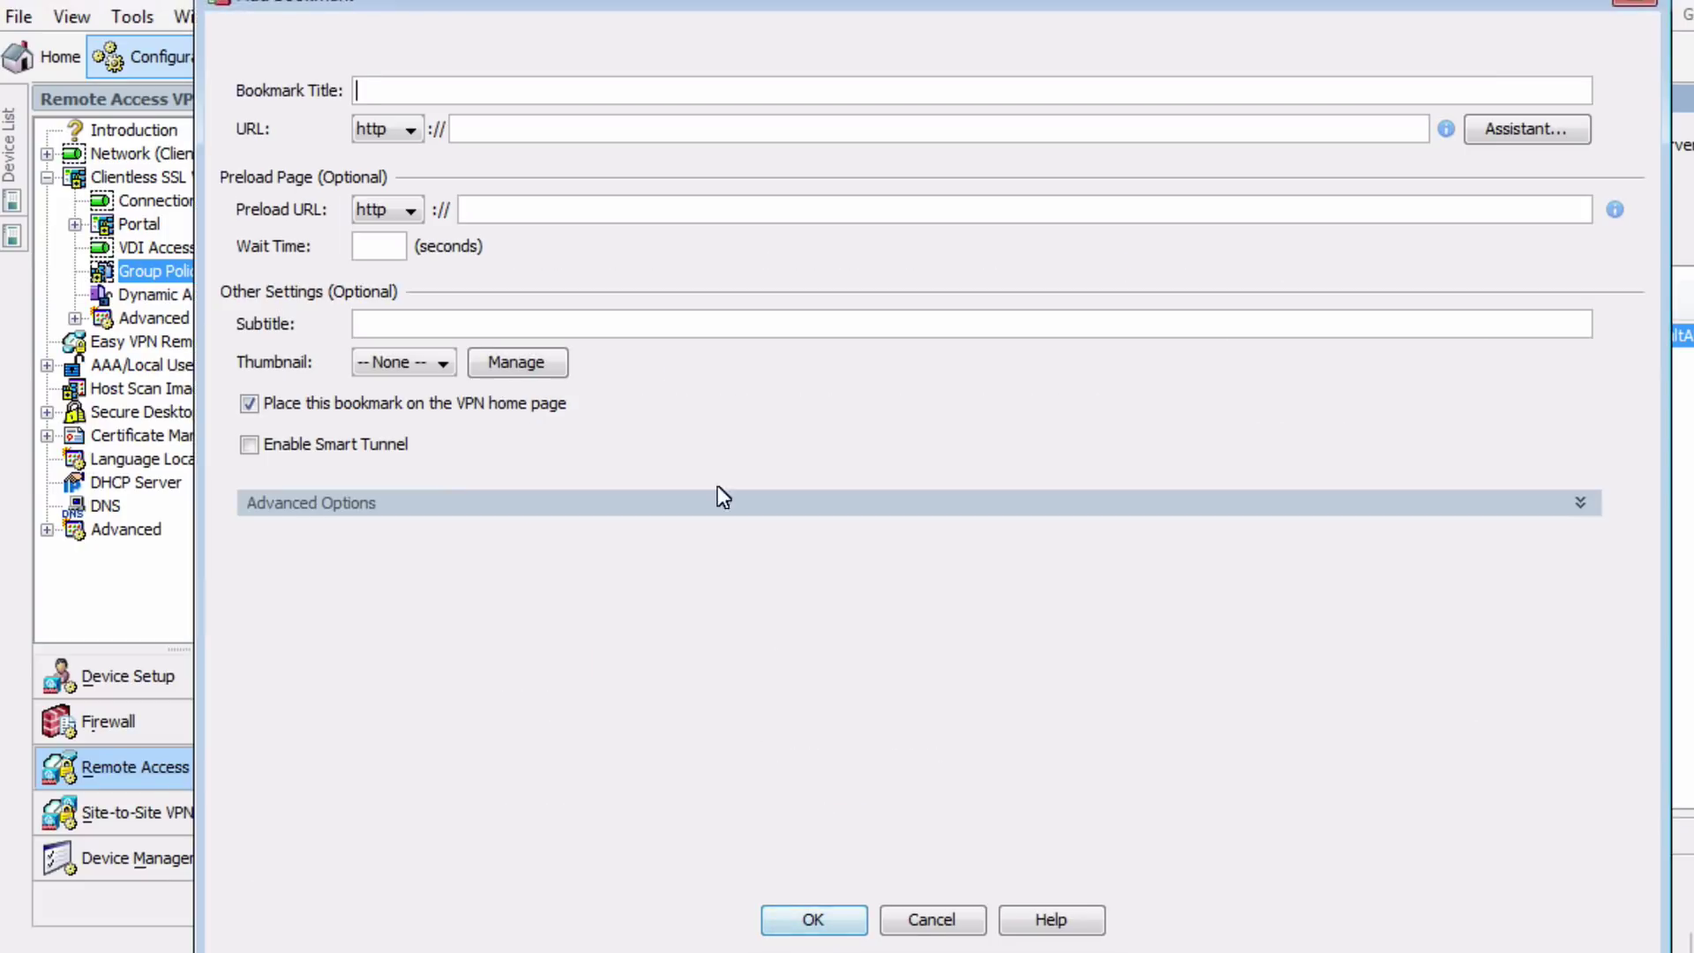
pyautogui.click(405, 137)
pyautogui.click(380, 219)
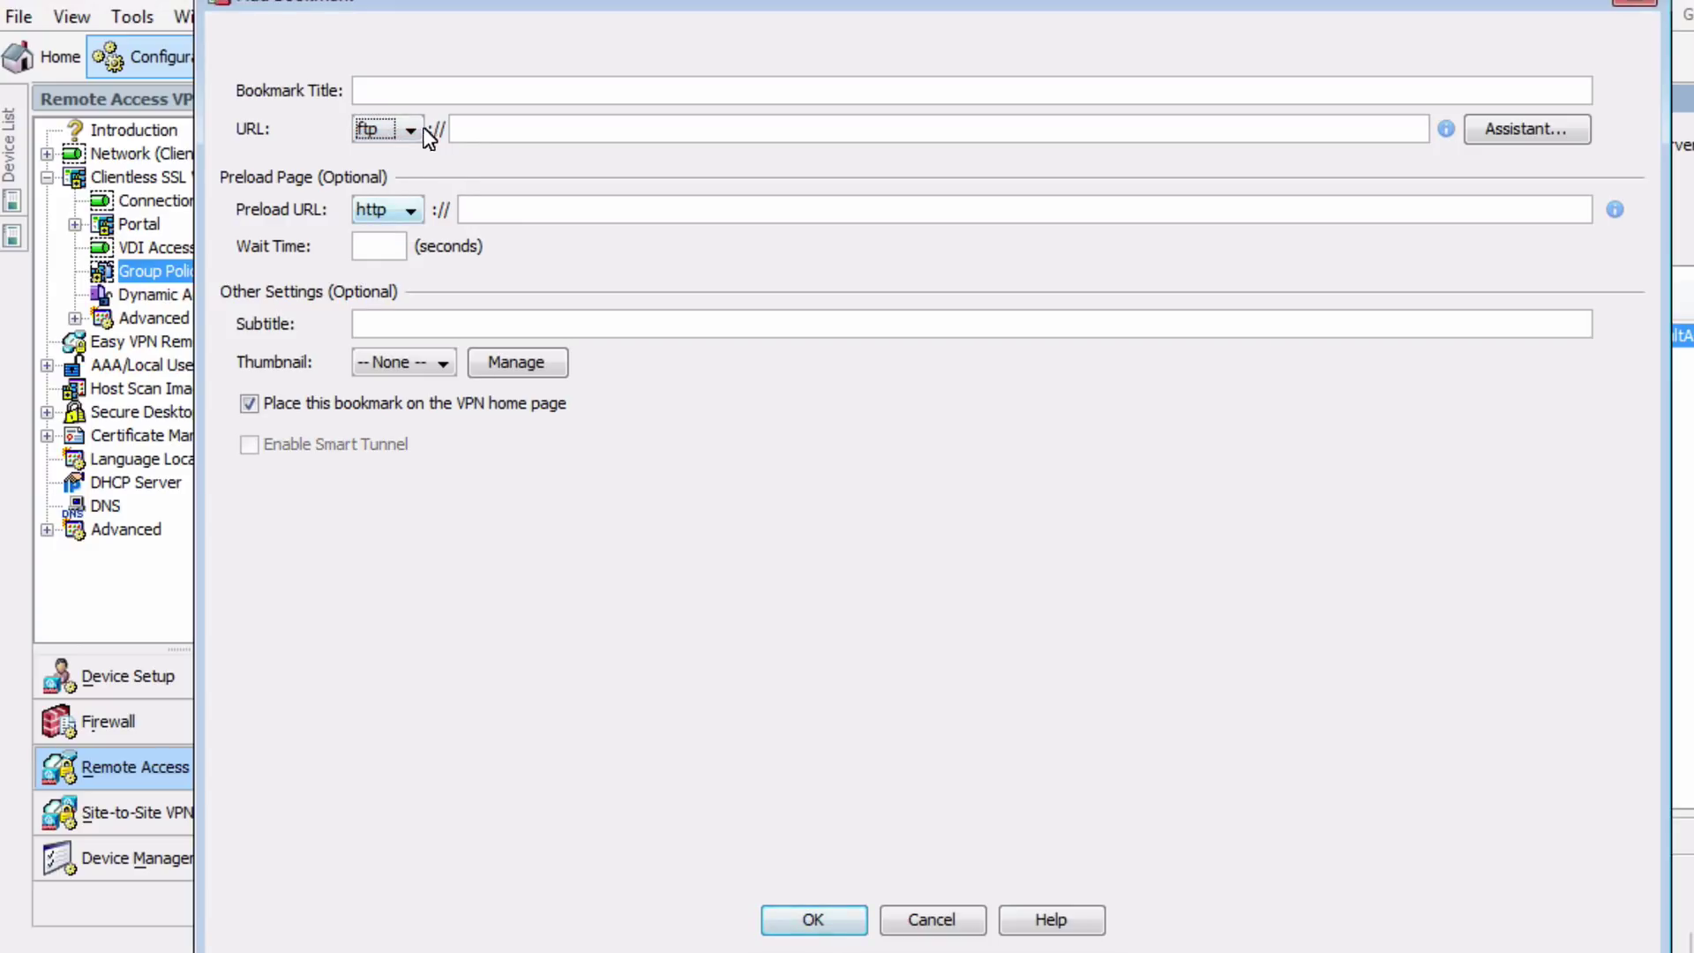
pyautogui.click(476, 90)
pyautogui.write('FTP Access')
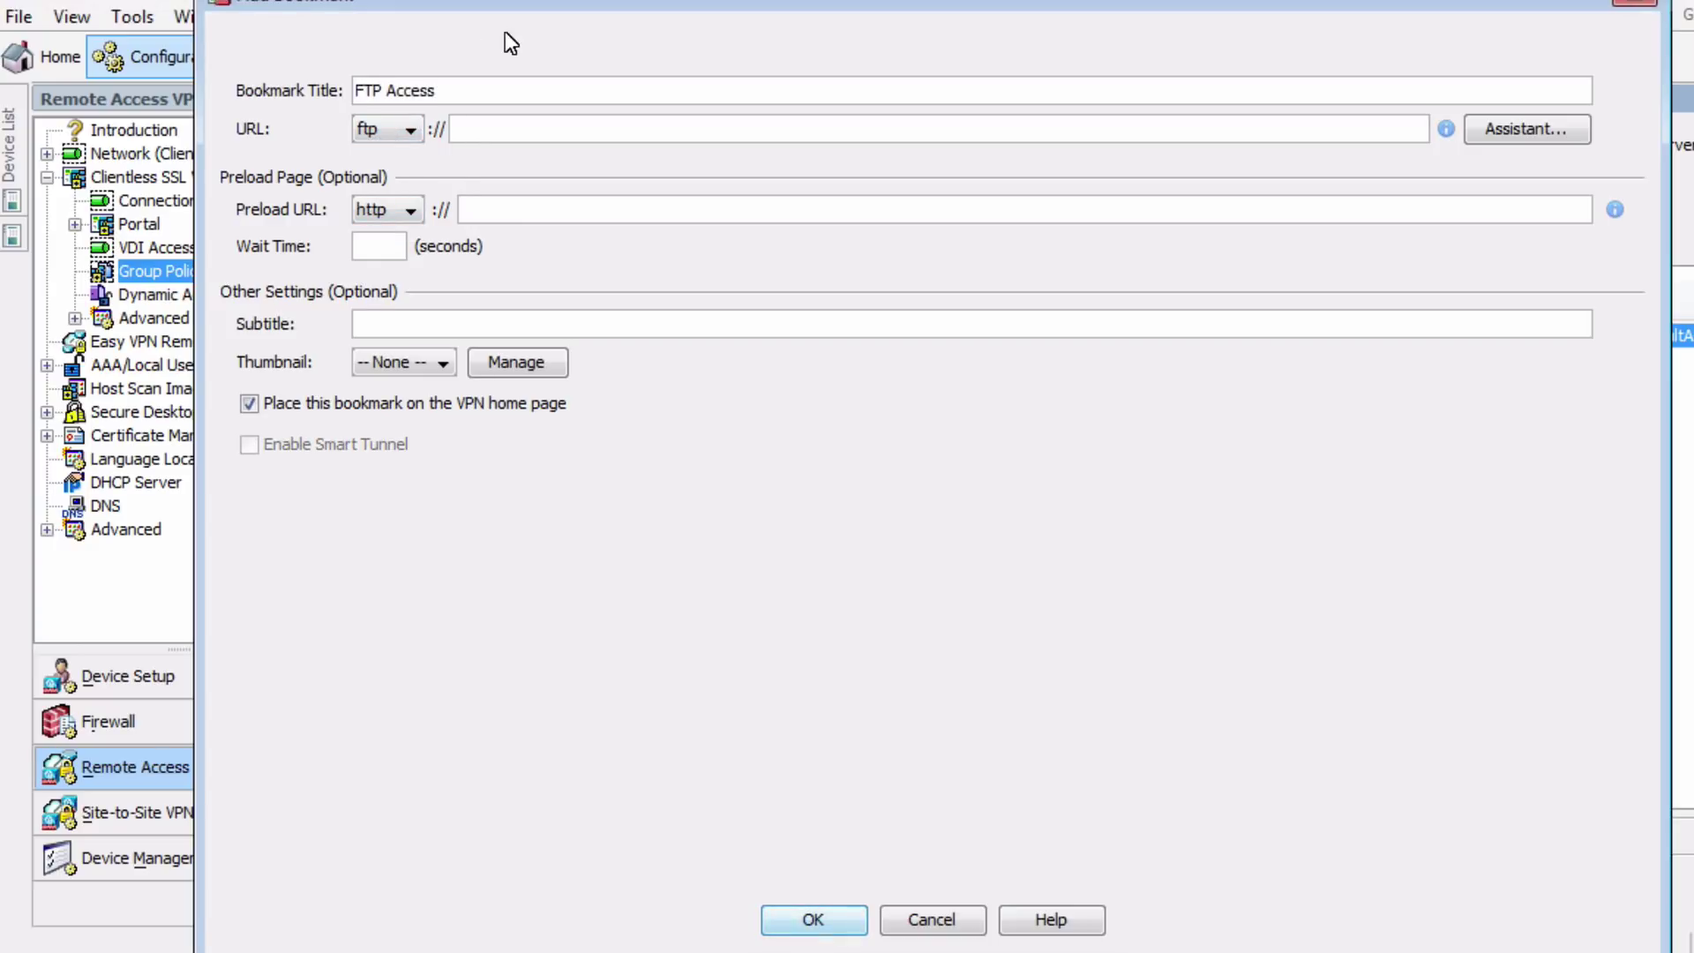
pyautogui.press('Tab')
pyautogui.press('Tab')
pyautogui.write('10.1.1.50')
pyautogui.click(810, 918)
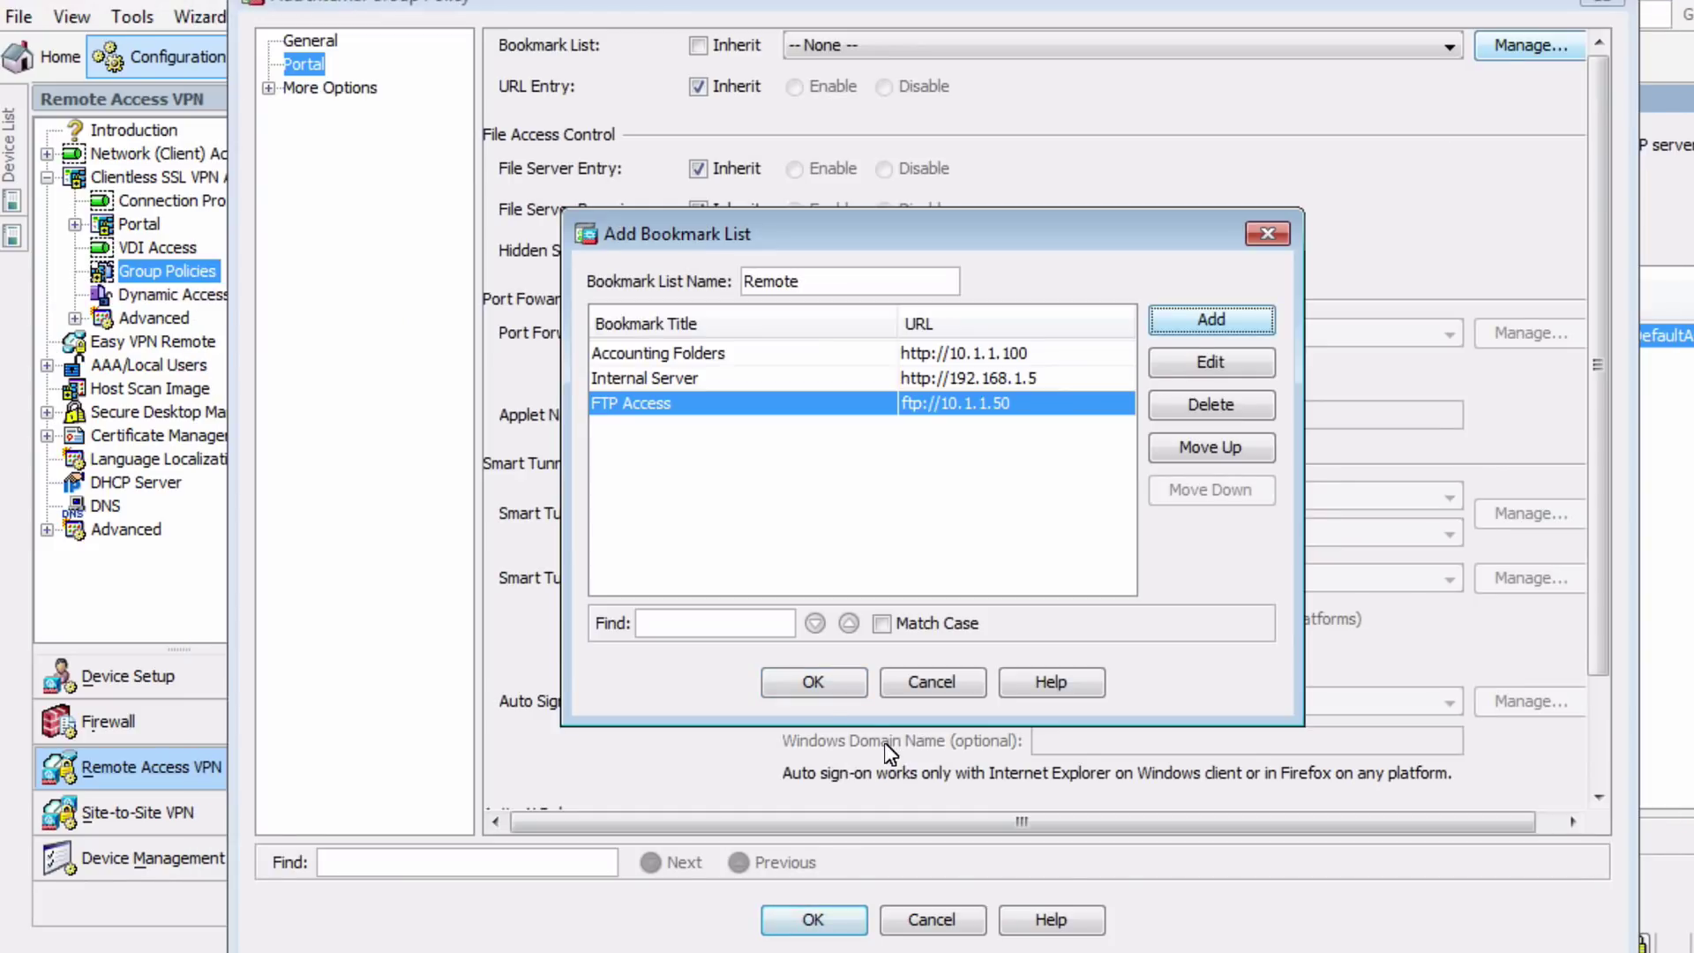
pyautogui.click(818, 683)
pyautogui.click(828, 662)
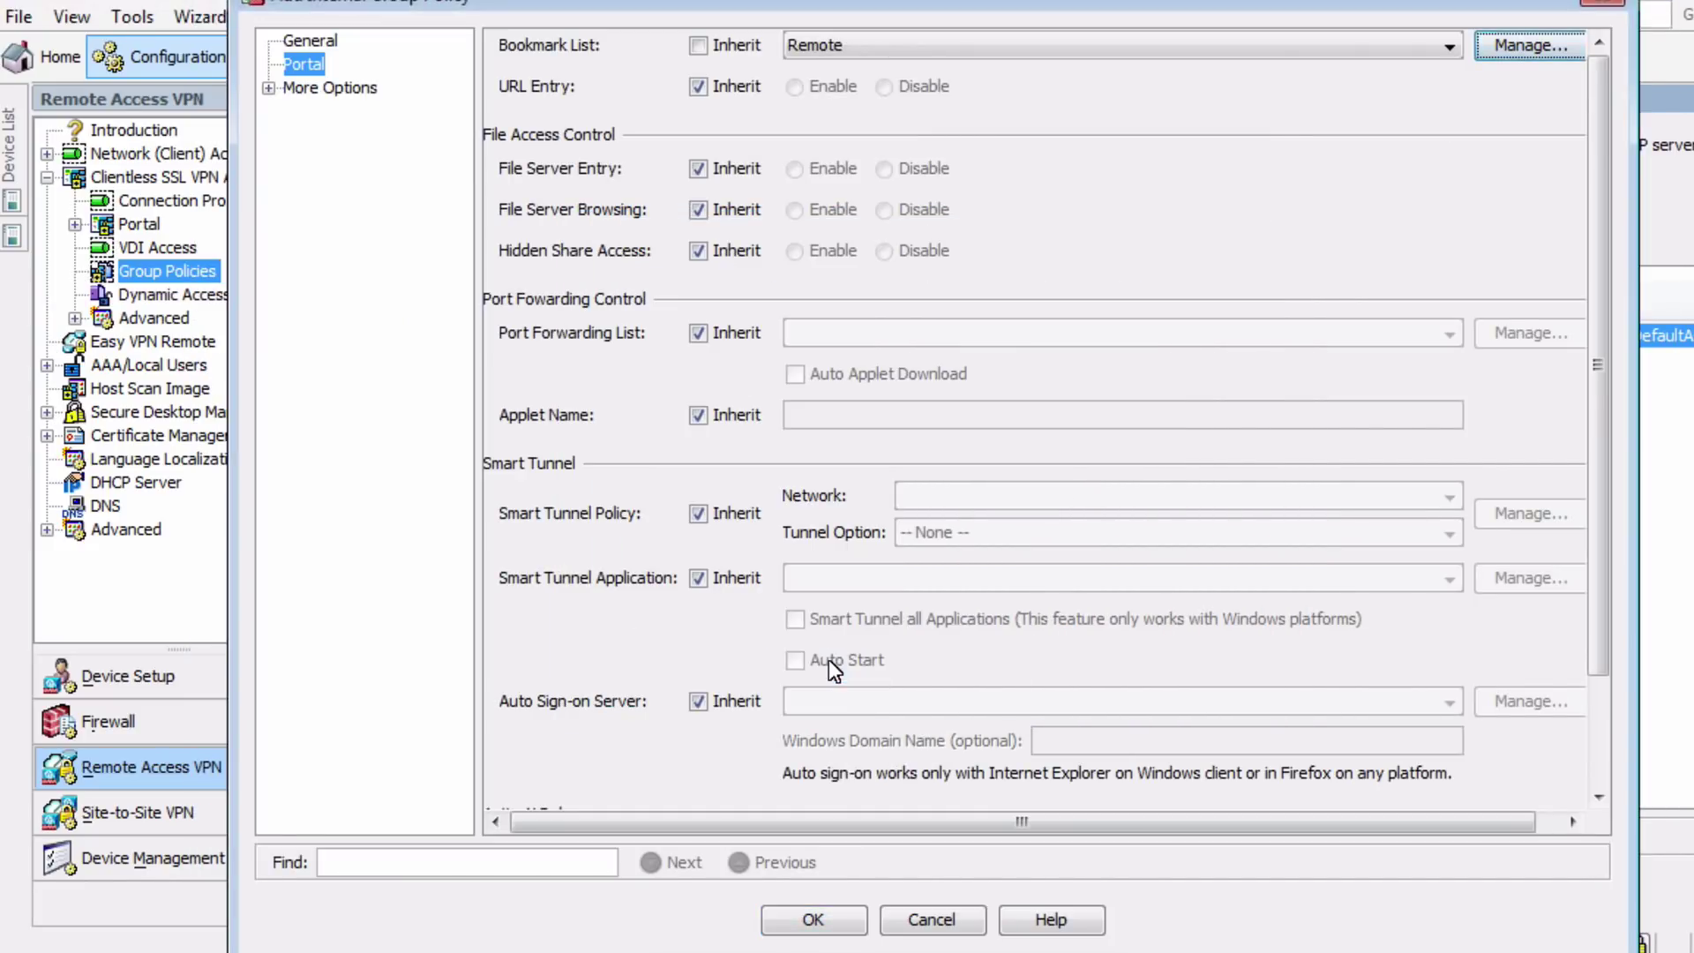
# Apply the Remote-Users policy, then check the Connection Profiles device certificate list, which is empty
pyautogui.click(813, 918)
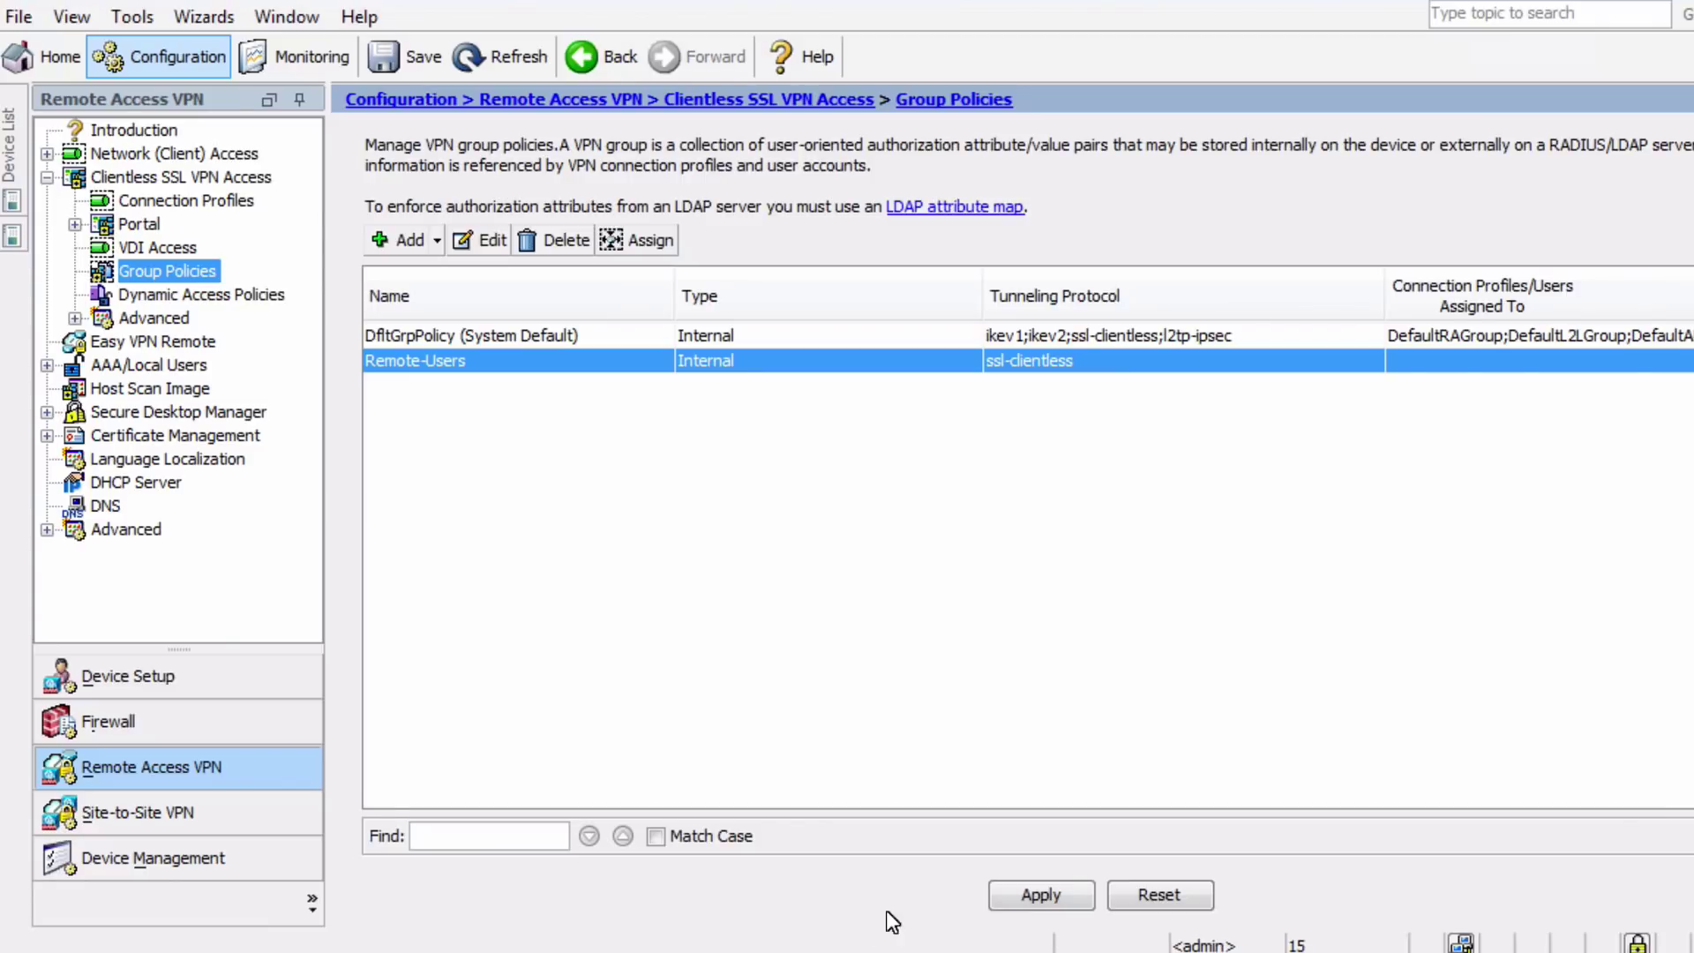
pyautogui.click(1050, 893)
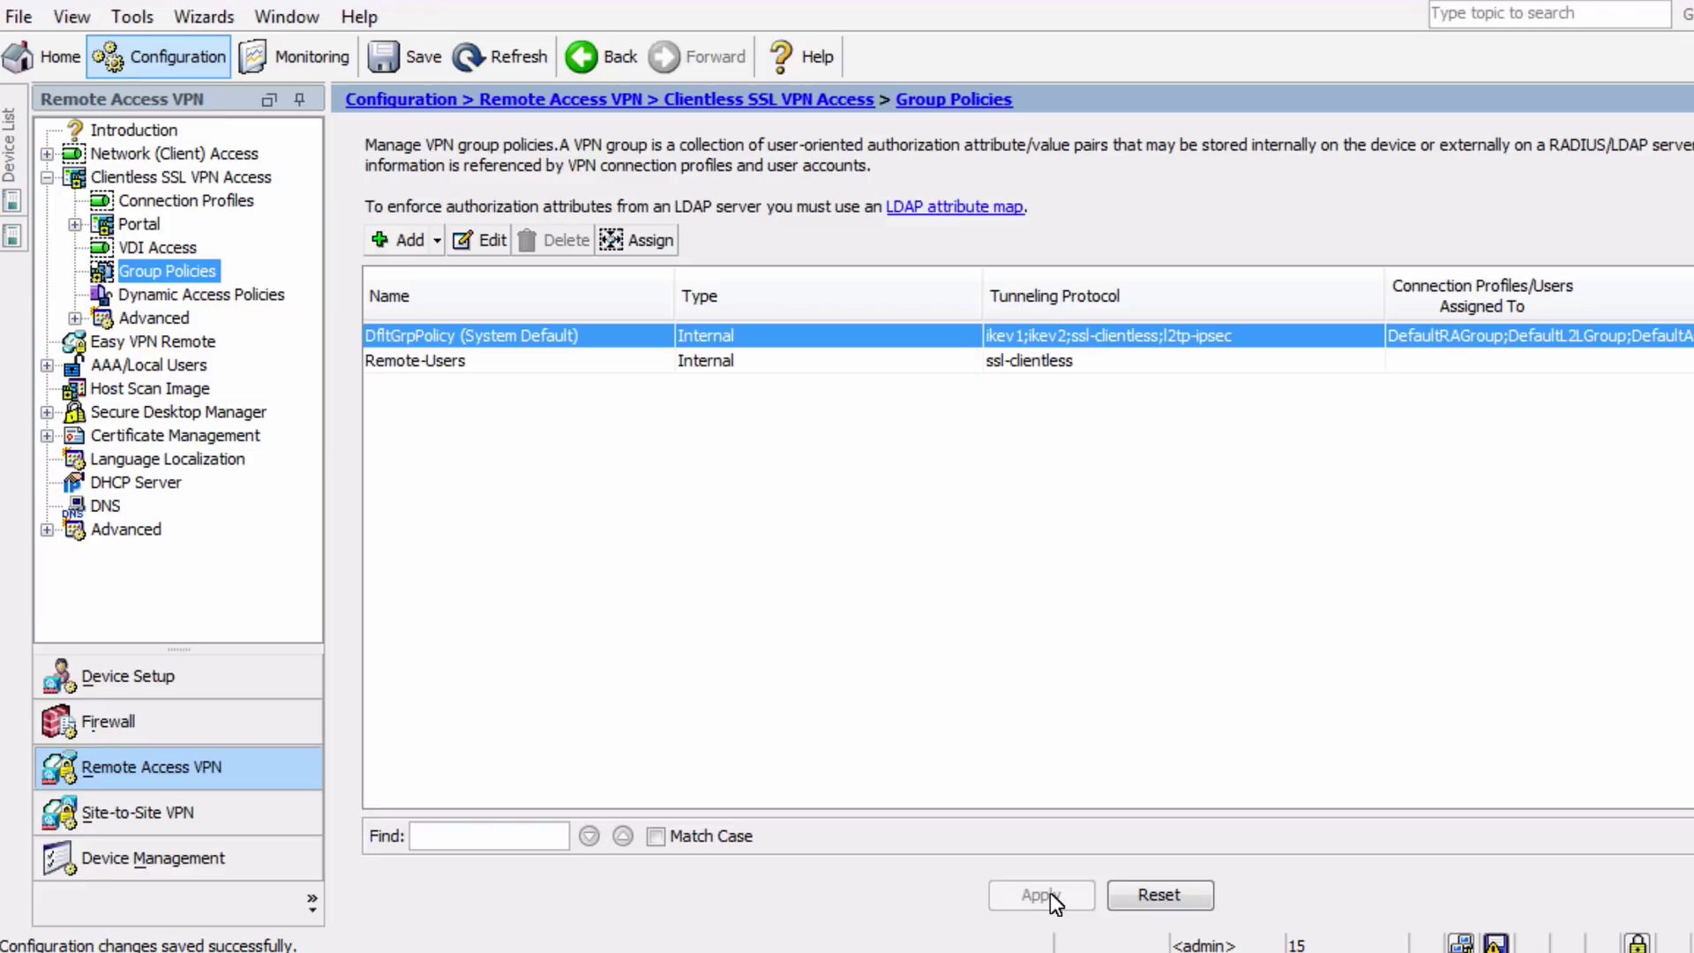
pyautogui.click(194, 202)
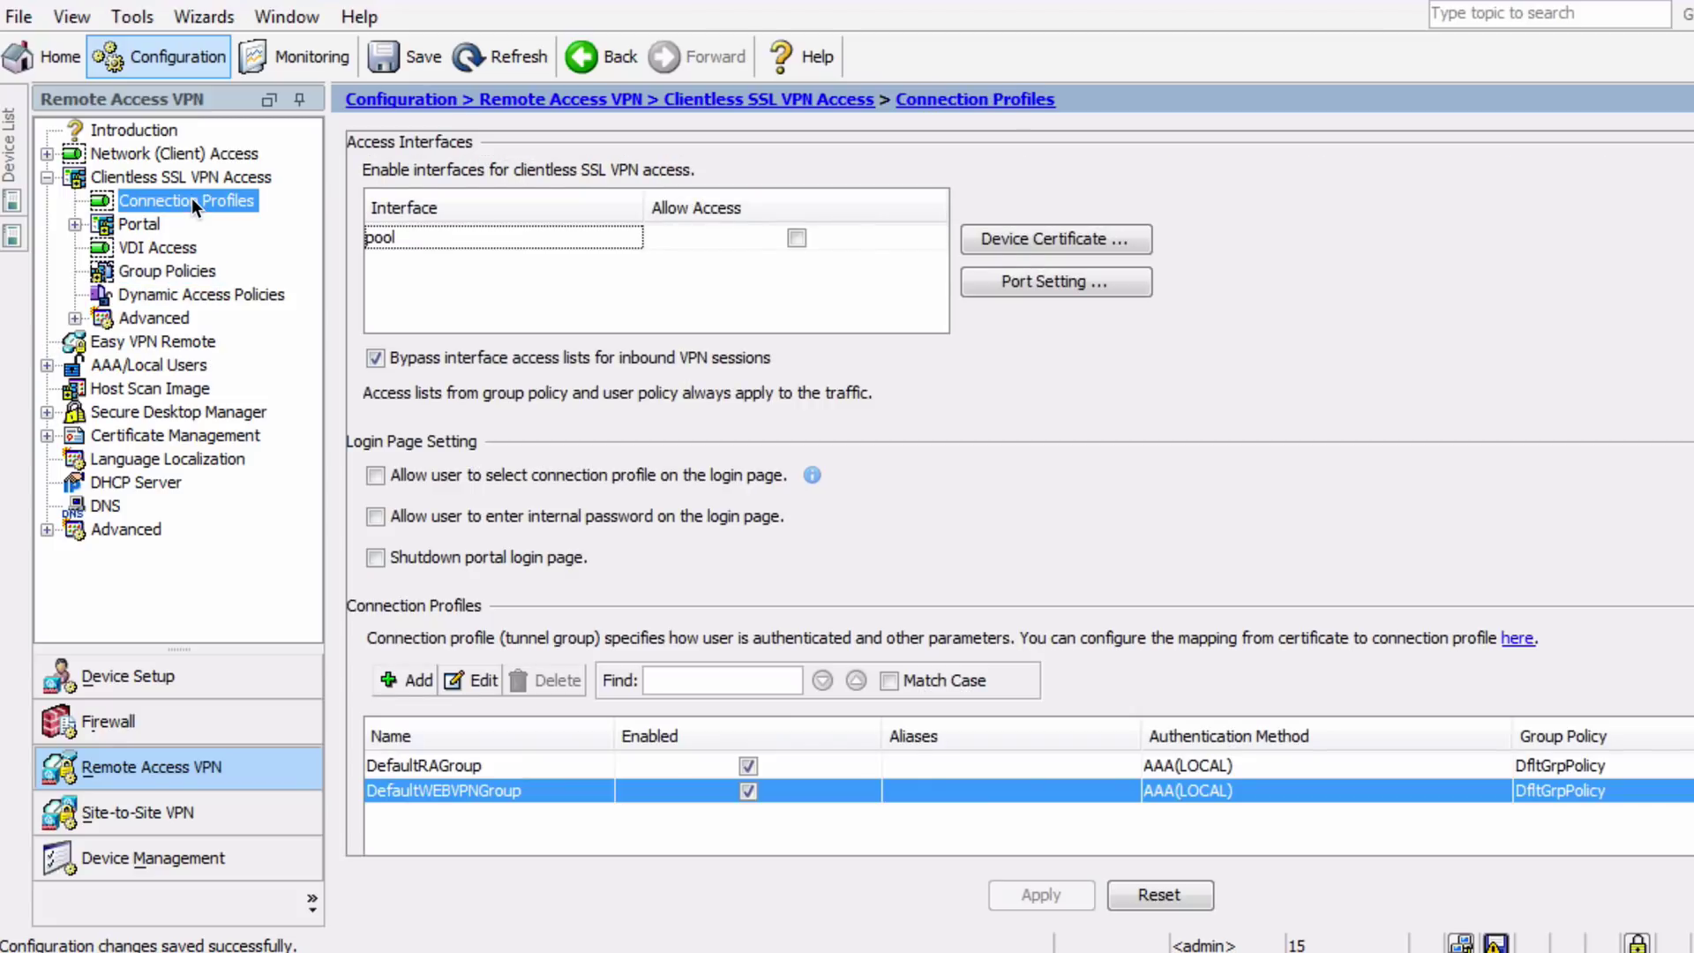
pyautogui.click(1025, 236)
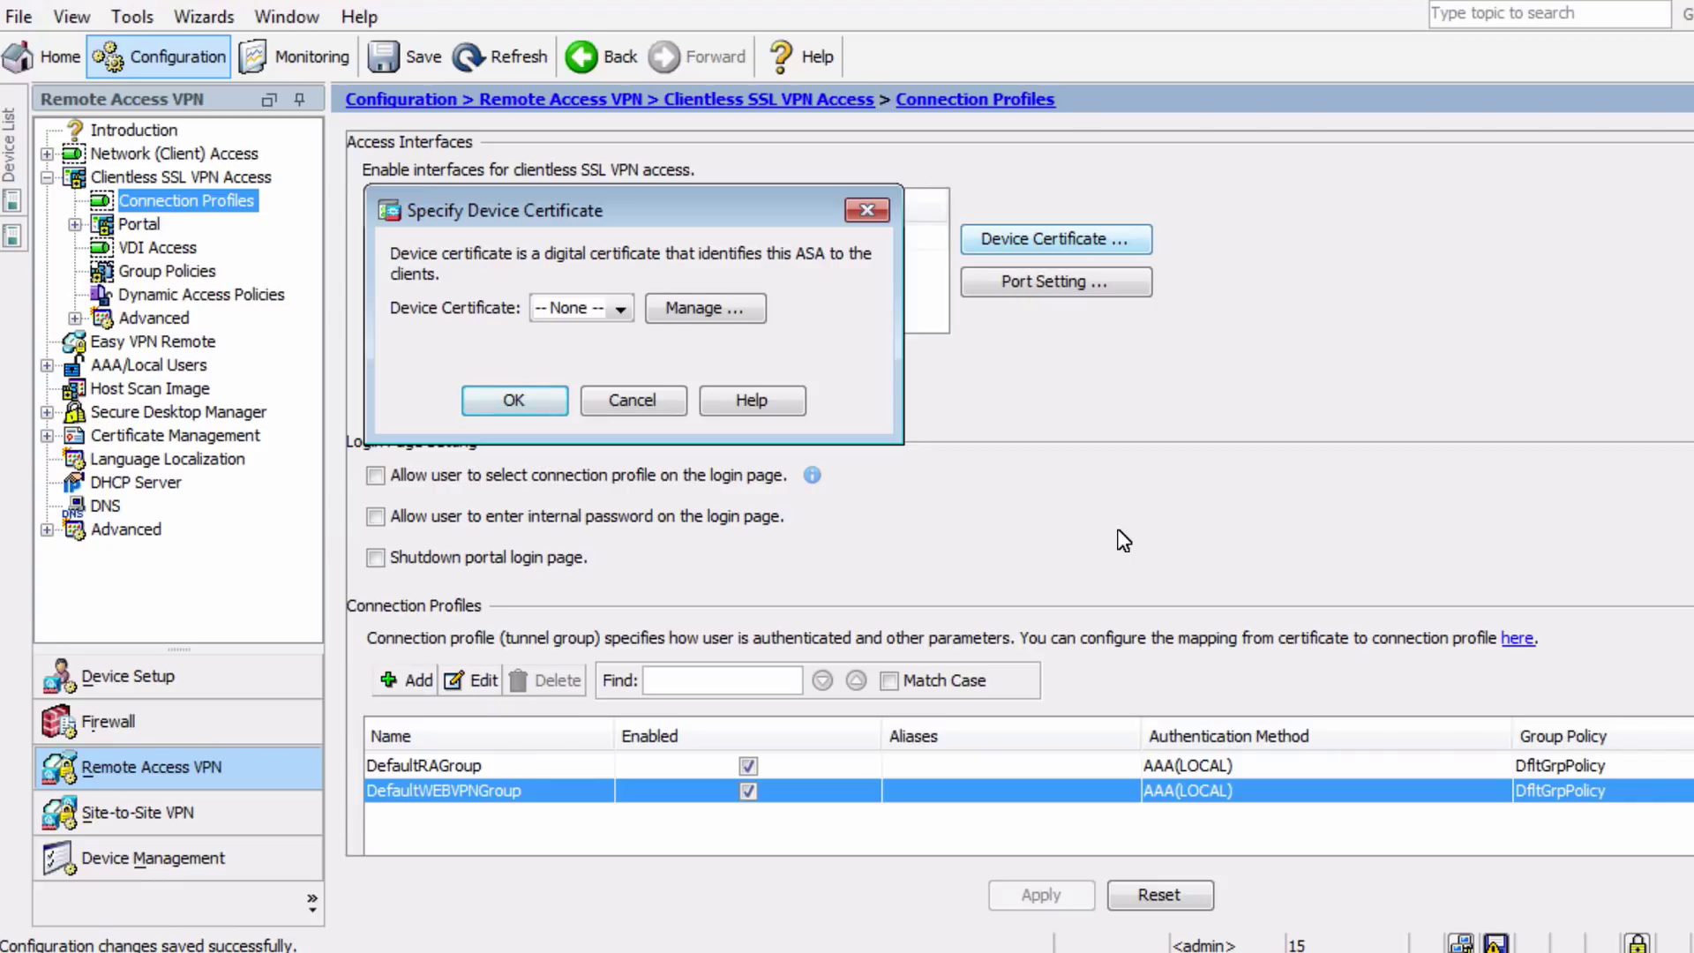
pyautogui.click(623, 308)
pyautogui.click(625, 308)
# Add a new identity certificate with a generated 2048-bit RSA key pair named VPN-Keys
pyautogui.click(724, 307)
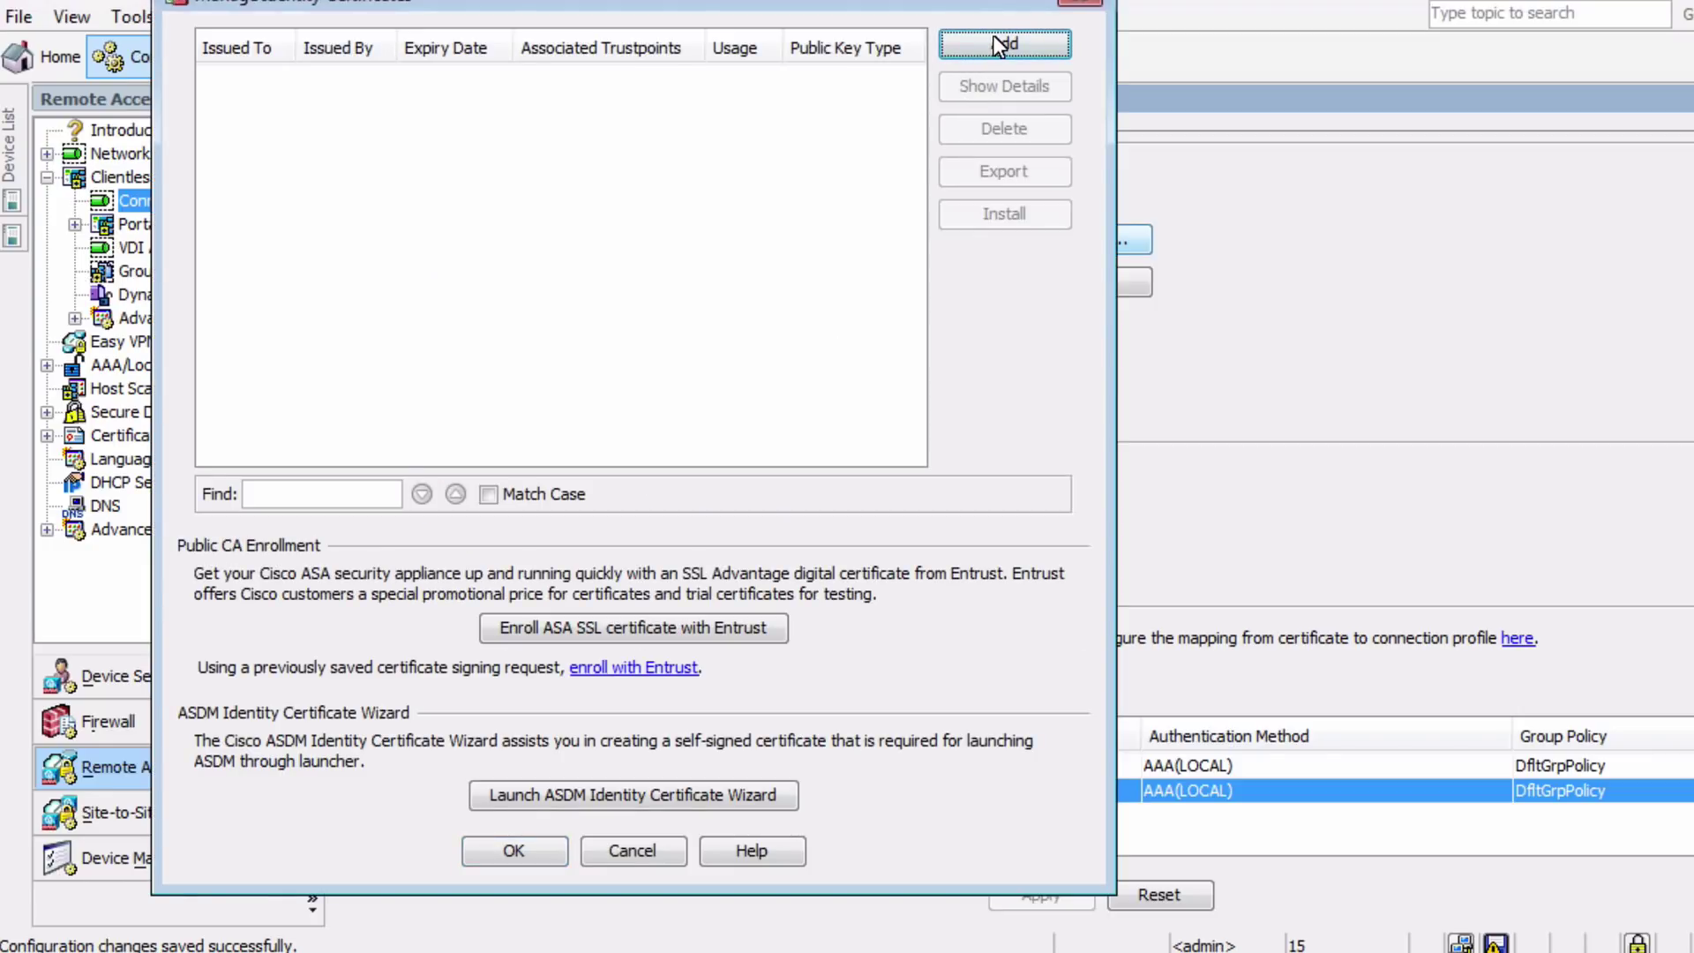
pyautogui.click(997, 44)
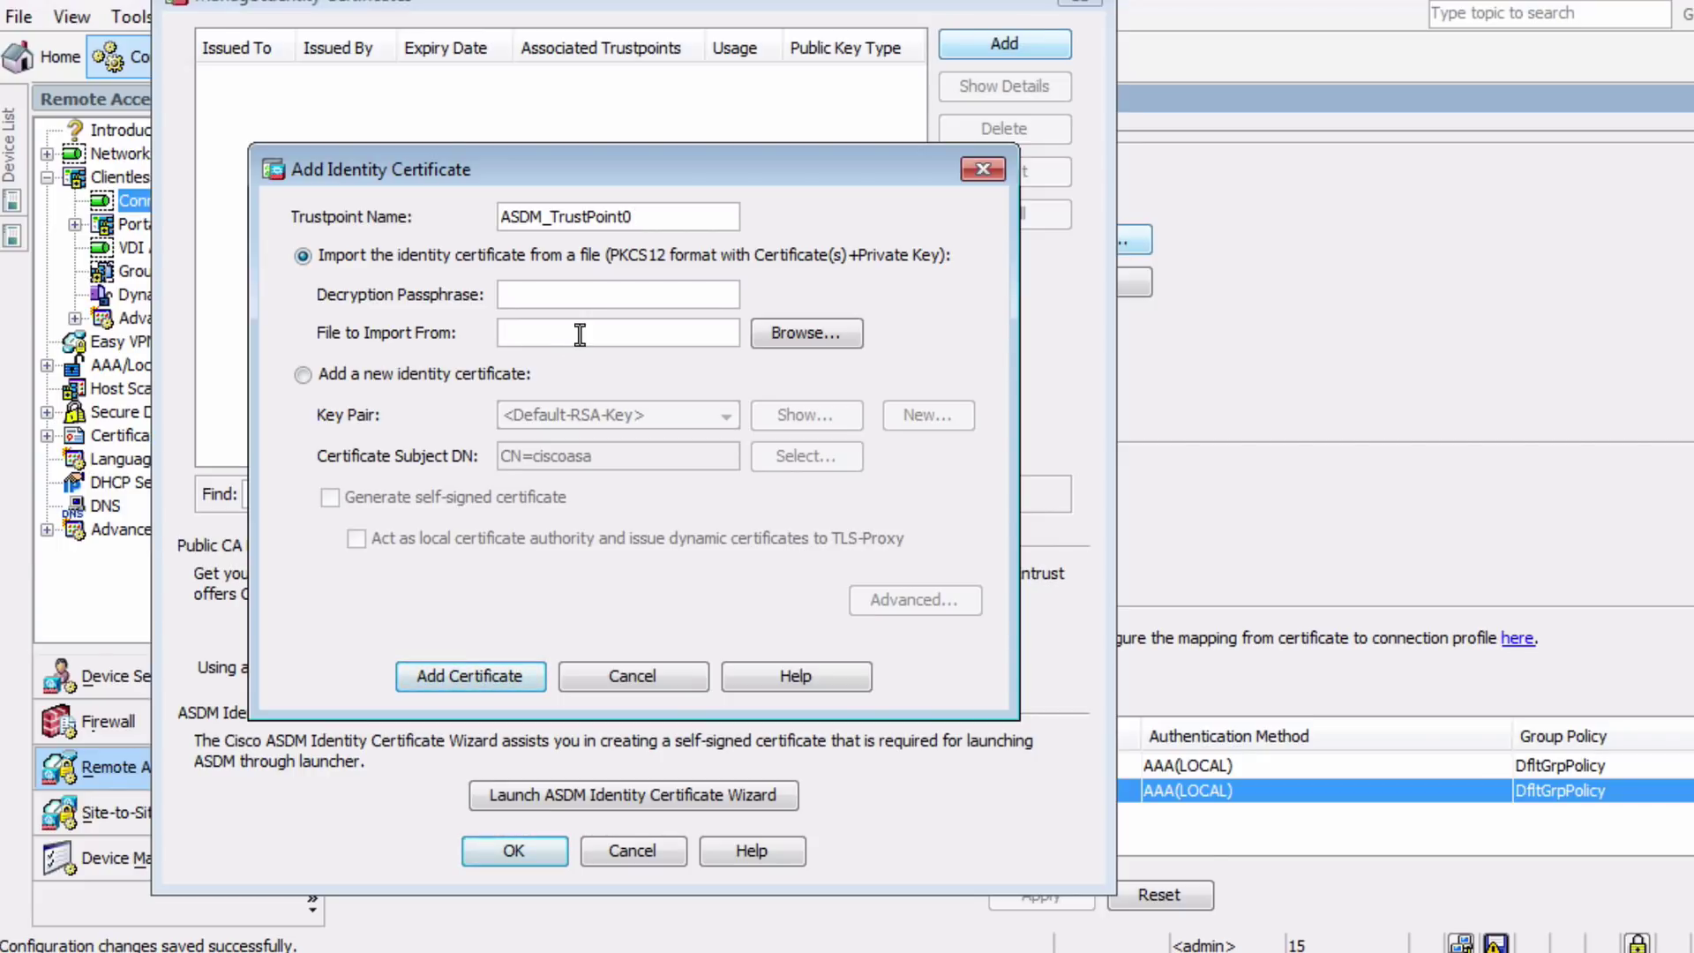
pyautogui.click(311, 374)
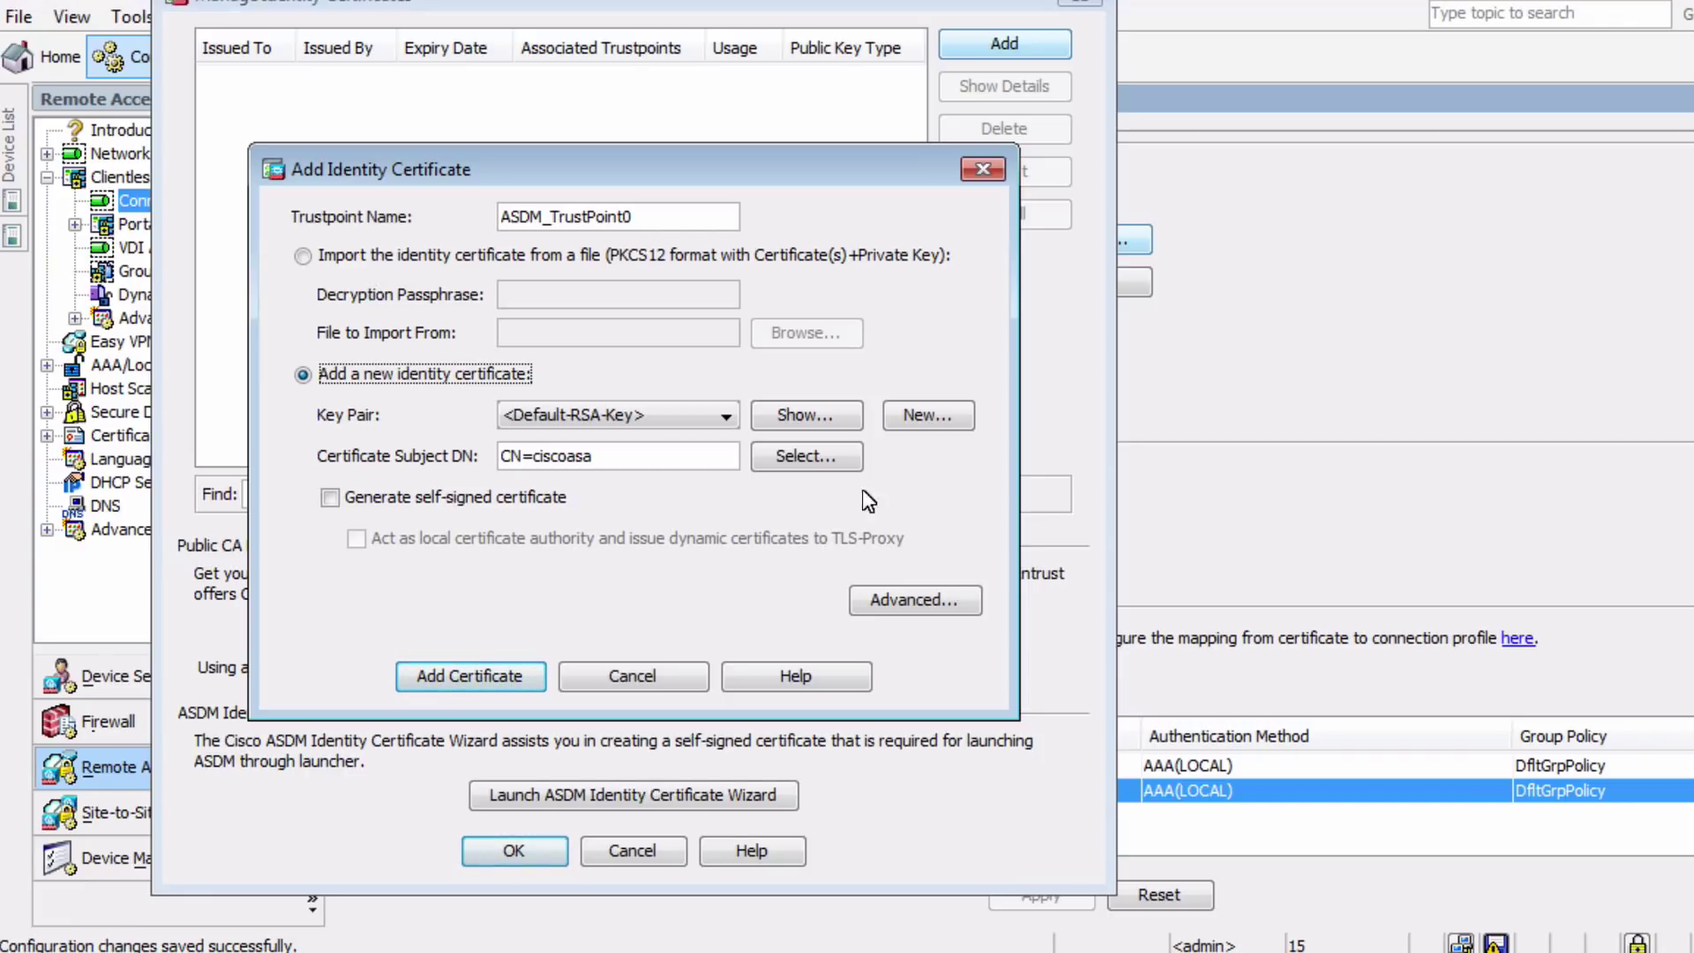
pyautogui.click(913, 418)
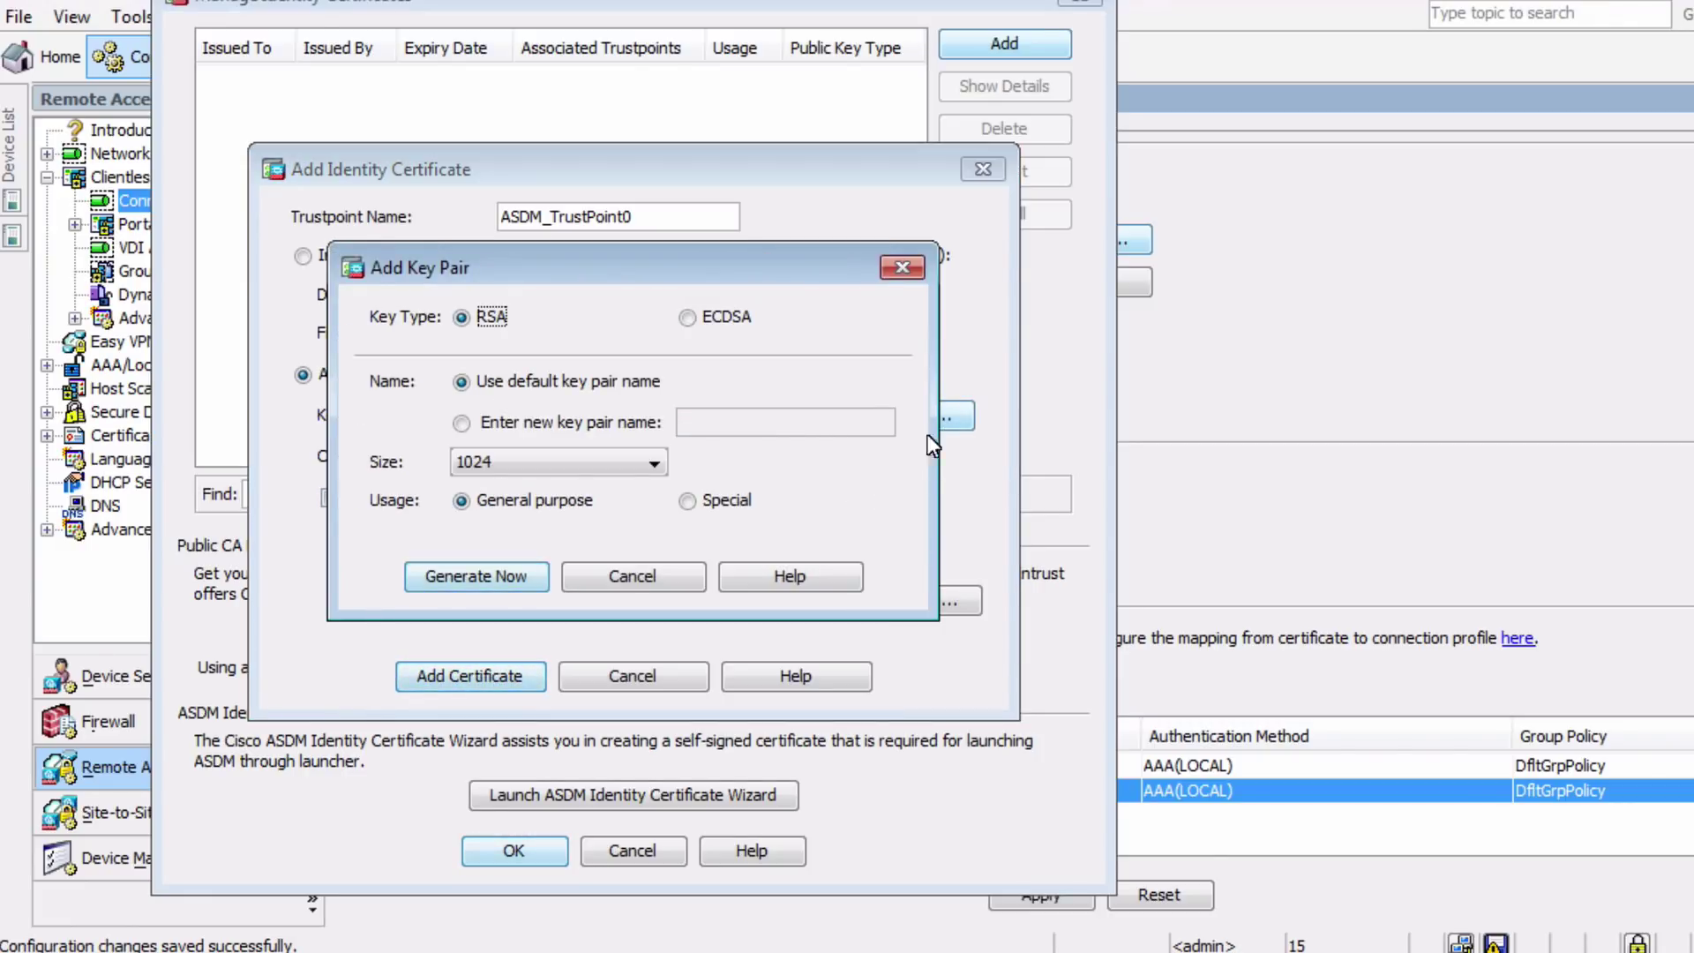
pyautogui.click(607, 422)
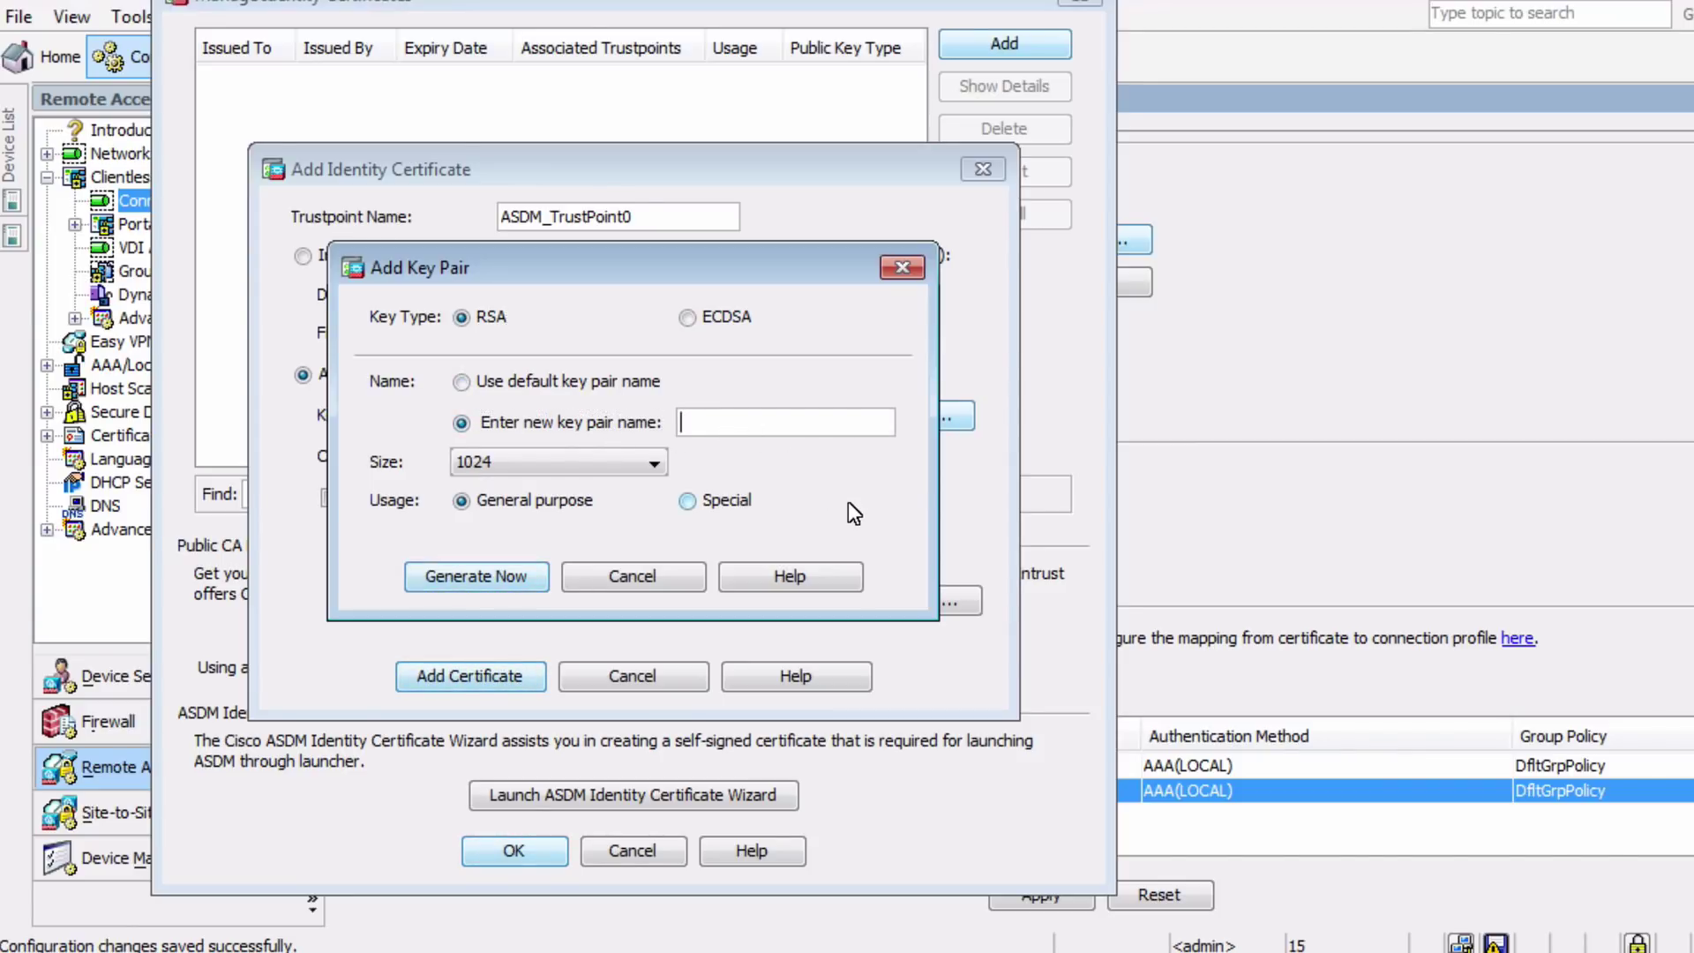
pyautogui.write('VPN-Keys')
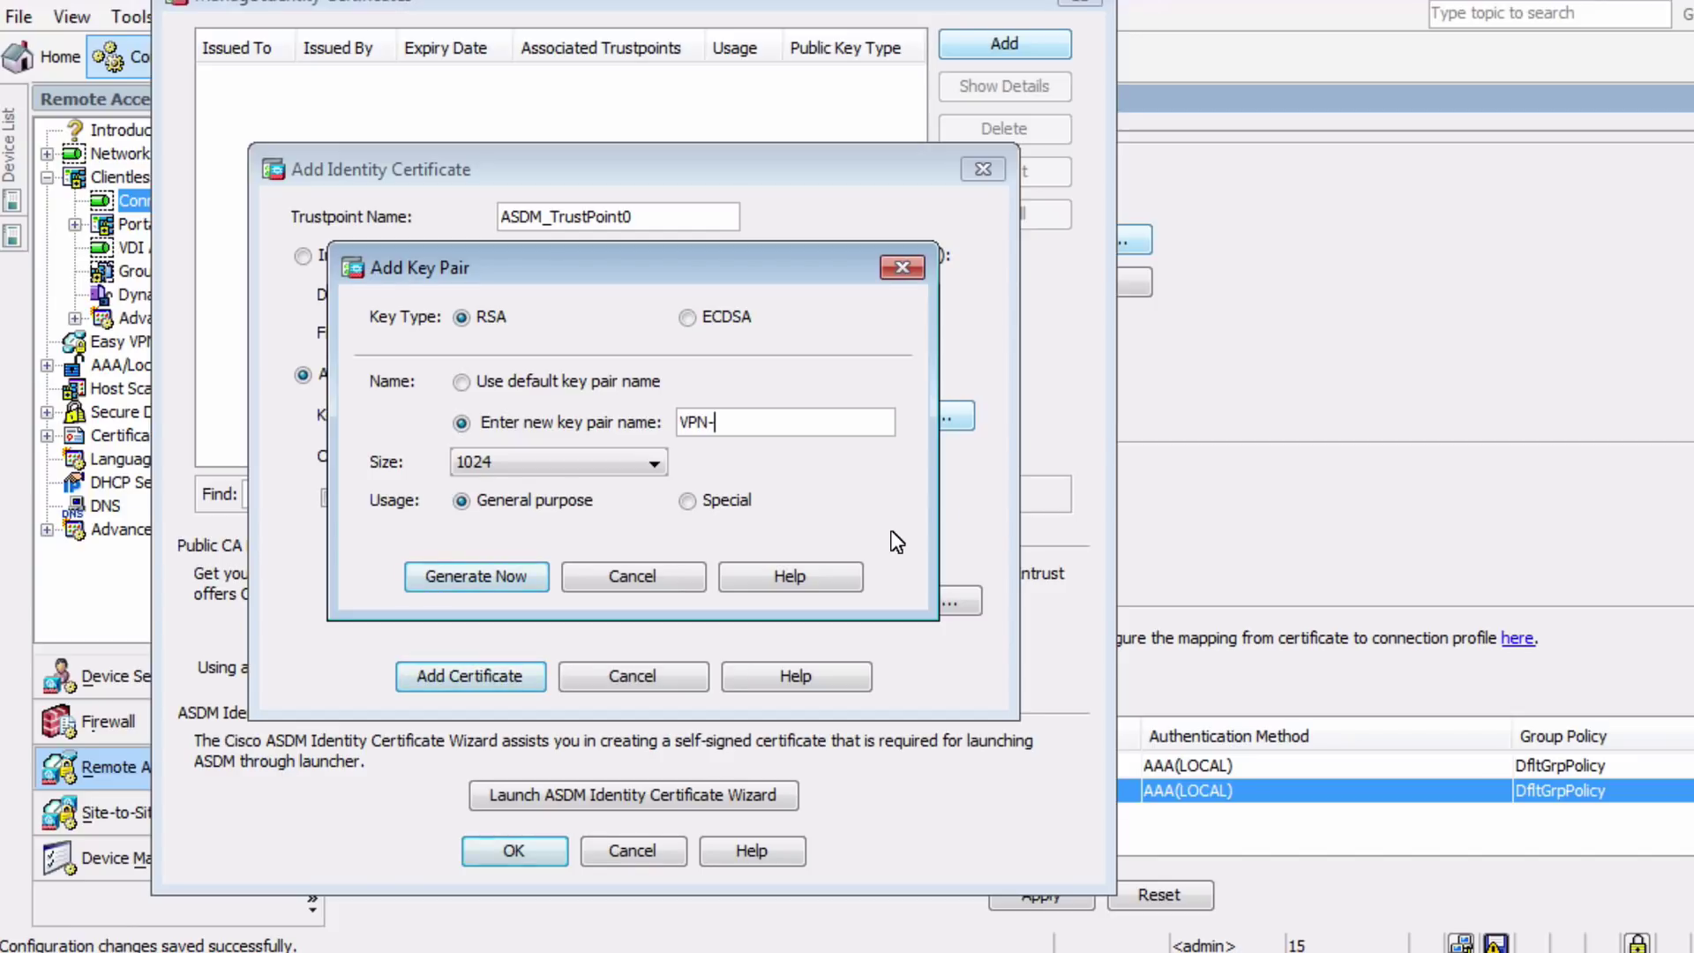
pyautogui.click(605, 464)
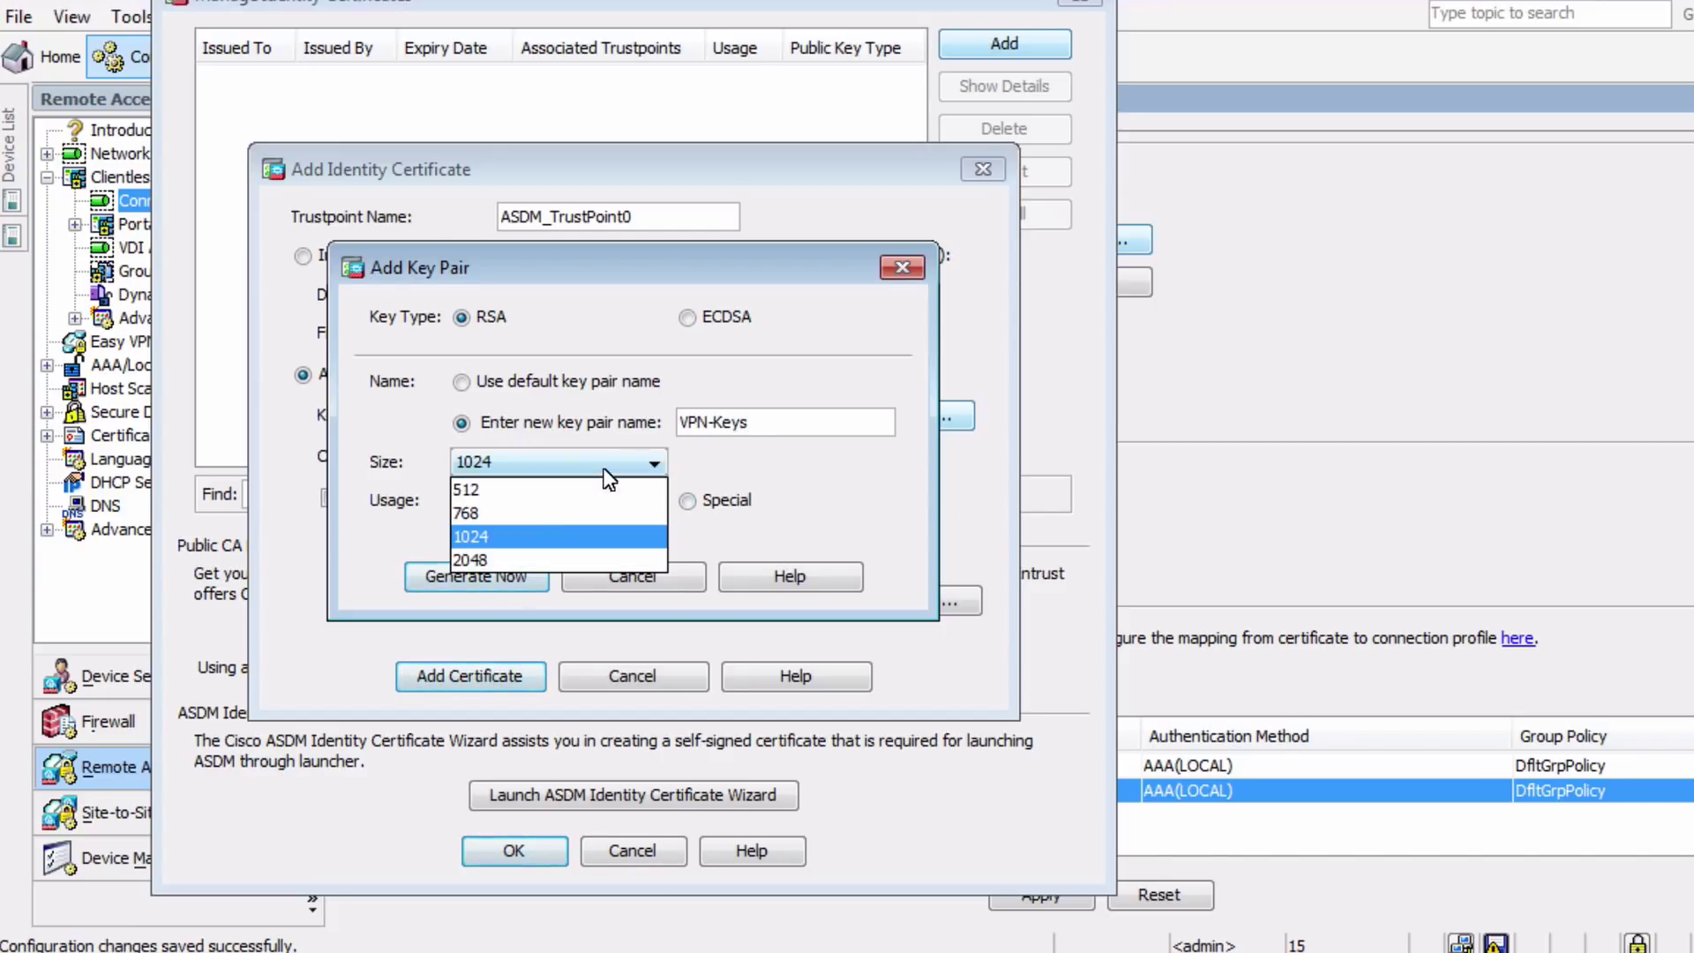
pyautogui.click(496, 559)
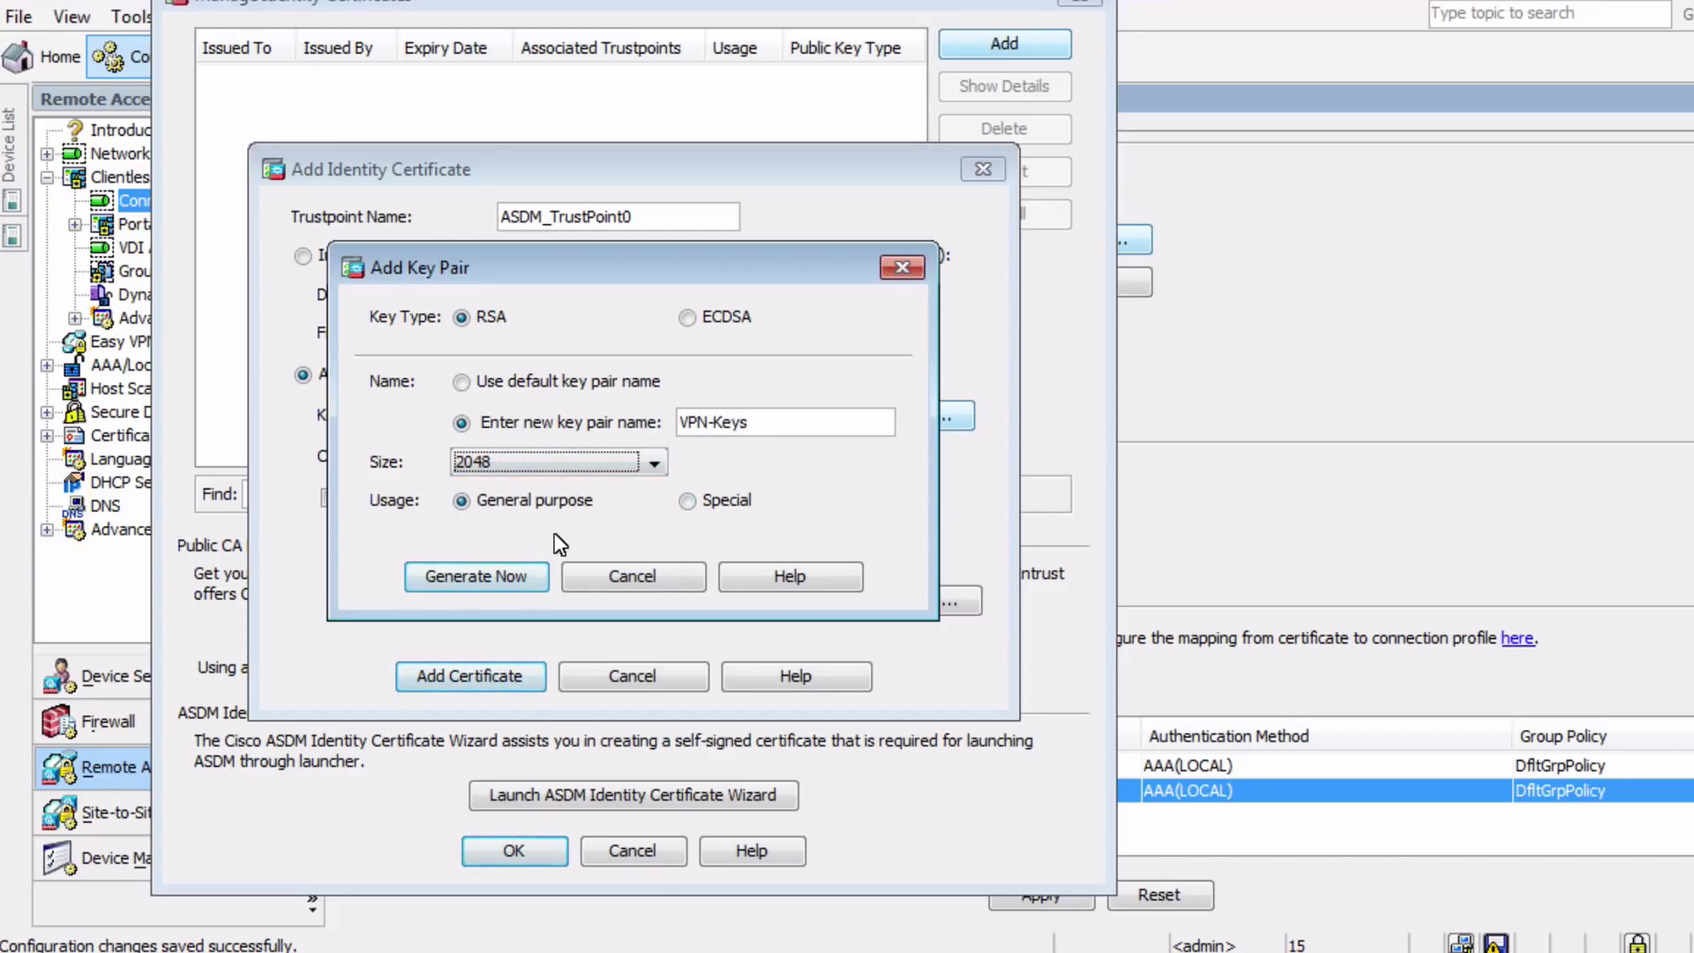
pyautogui.click(506, 572)
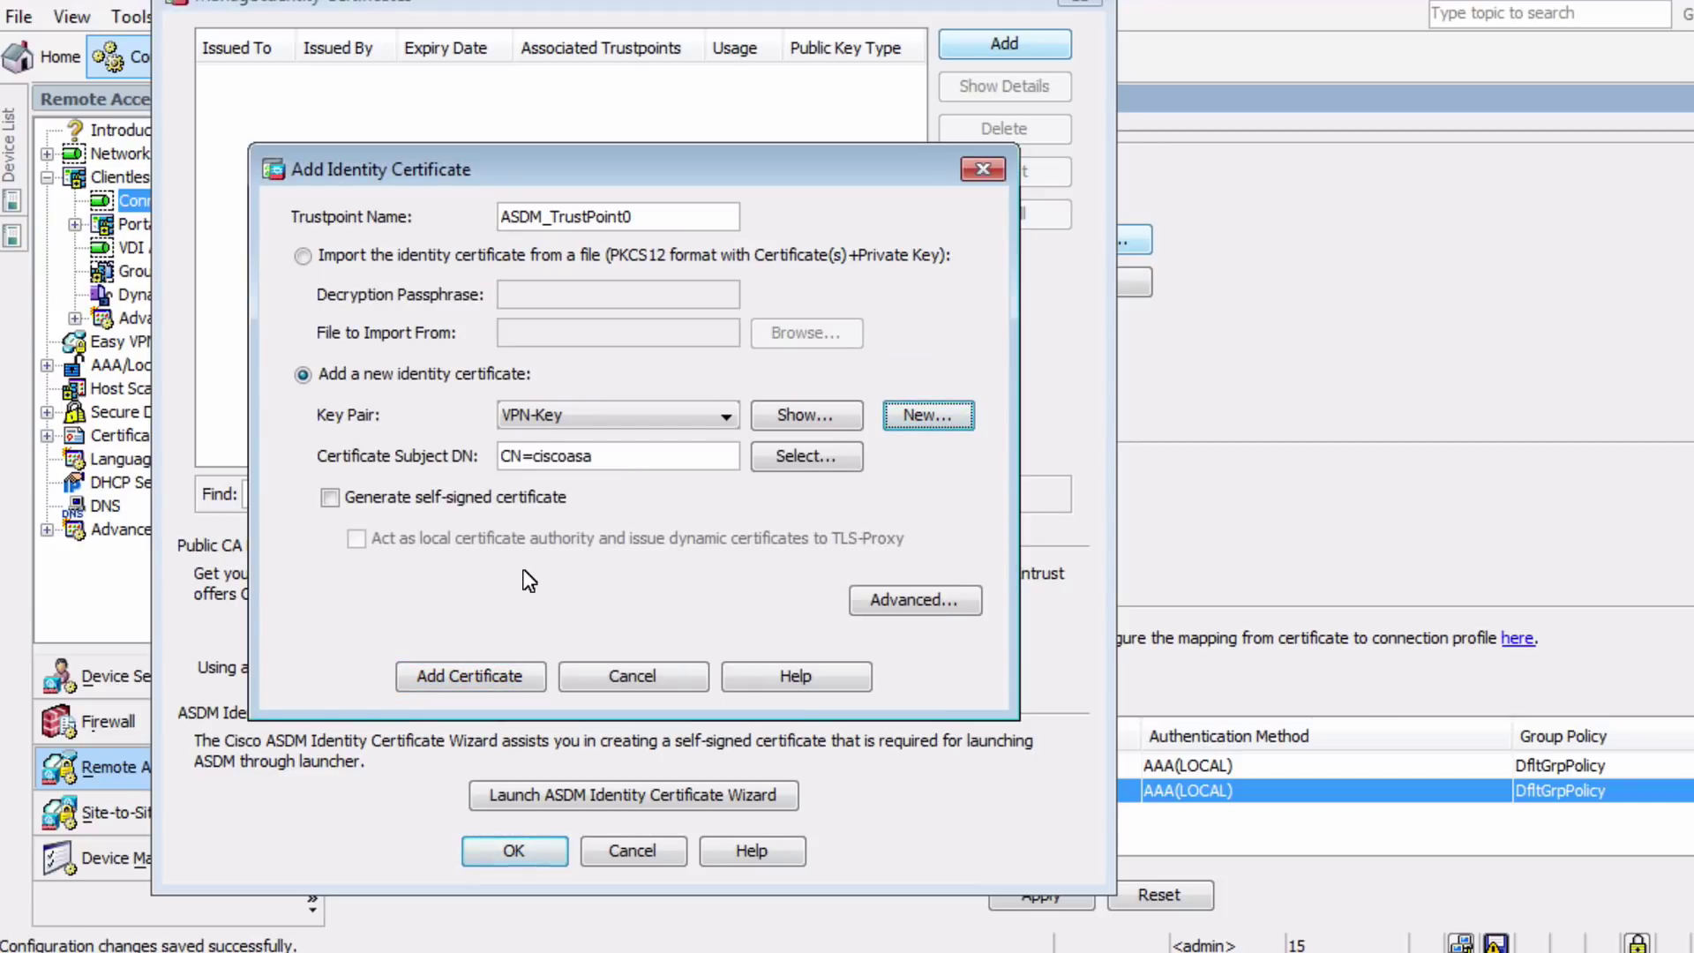
# Make the certificate self-signed, create it, and acknowledge the successful enrollment
pyautogui.click(388, 498)
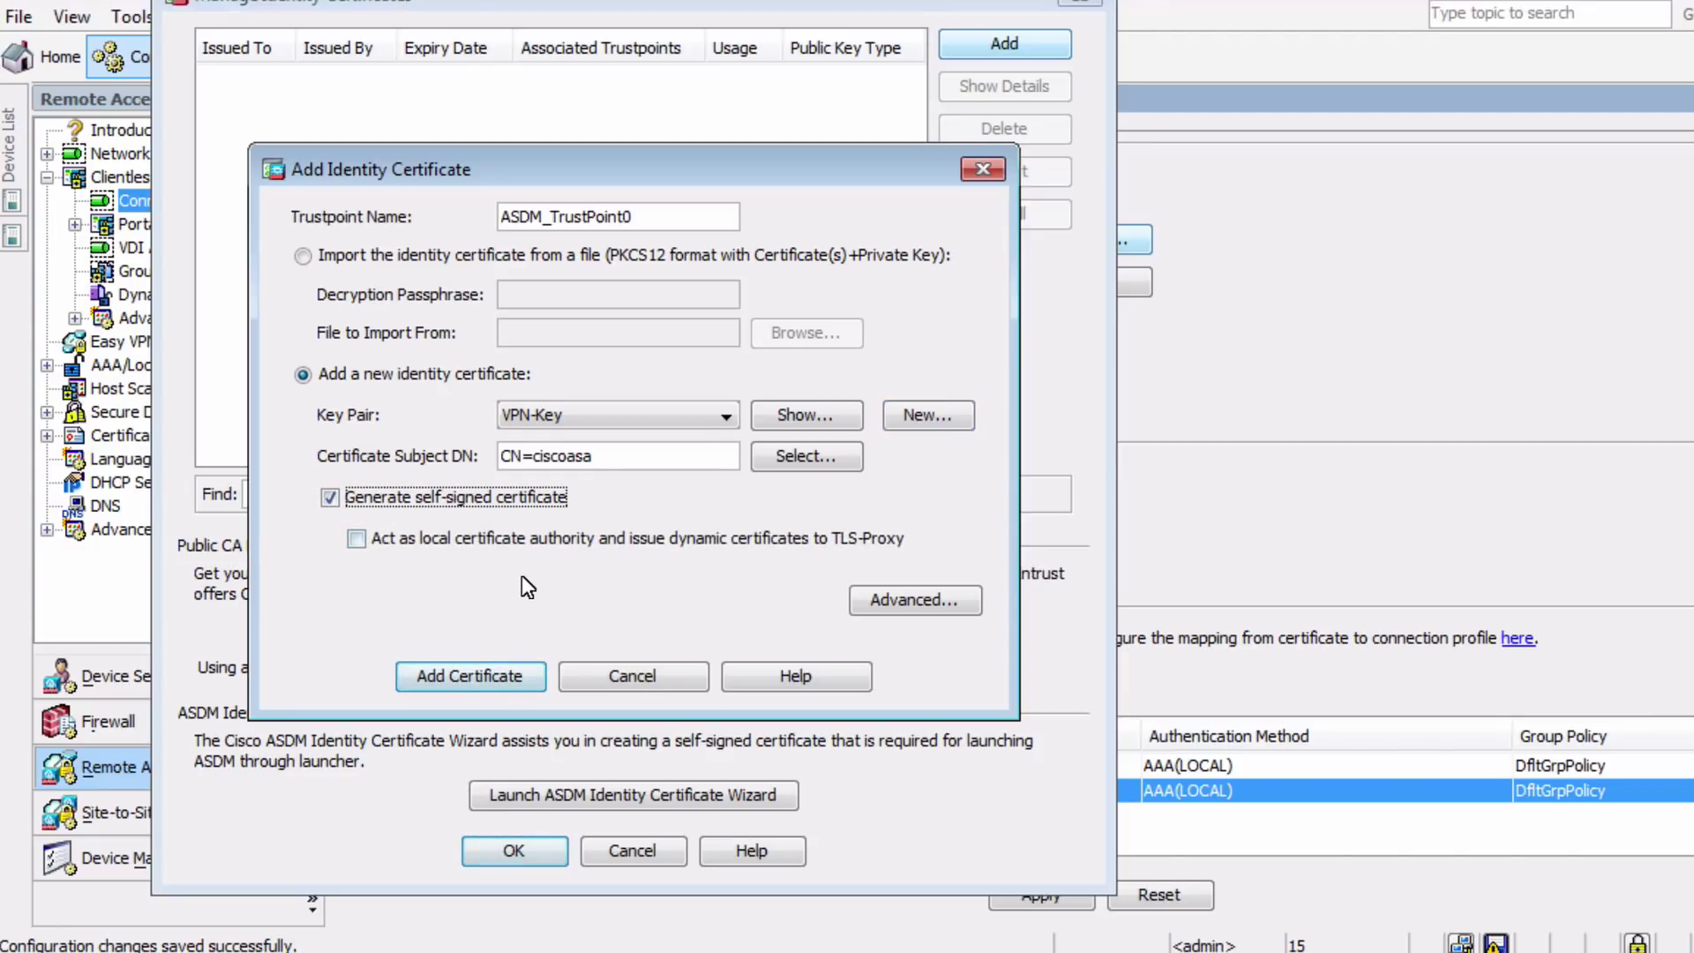
pyautogui.click(503, 676)
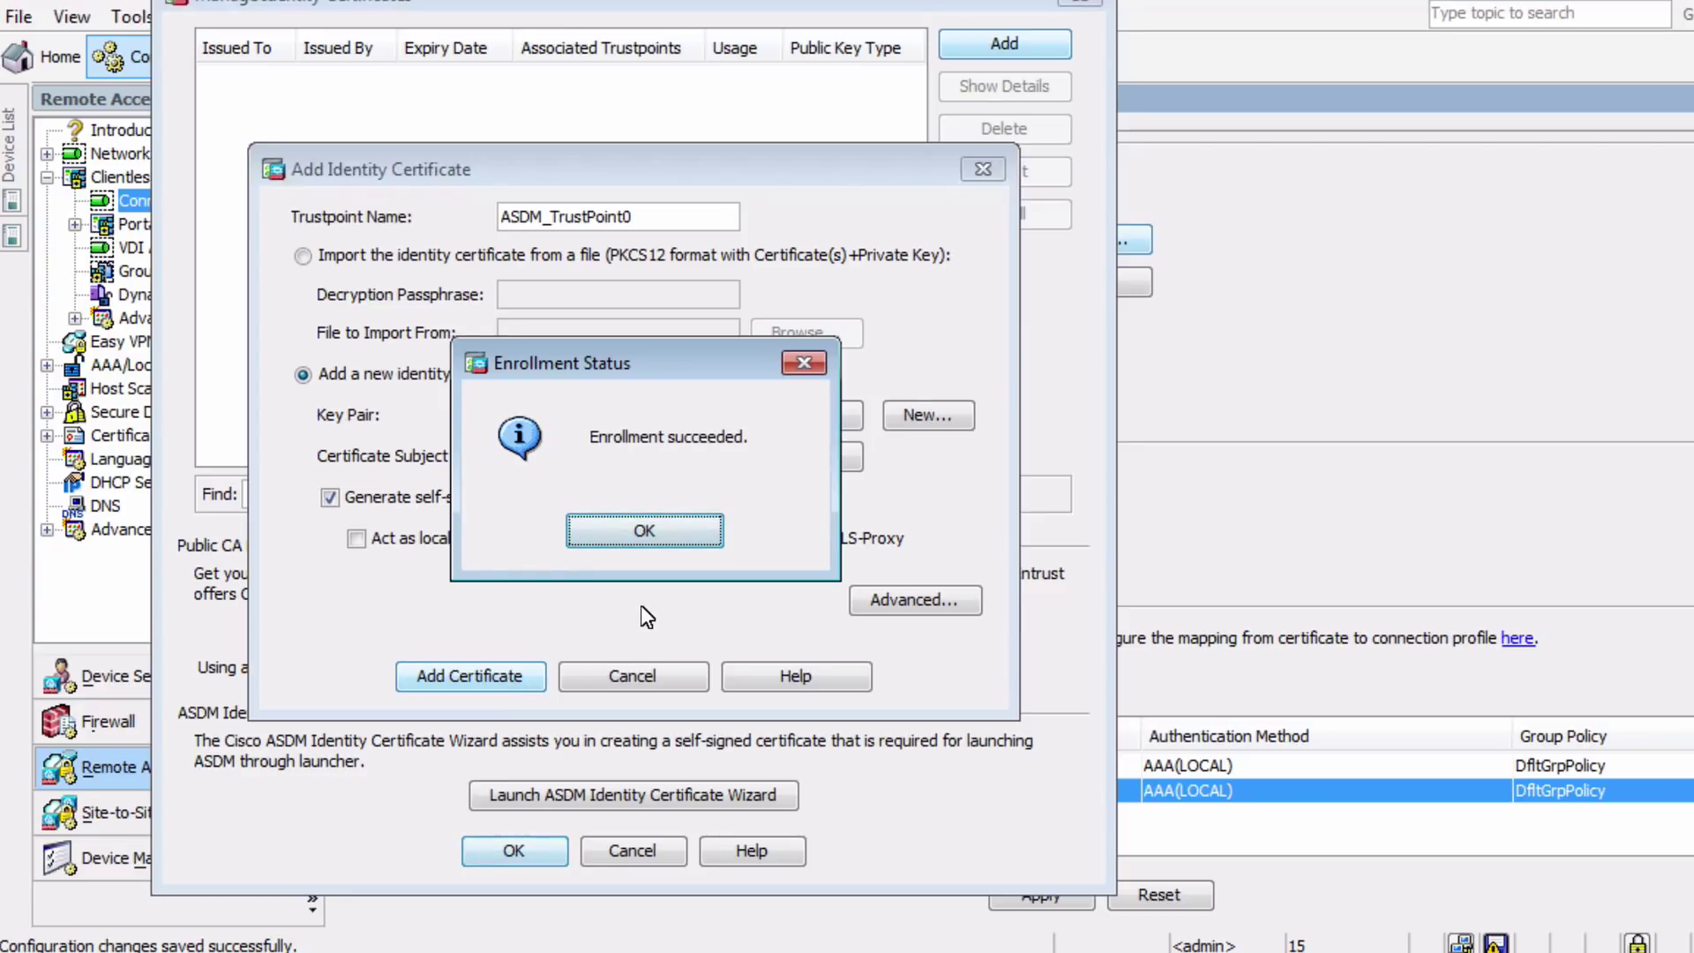
pyautogui.click(668, 540)
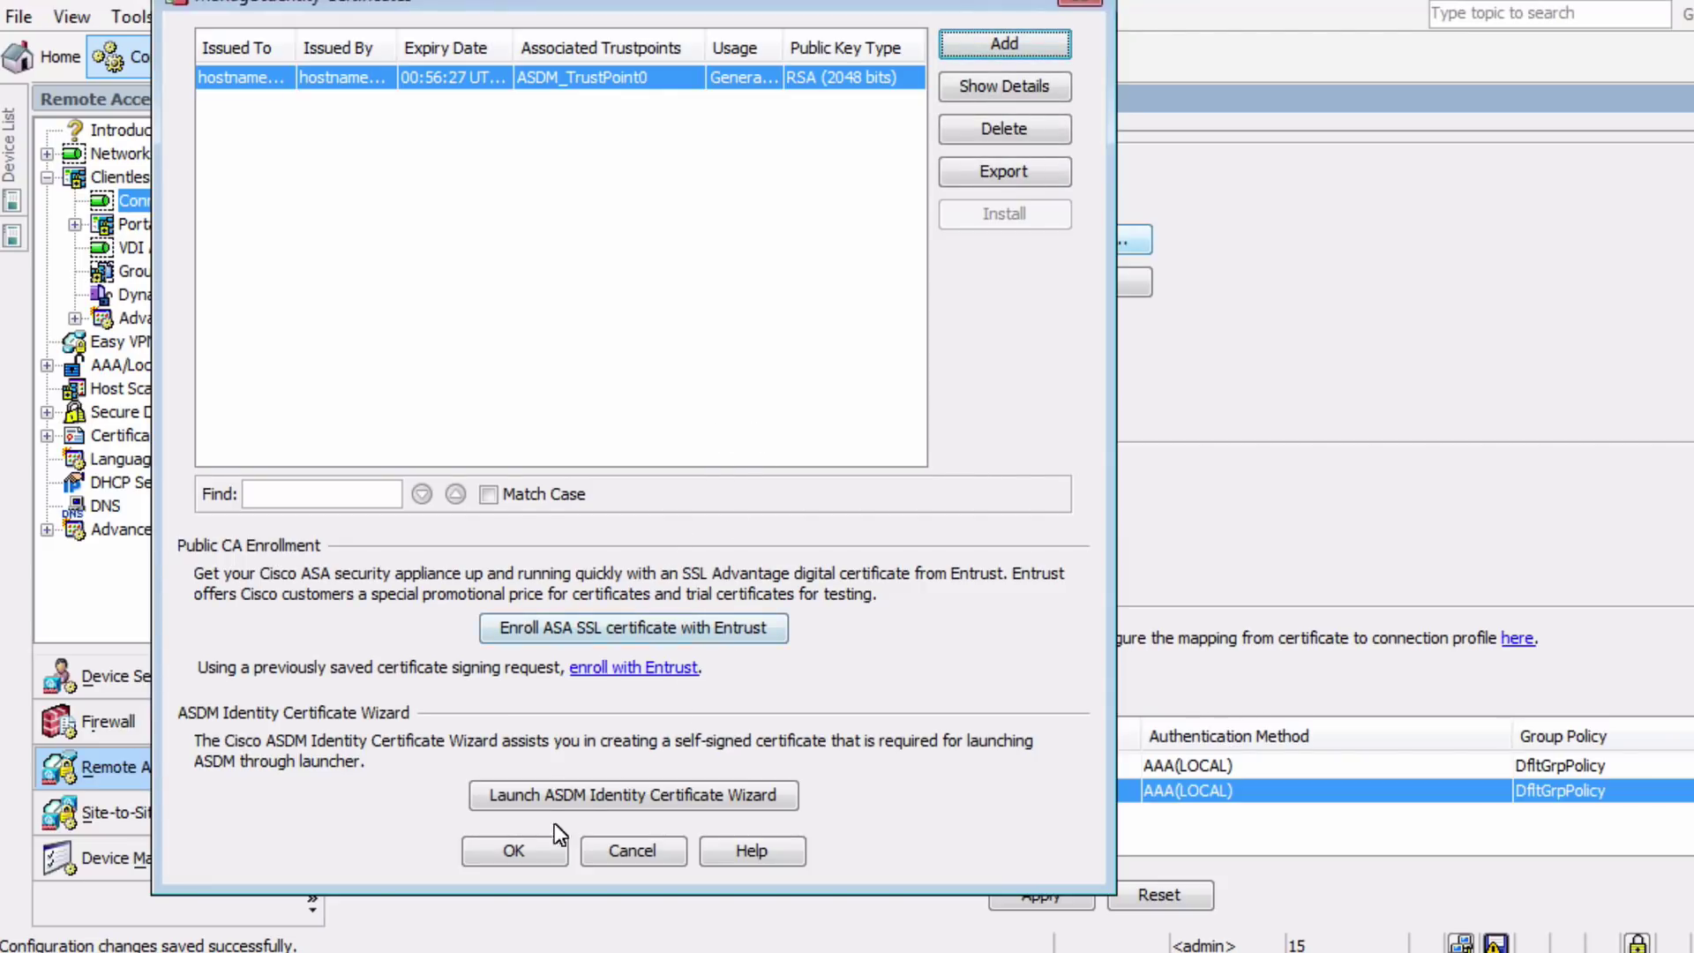
# Set ASDM_TrustPoint0 as the device certificate and leave the HTTPS port at 443
pyautogui.click(541, 851)
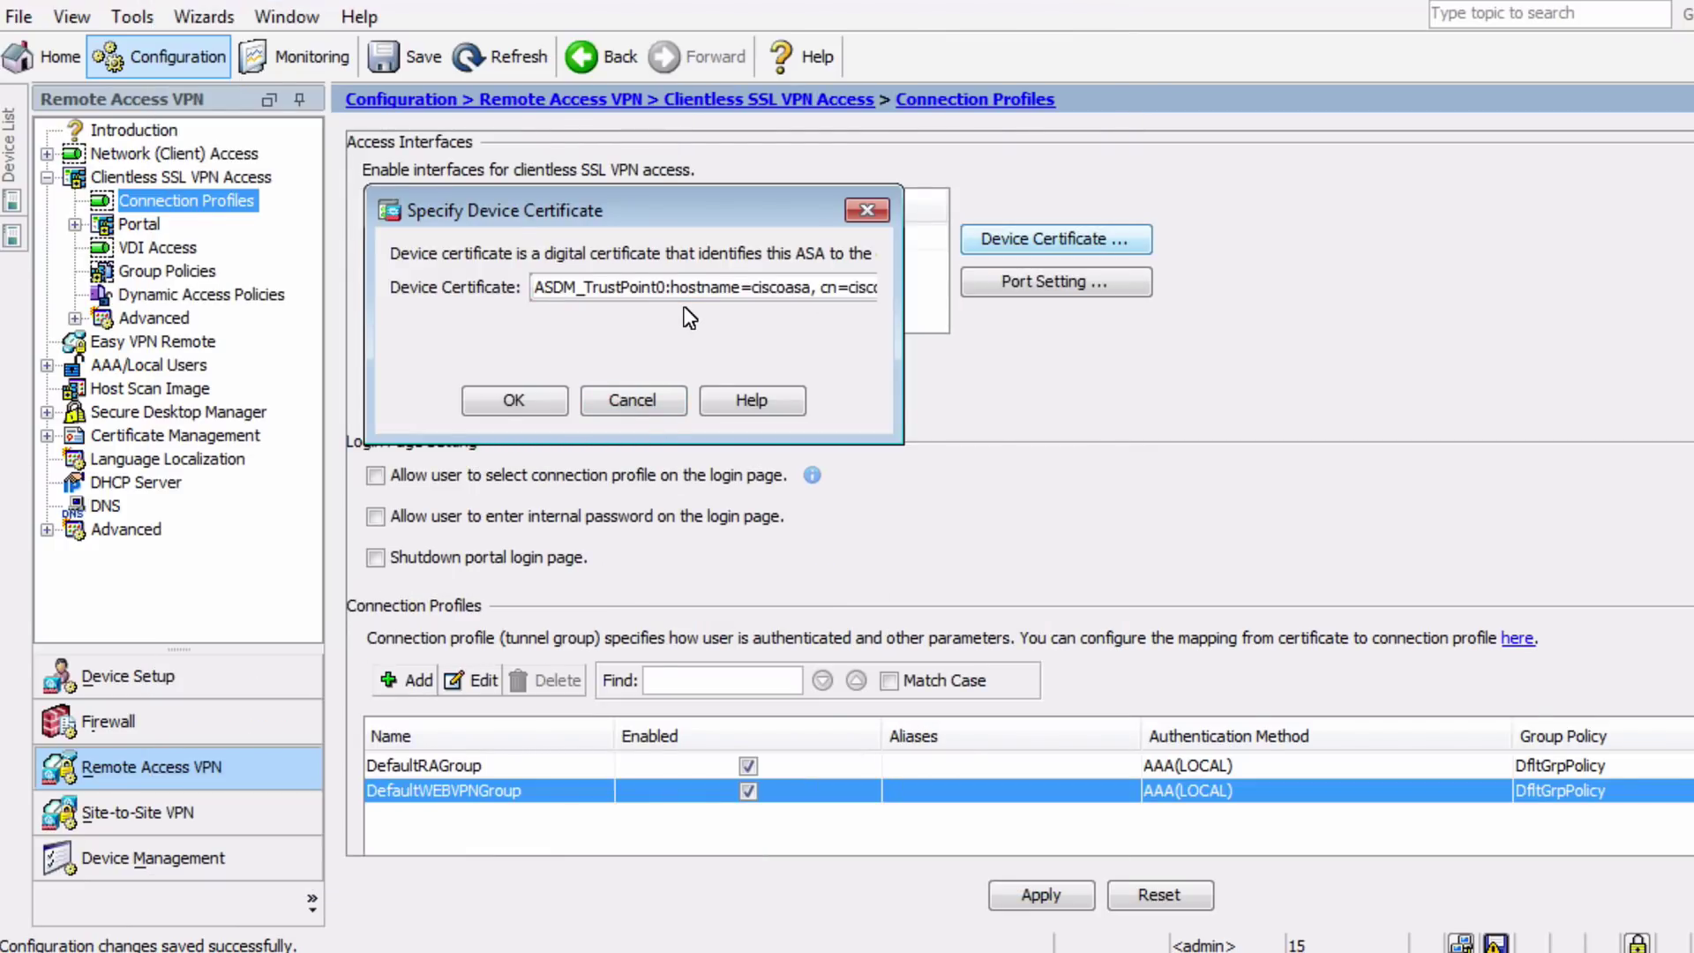
pyautogui.click(538, 400)
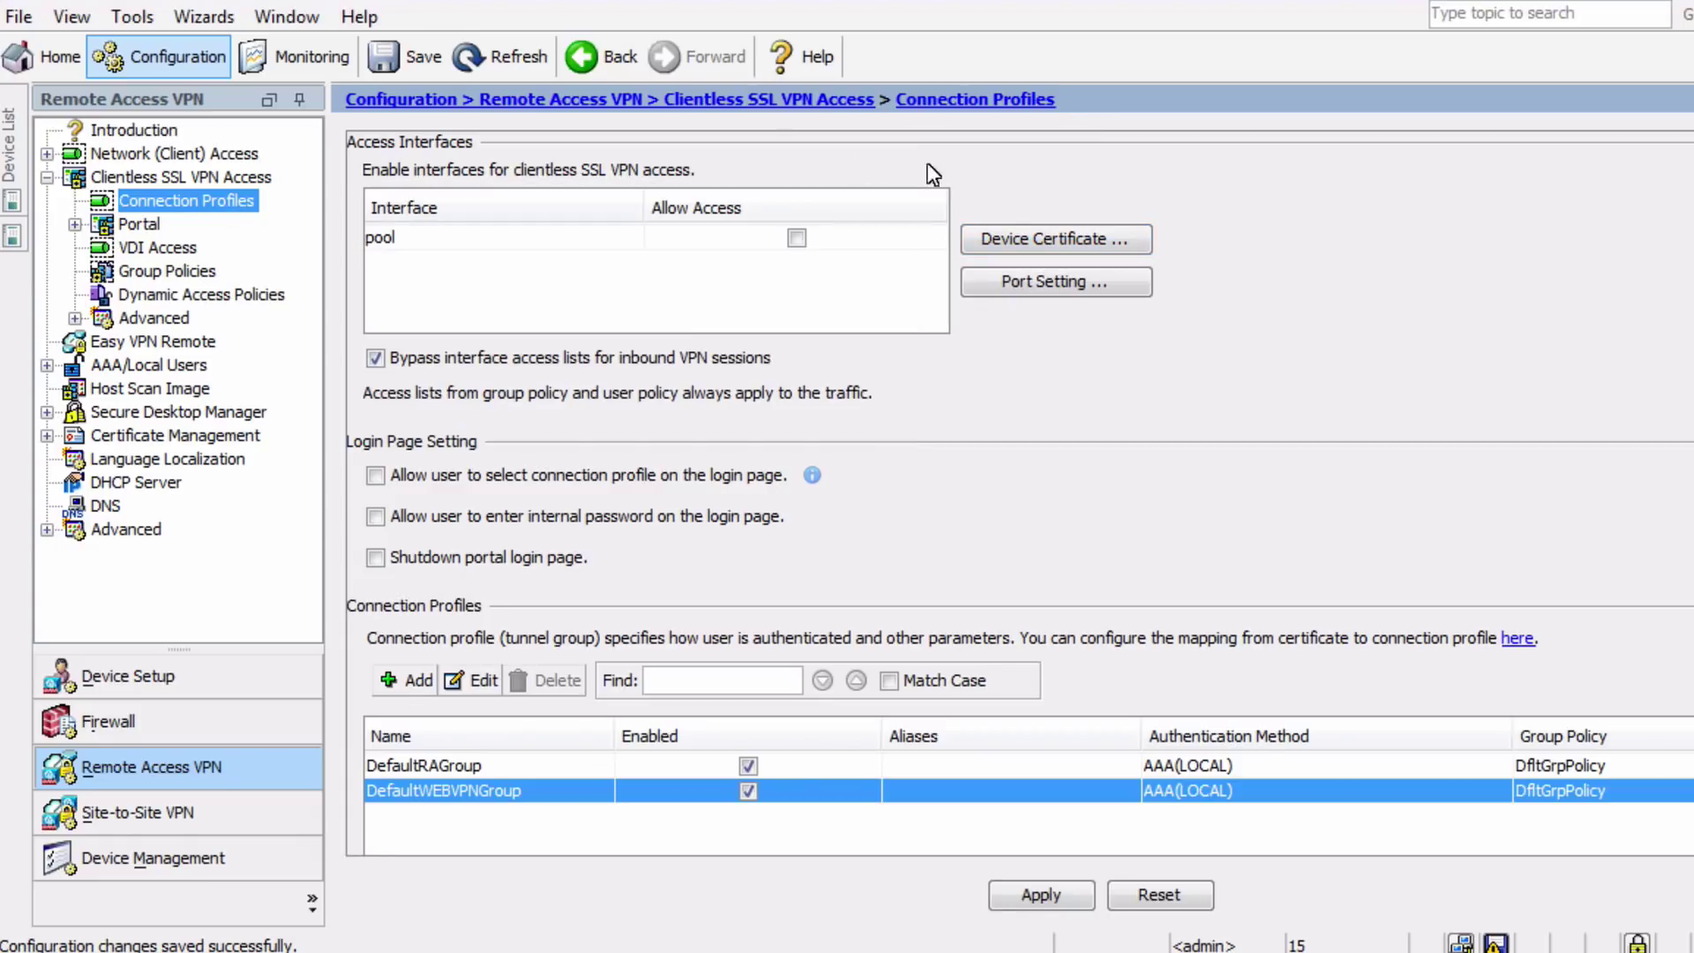
pyautogui.click(1022, 290)
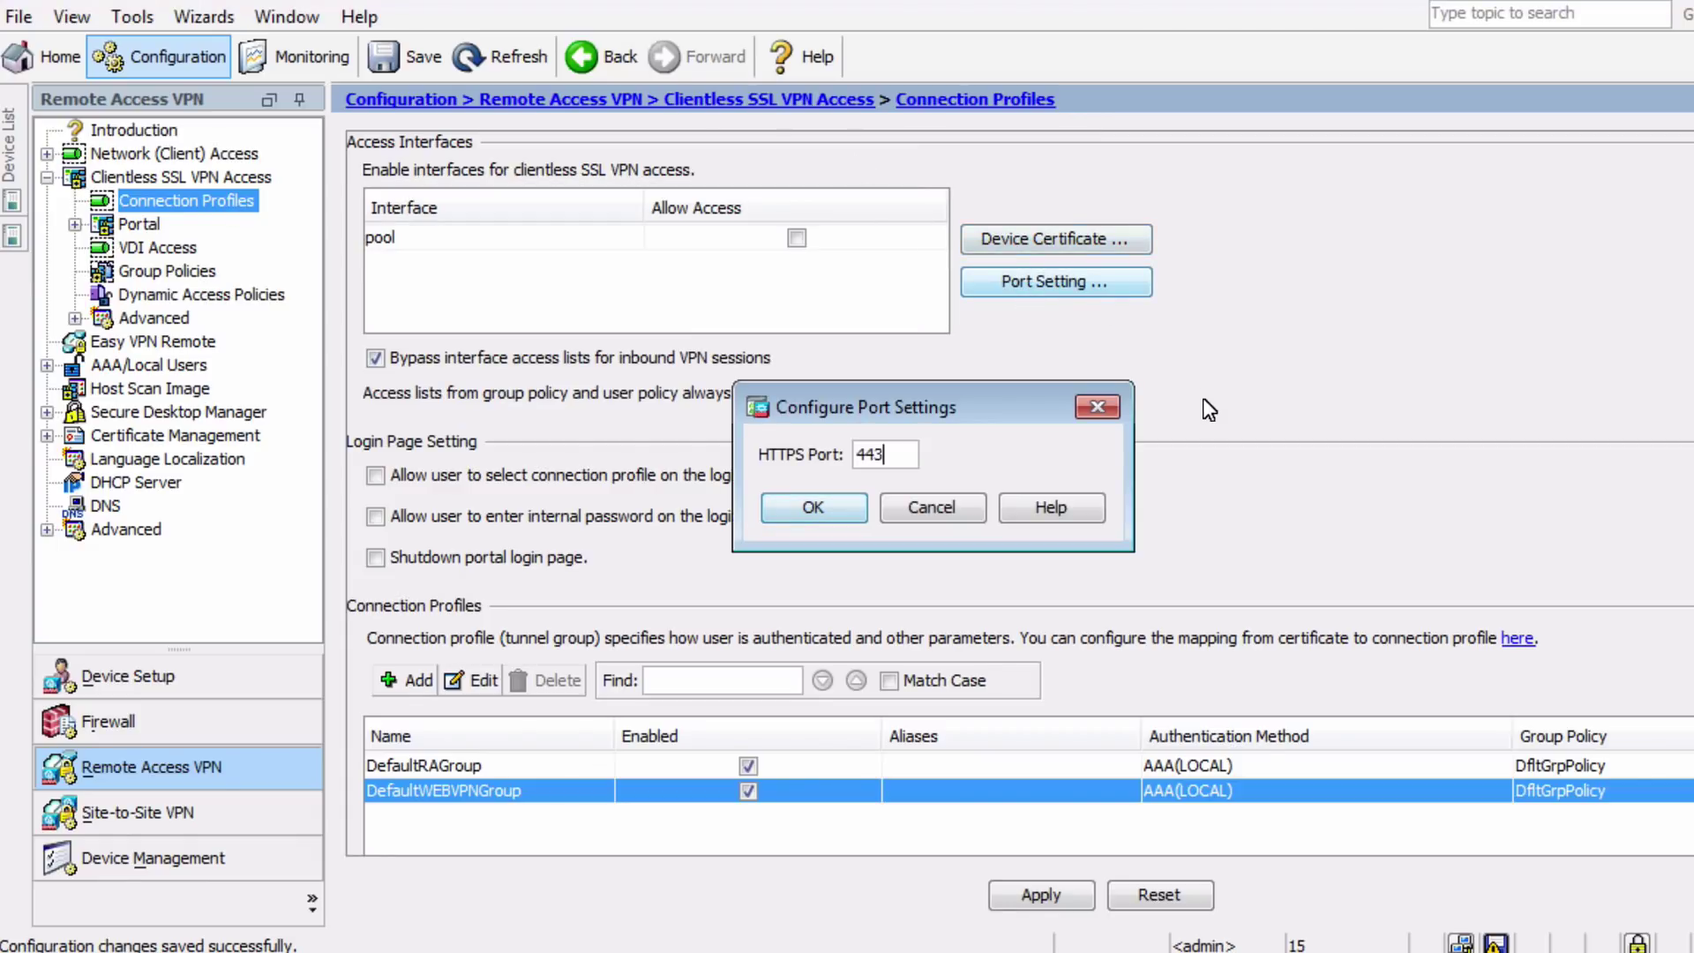
pyautogui.click(932, 508)
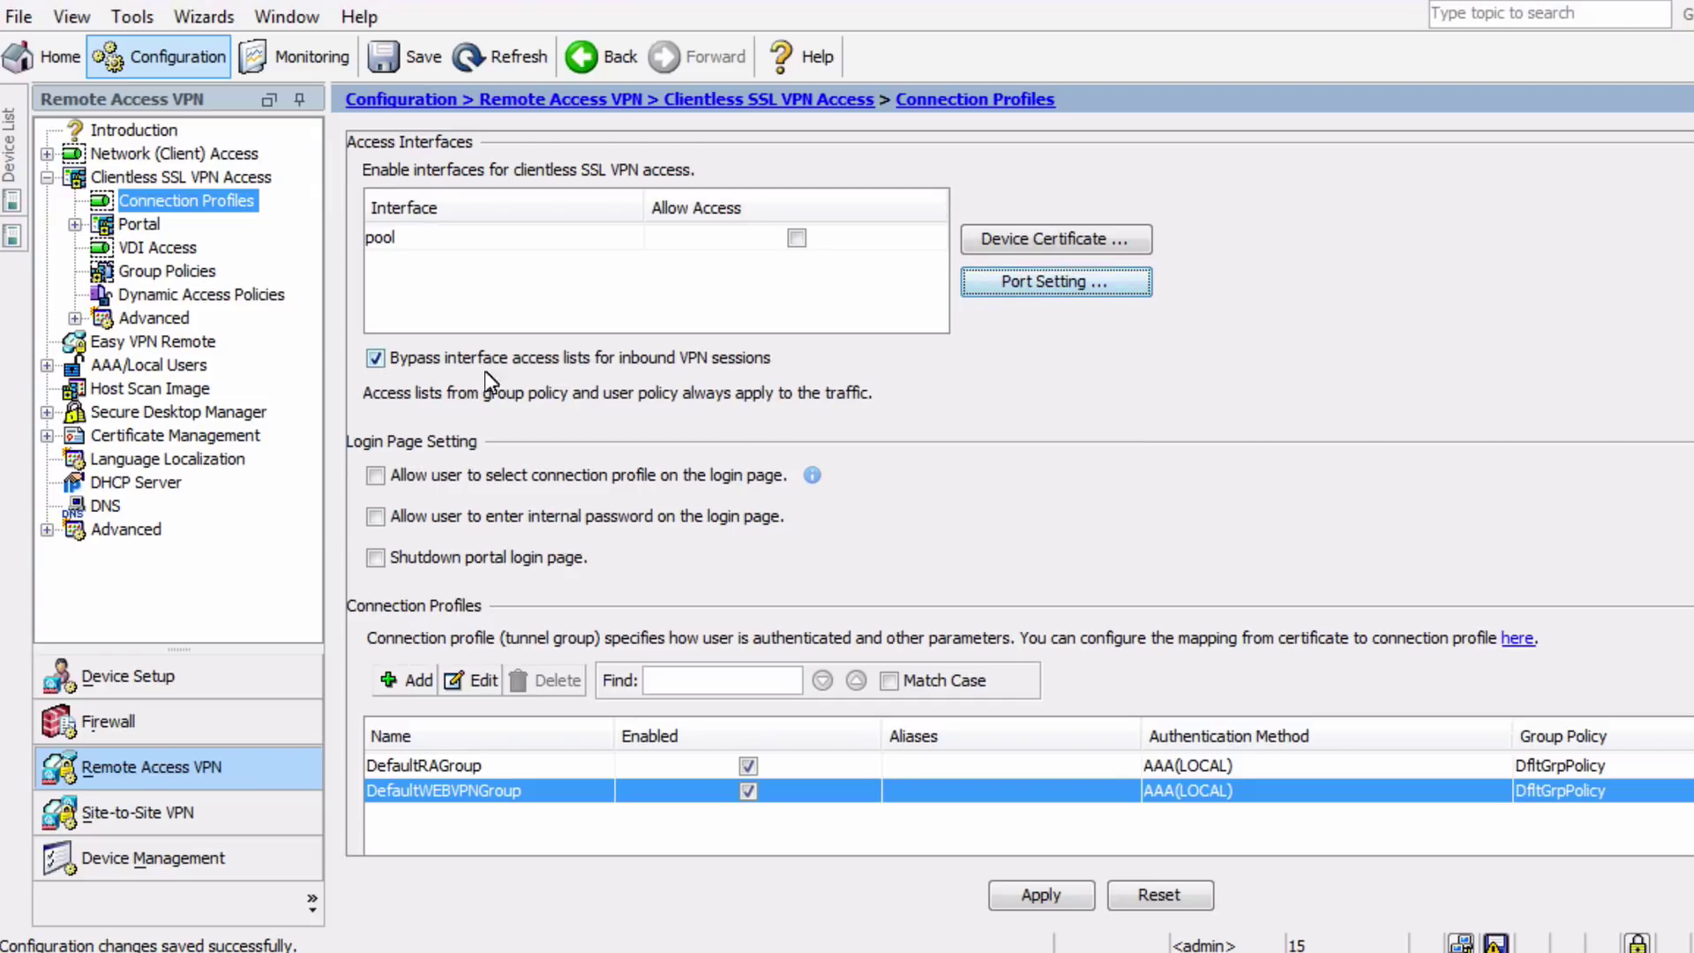
# Keep bypassing interface access lists enabled for inbound VPN sessions
pyautogui.click(413, 365)
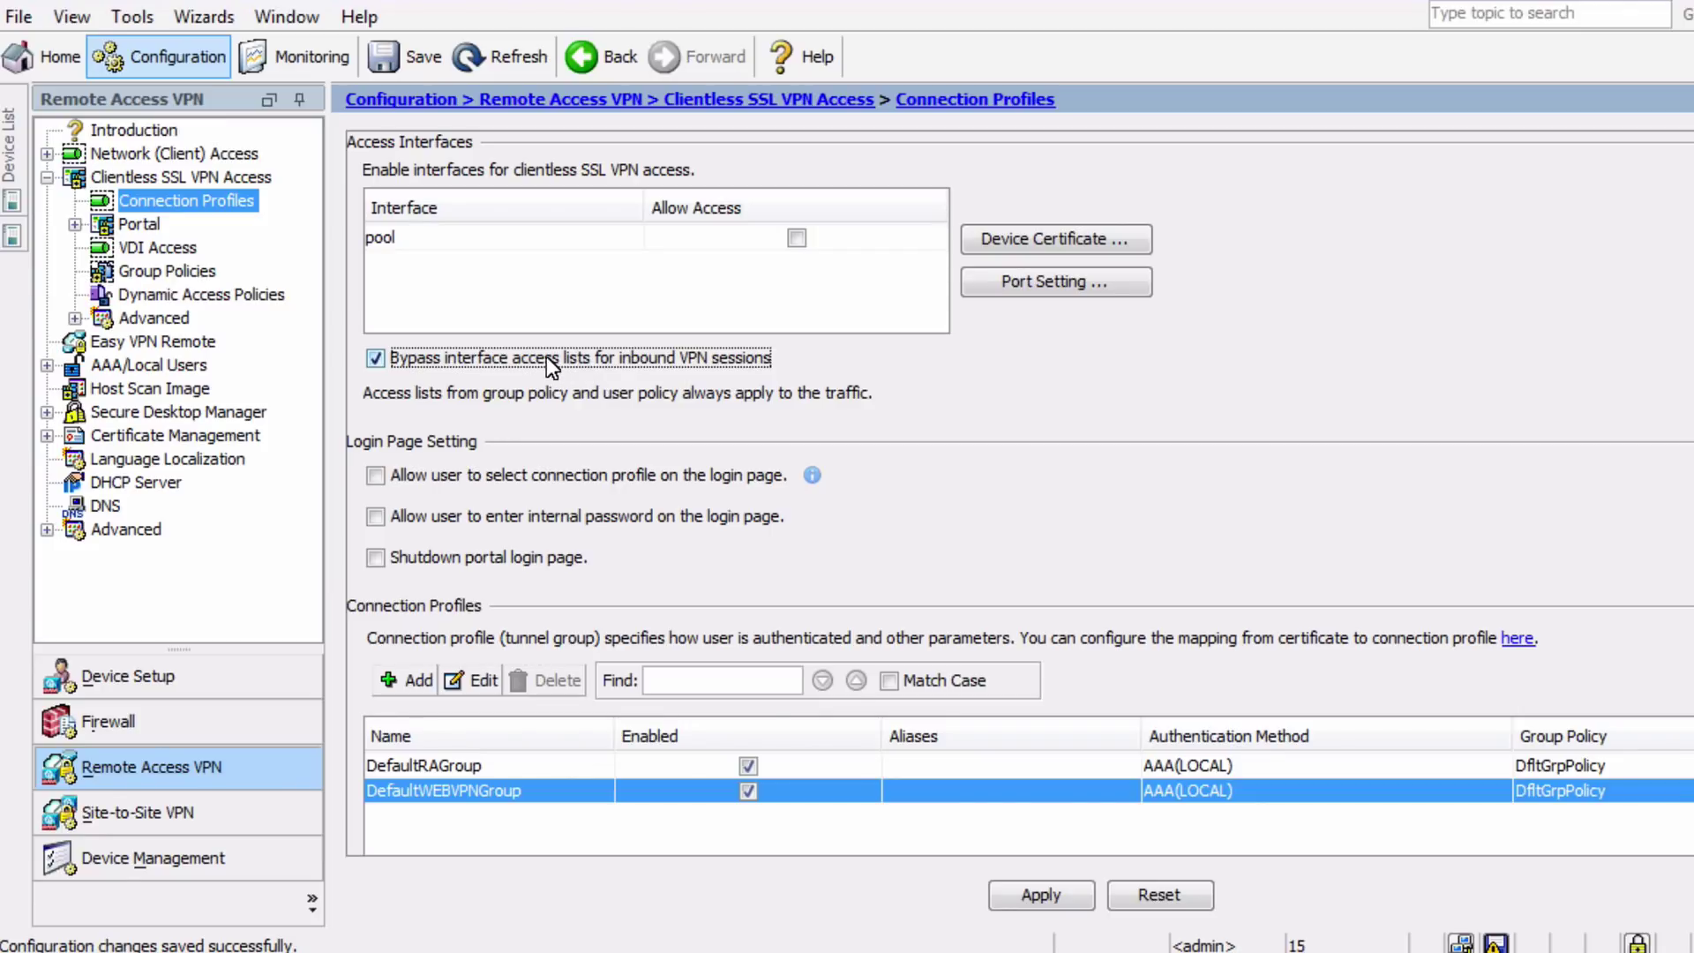
pyautogui.click(547, 356)
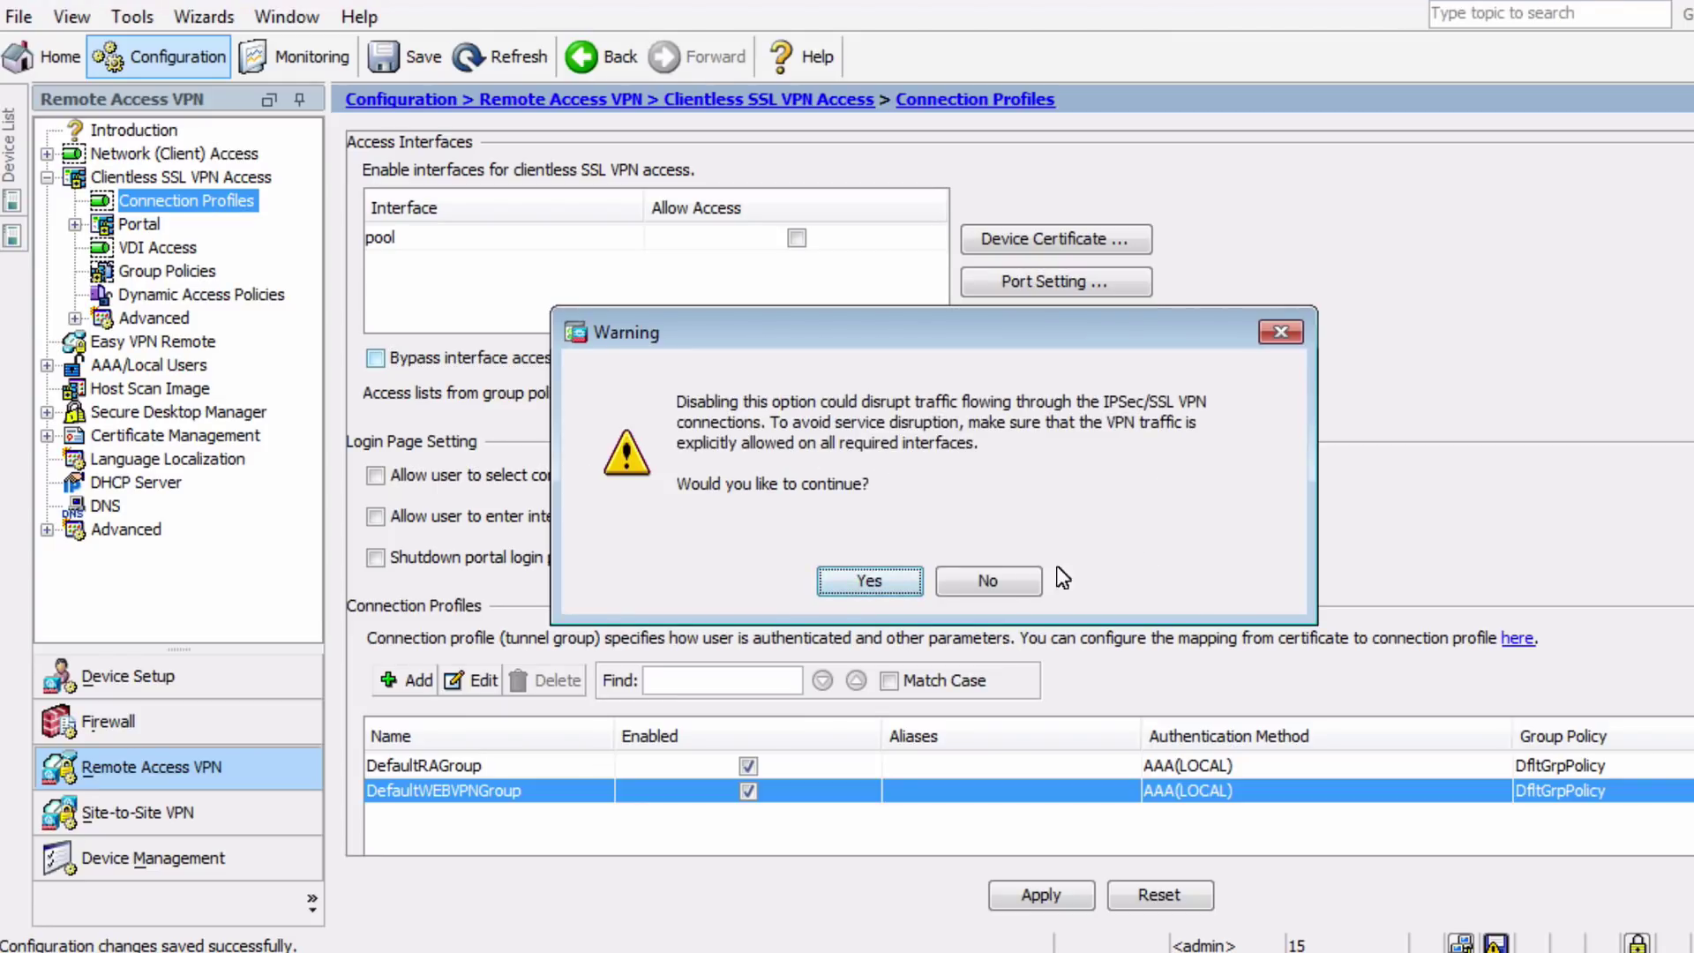
pyautogui.click(997, 581)
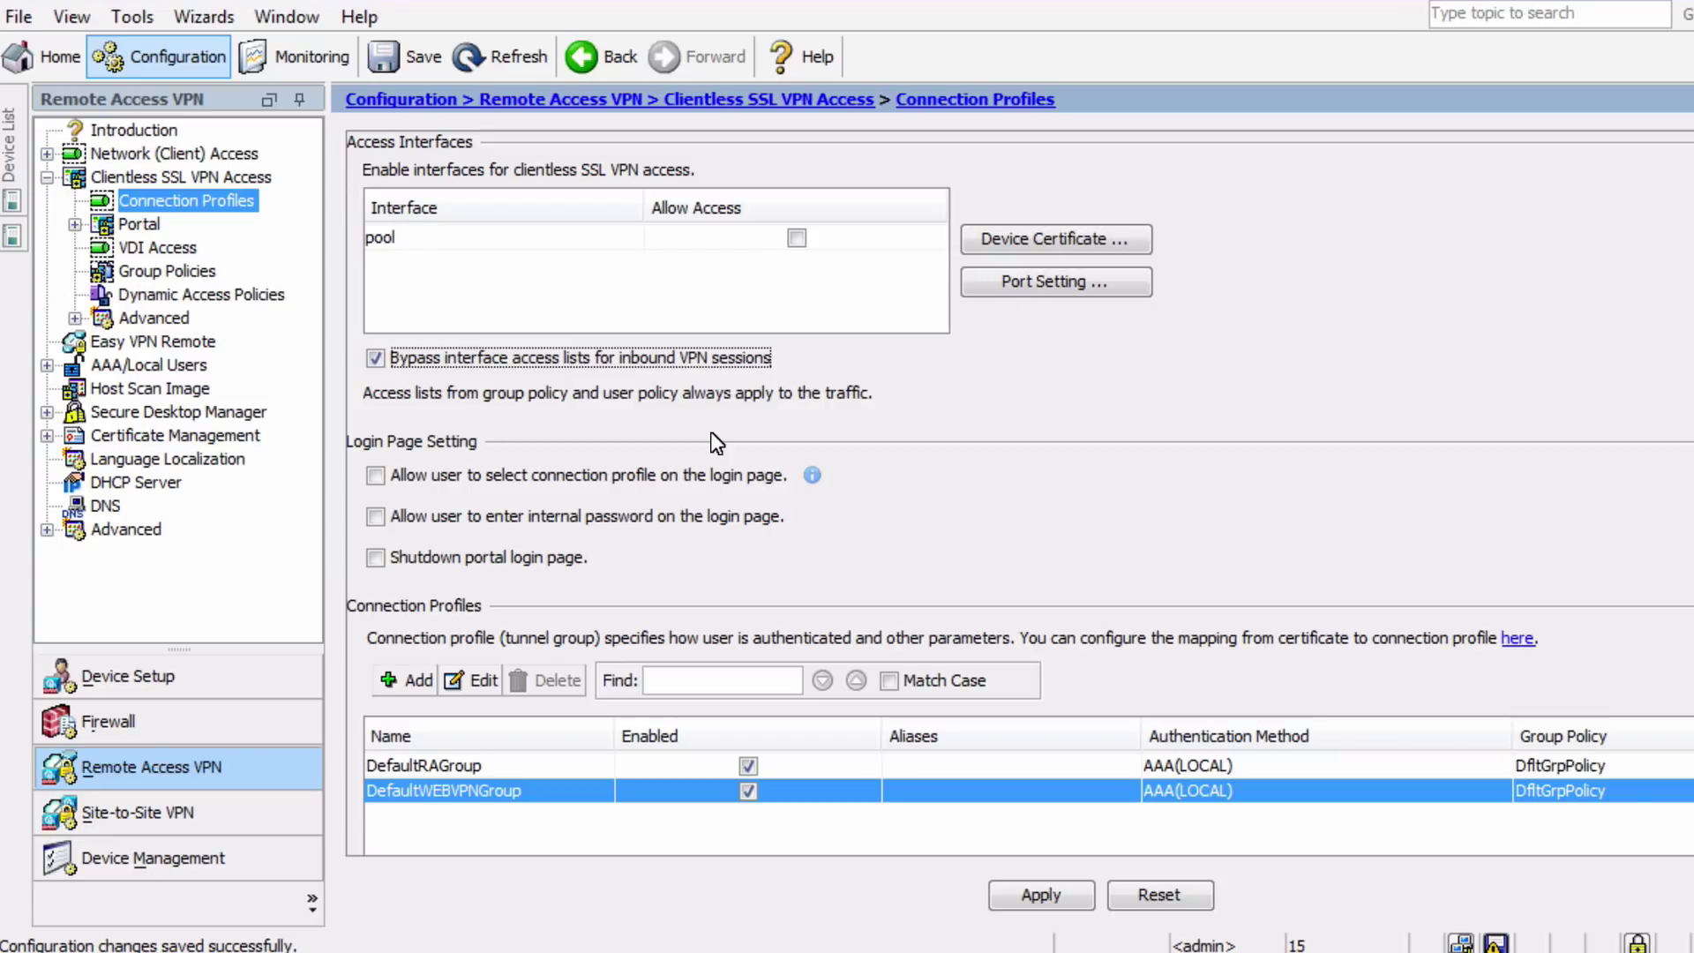
# Add a clientless connection profile named Remote-Users, keeping LOCAL as the AAA server group
pyautogui.click(415, 681)
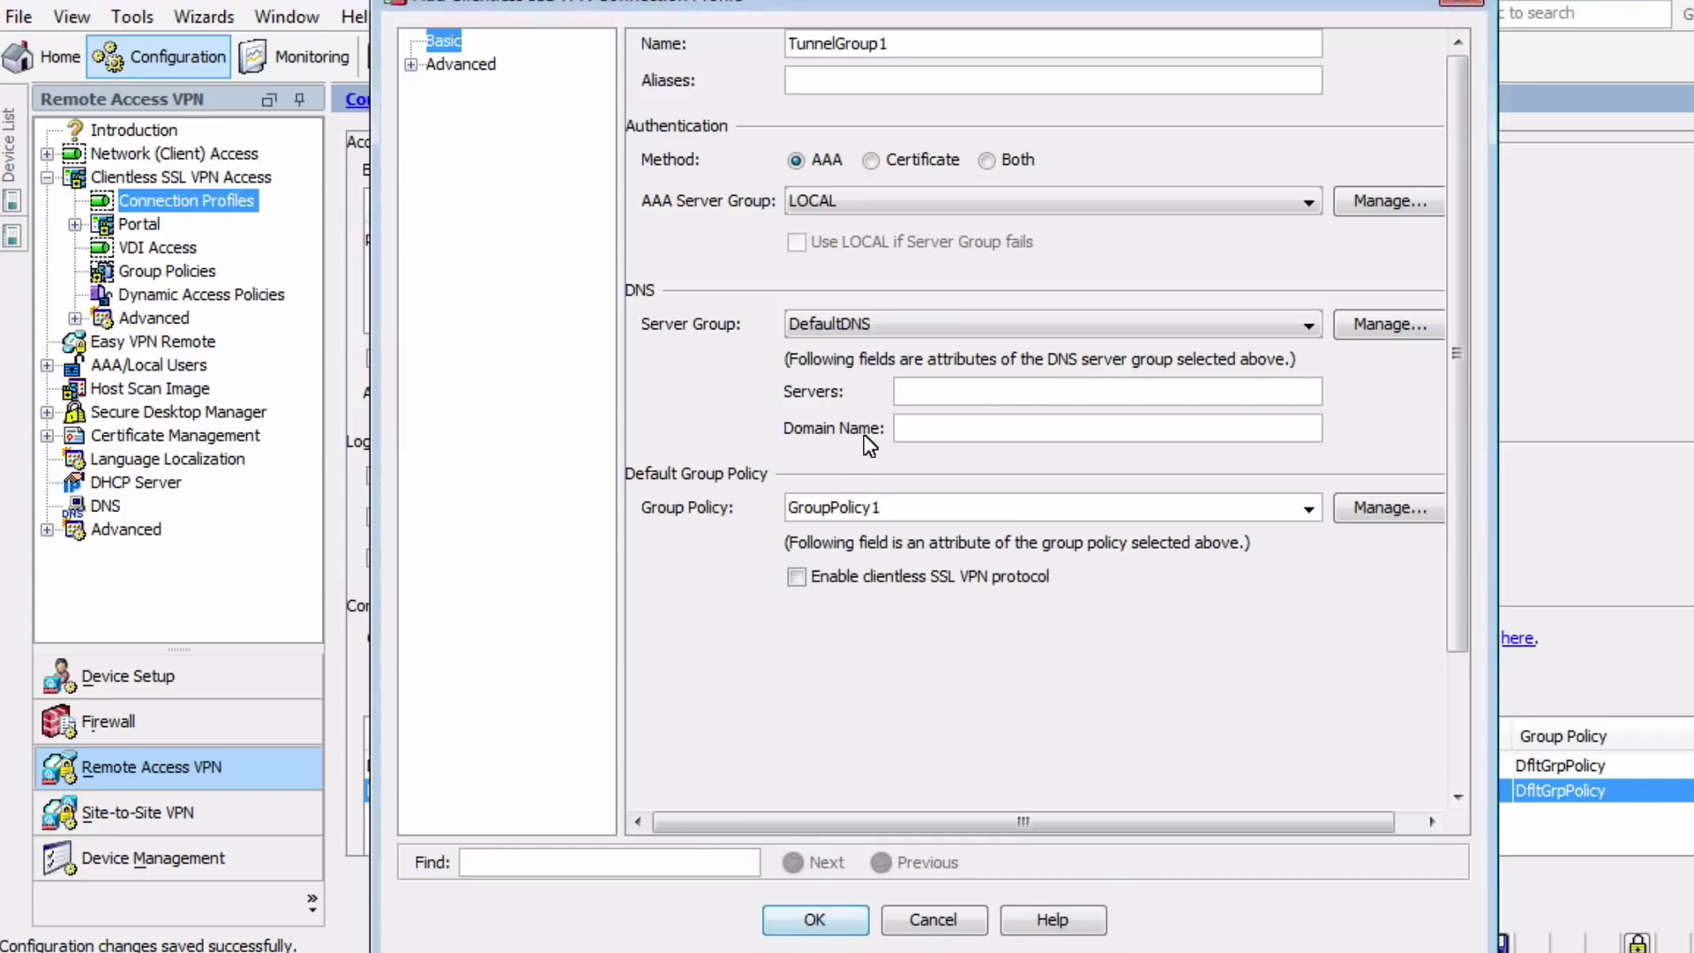
pyautogui.click(1010, 47)
pyautogui.doubleClick(1010, 47)
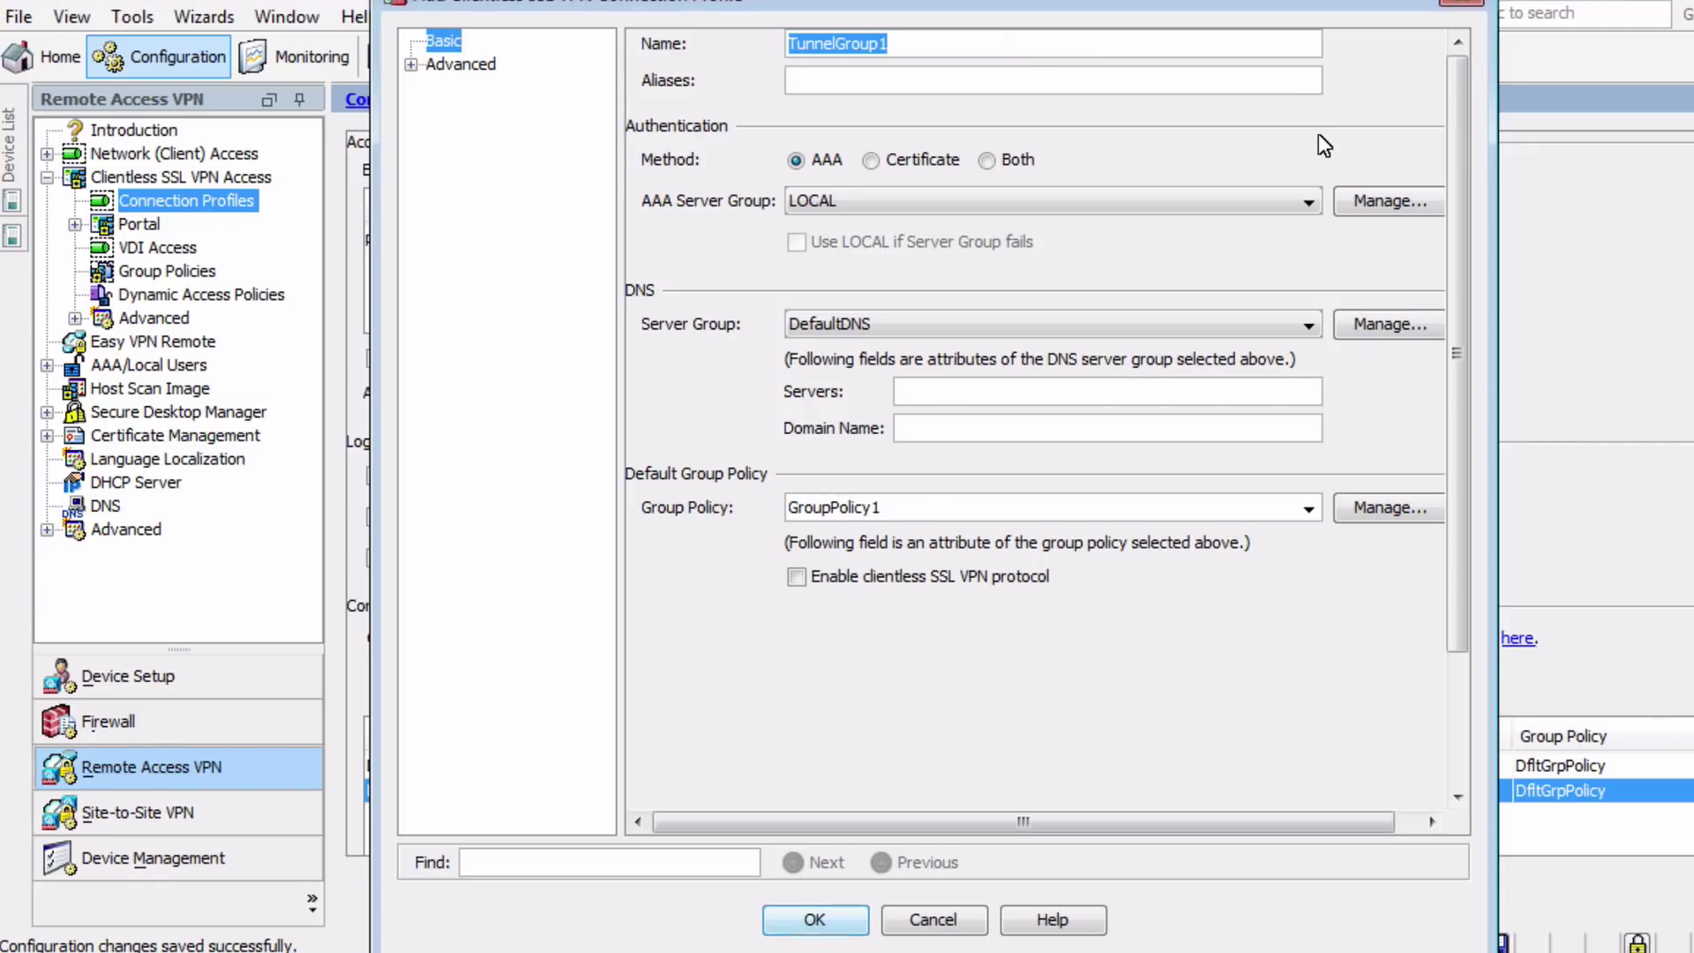
pyautogui.write('Remote-Users')
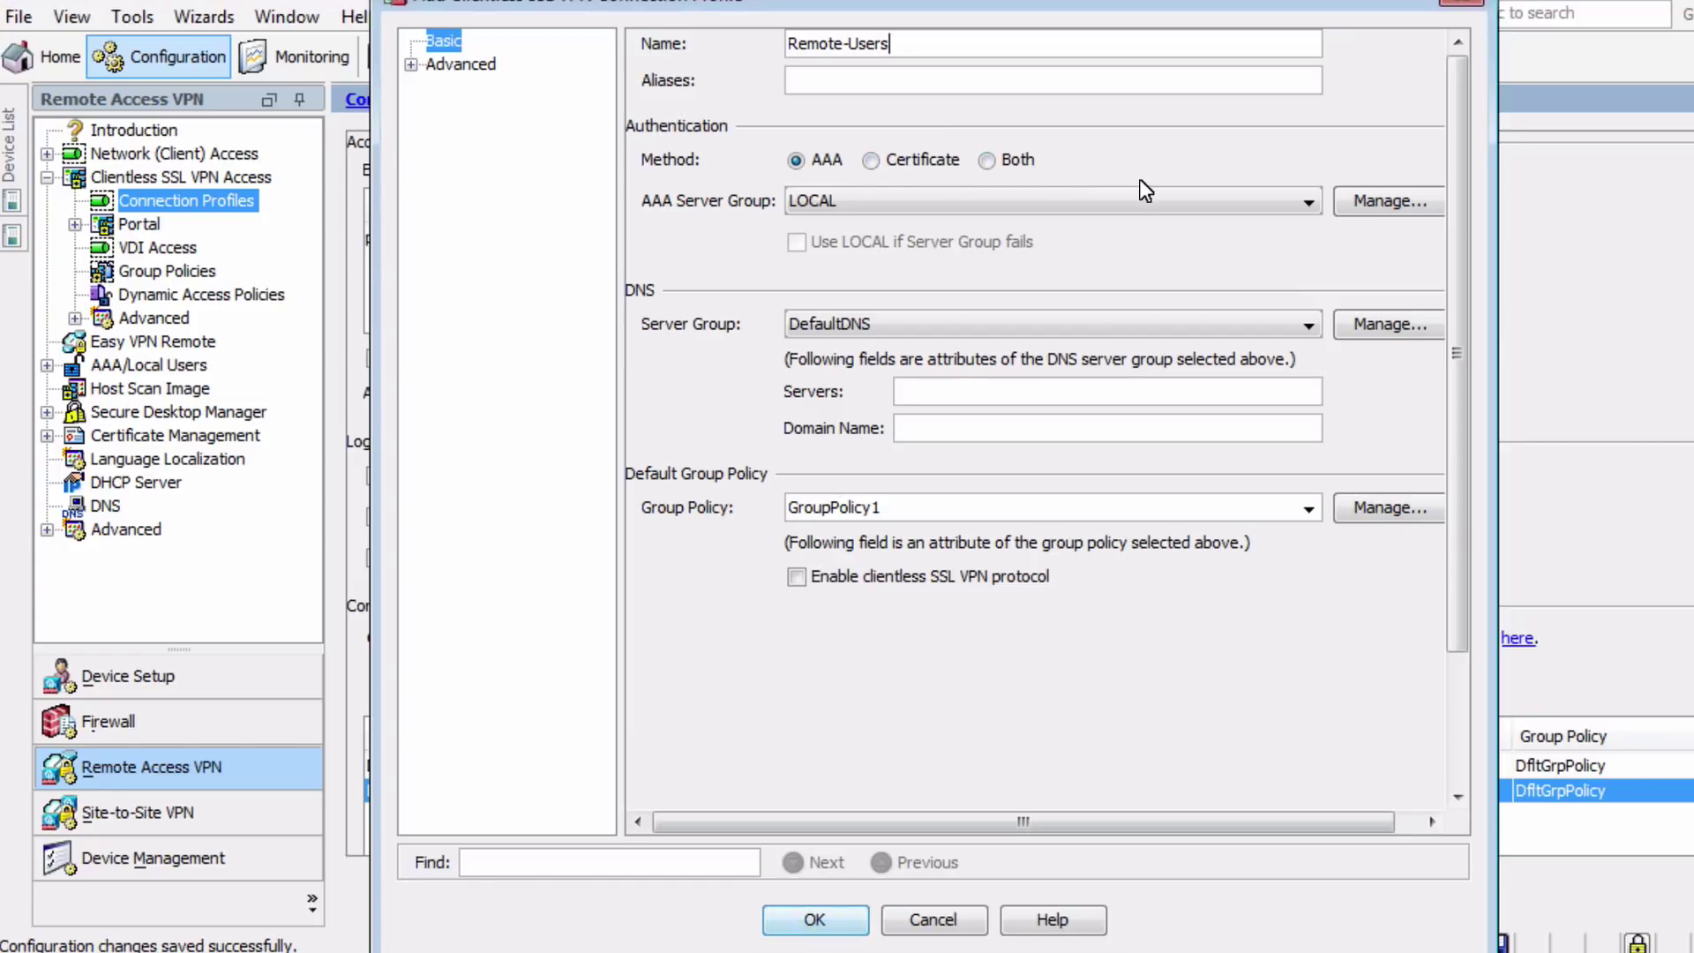
pyautogui.click(1151, 199)
pyautogui.click(1151, 200)
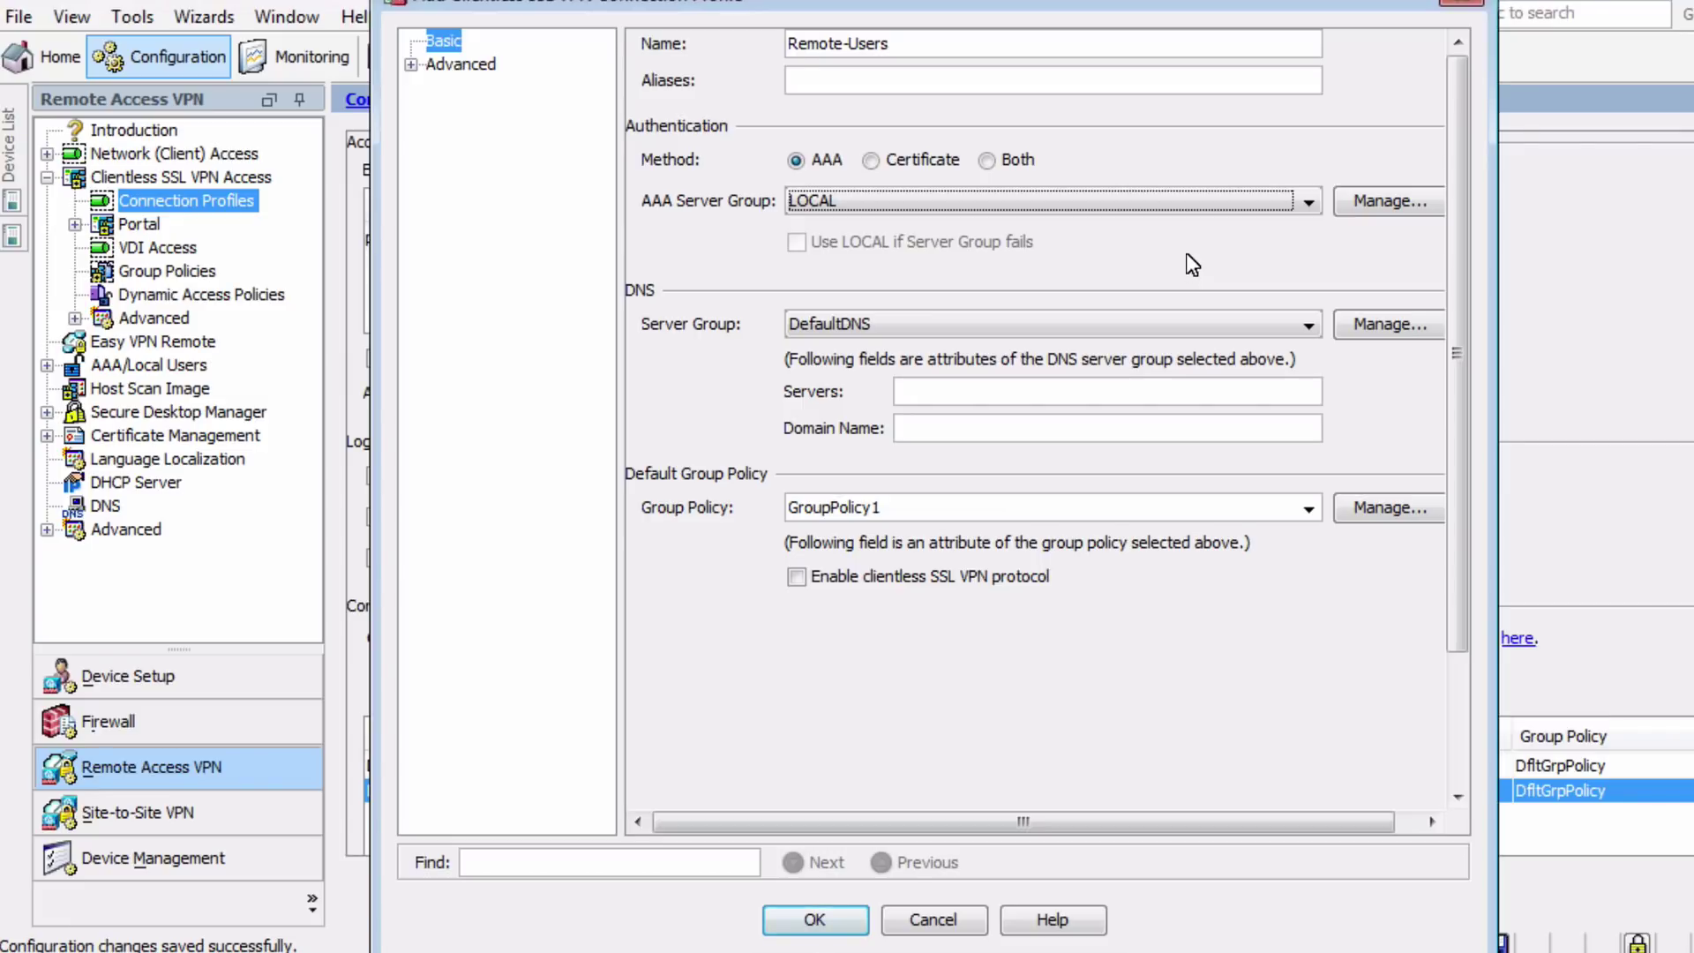
# Inspect AAA server group management and close it without adding a group
pyautogui.click(1393, 192)
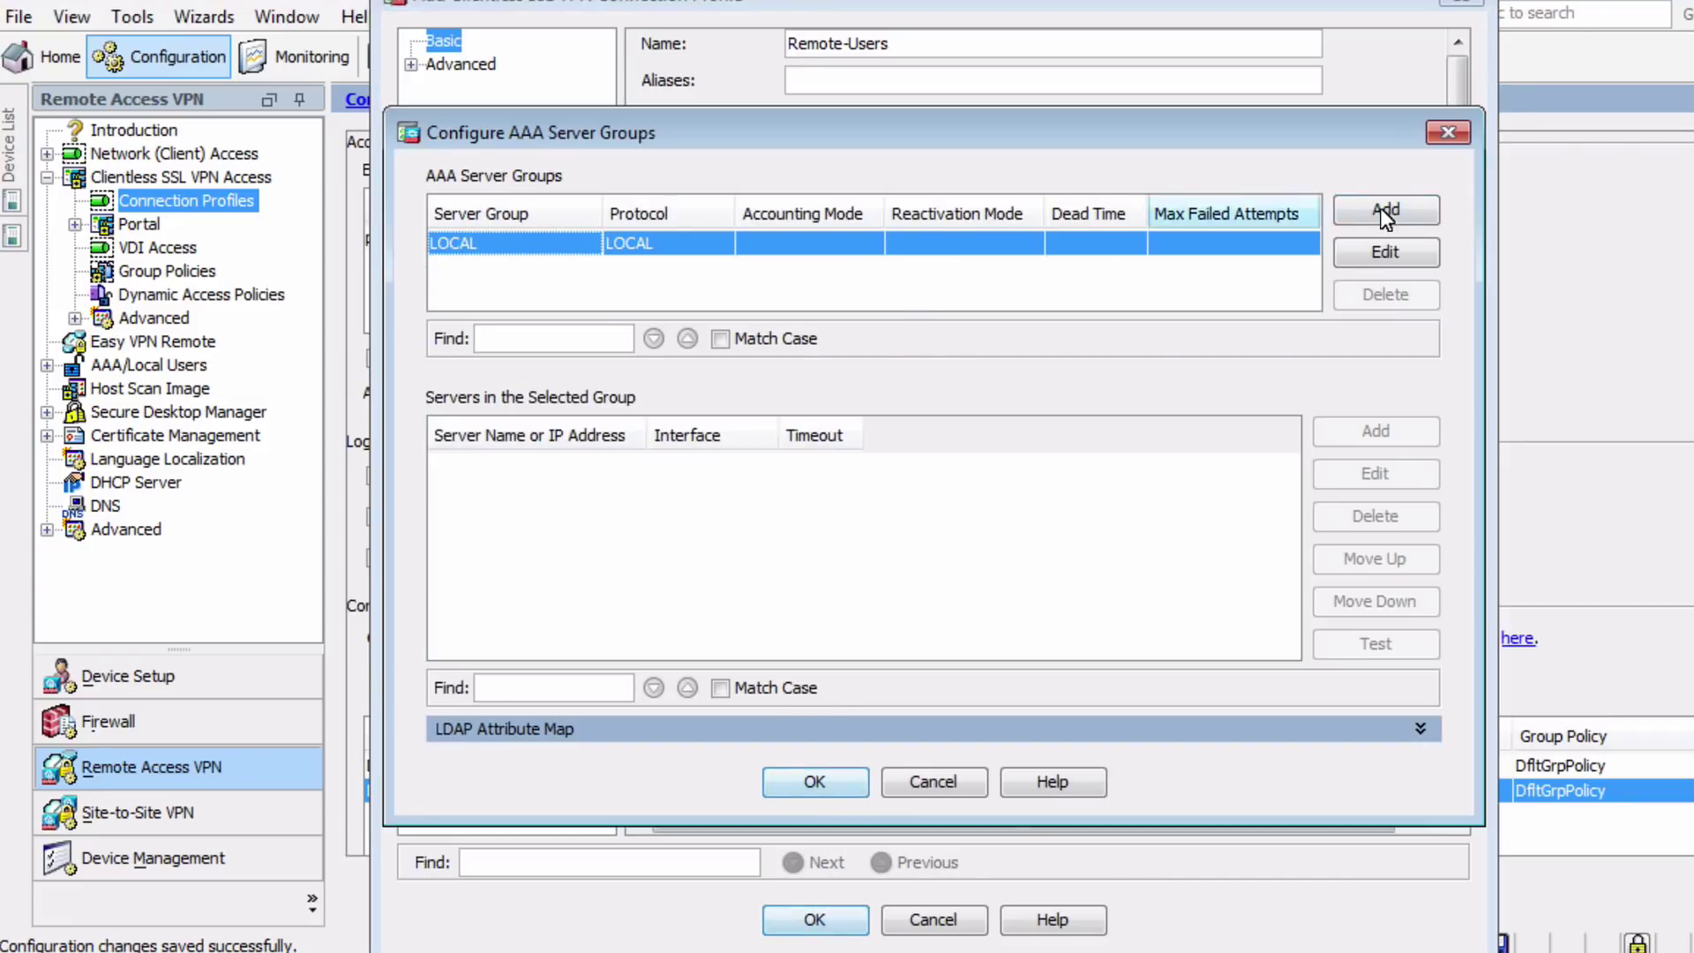
pyautogui.click(1384, 204)
pyautogui.click(956, 316)
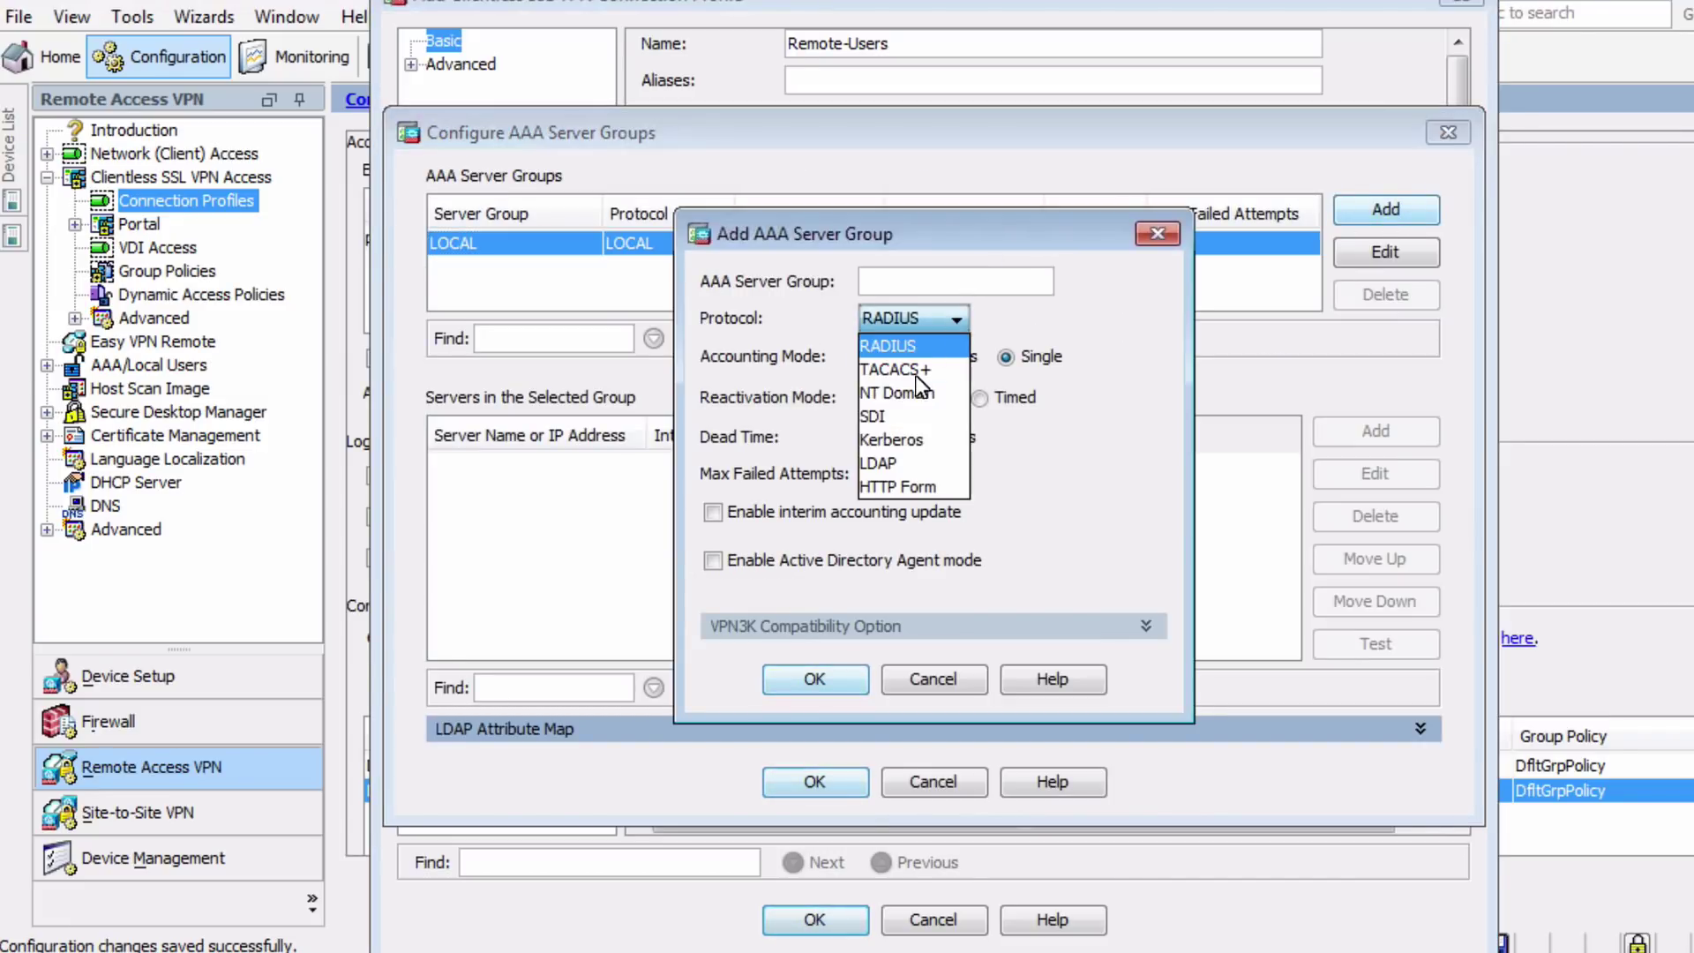
pyautogui.click(934, 685)
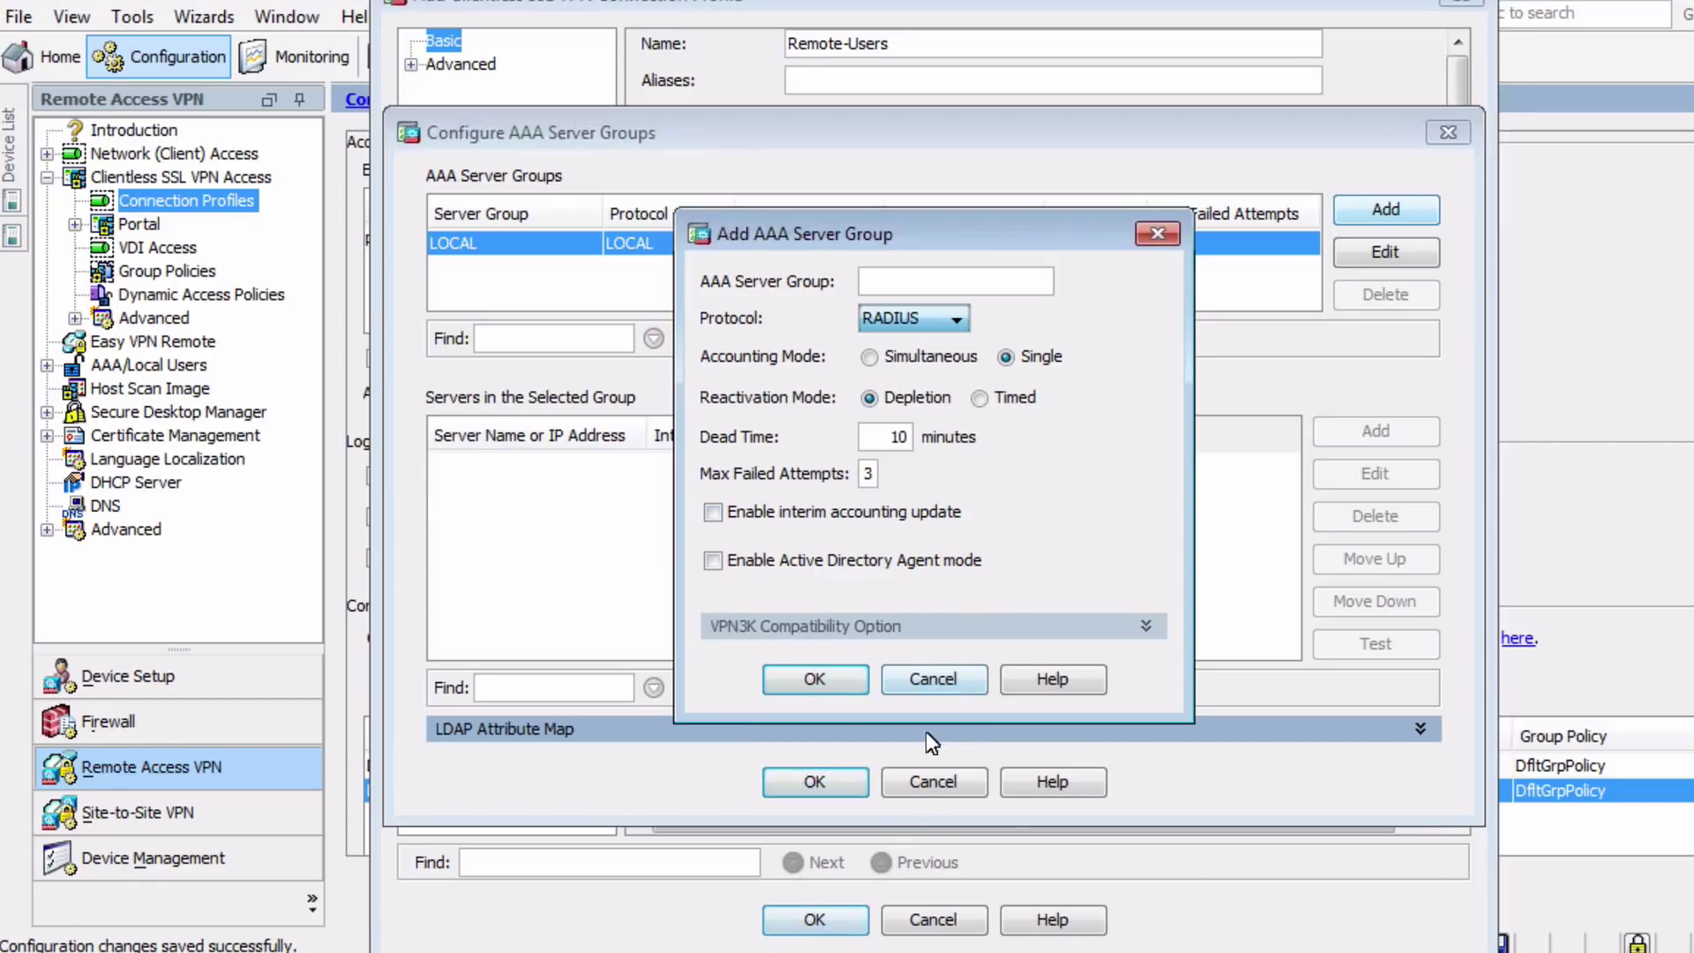
pyautogui.click(933, 686)
pyautogui.click(933, 781)
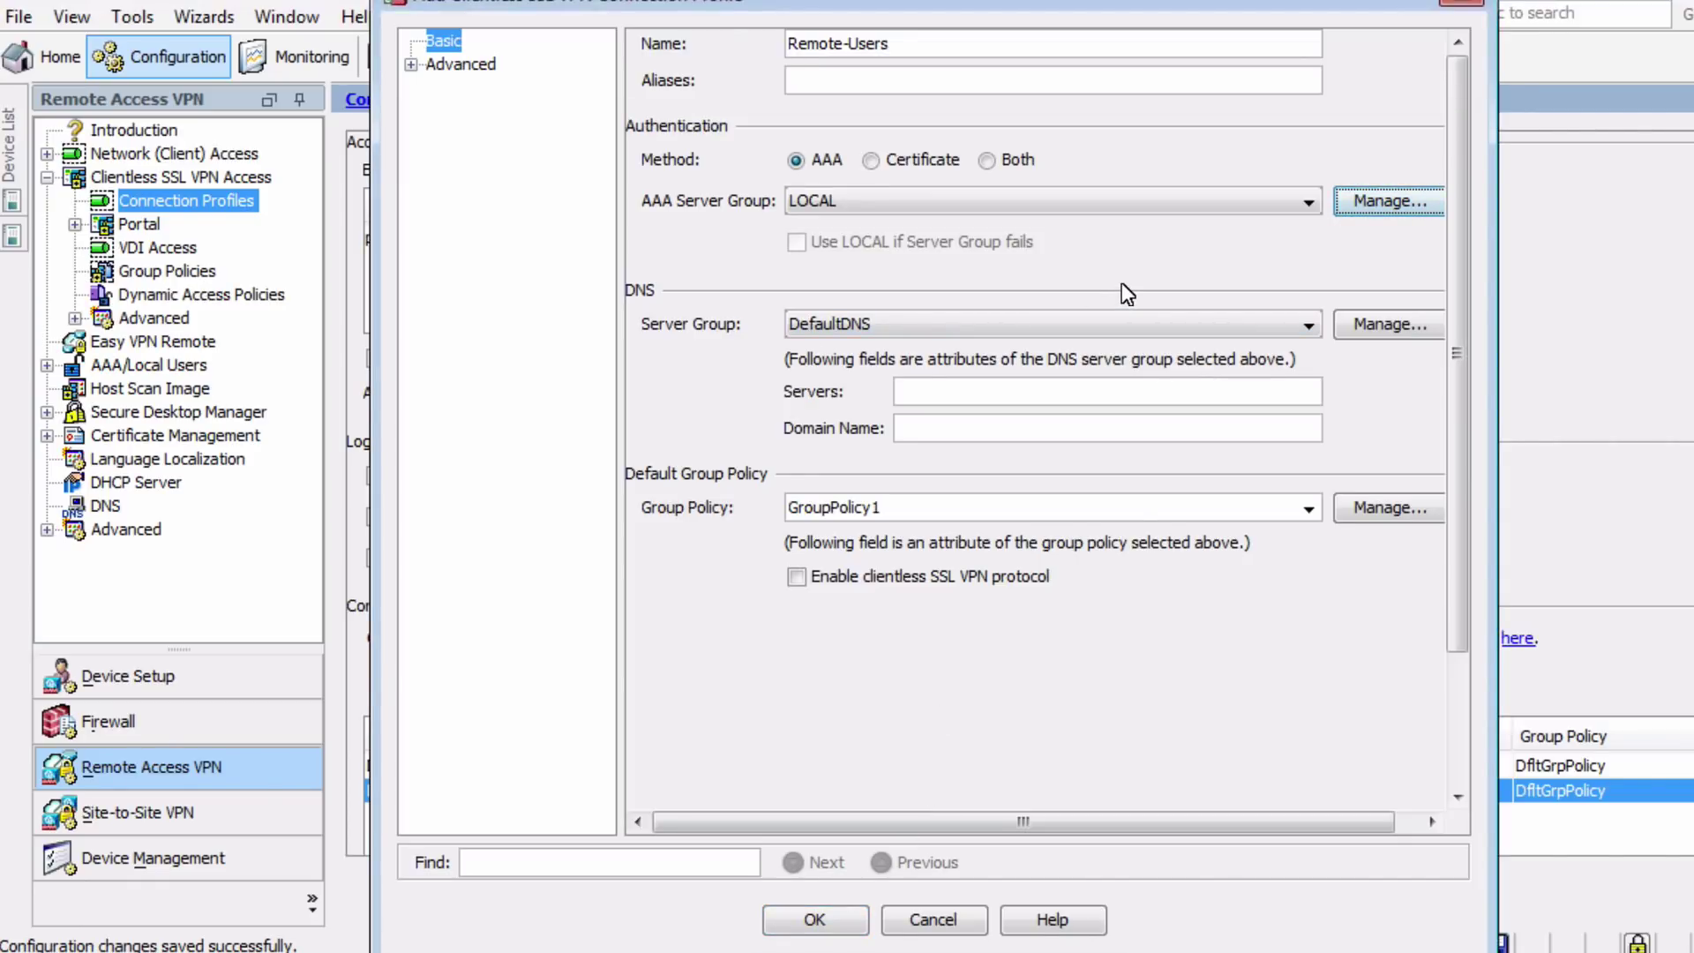
# Assign the Remote-Users group policy to the profile
pyautogui.click(1102, 392)
pyautogui.click(1309, 509)
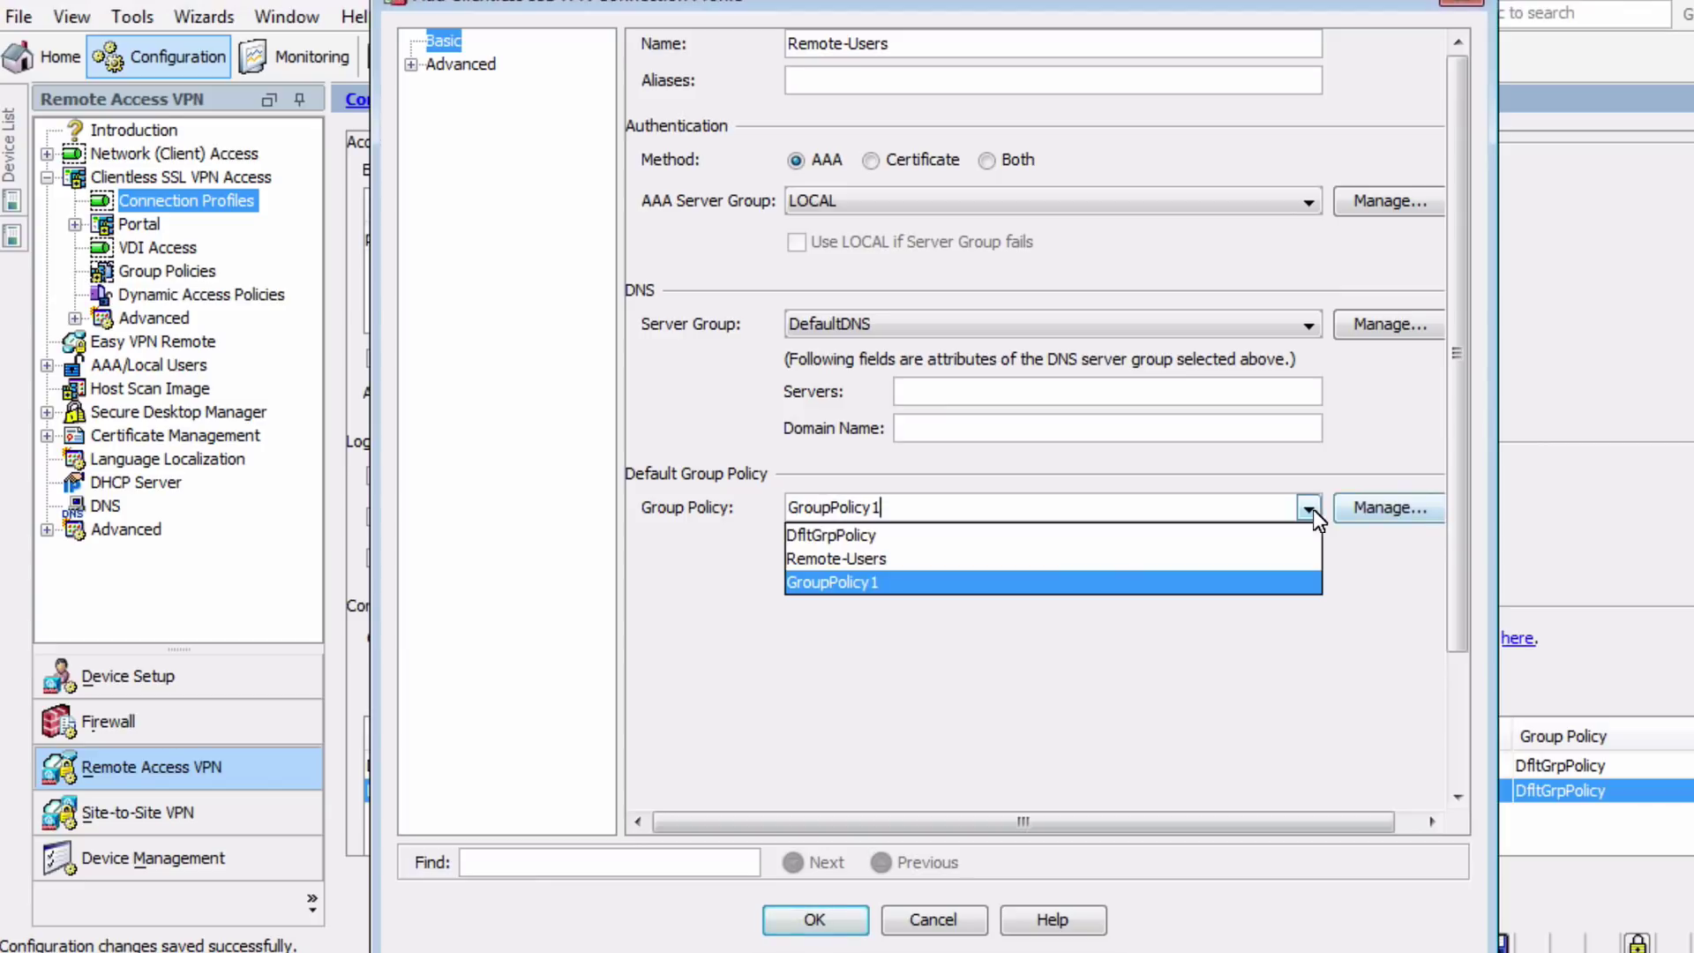
pyautogui.click(1063, 560)
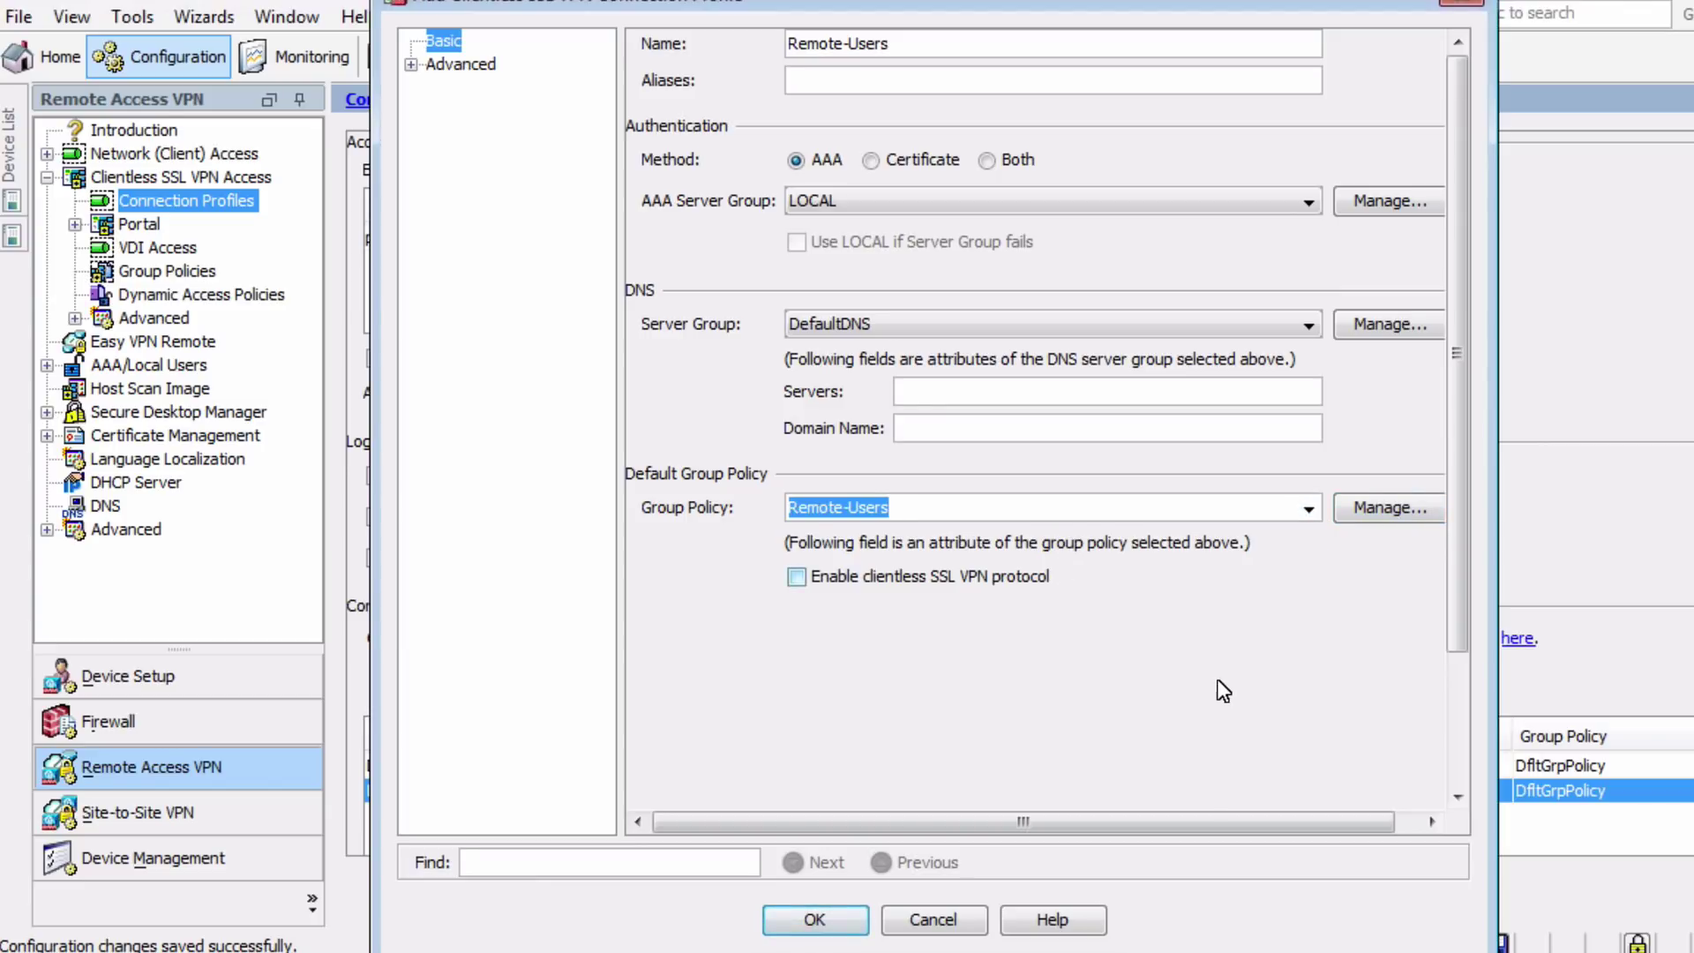
# Open the profile's advanced Clientless SSL VPN settings, accepting the no-DNS-server warning
pyautogui.click(411, 65)
pyautogui.click(497, 91)
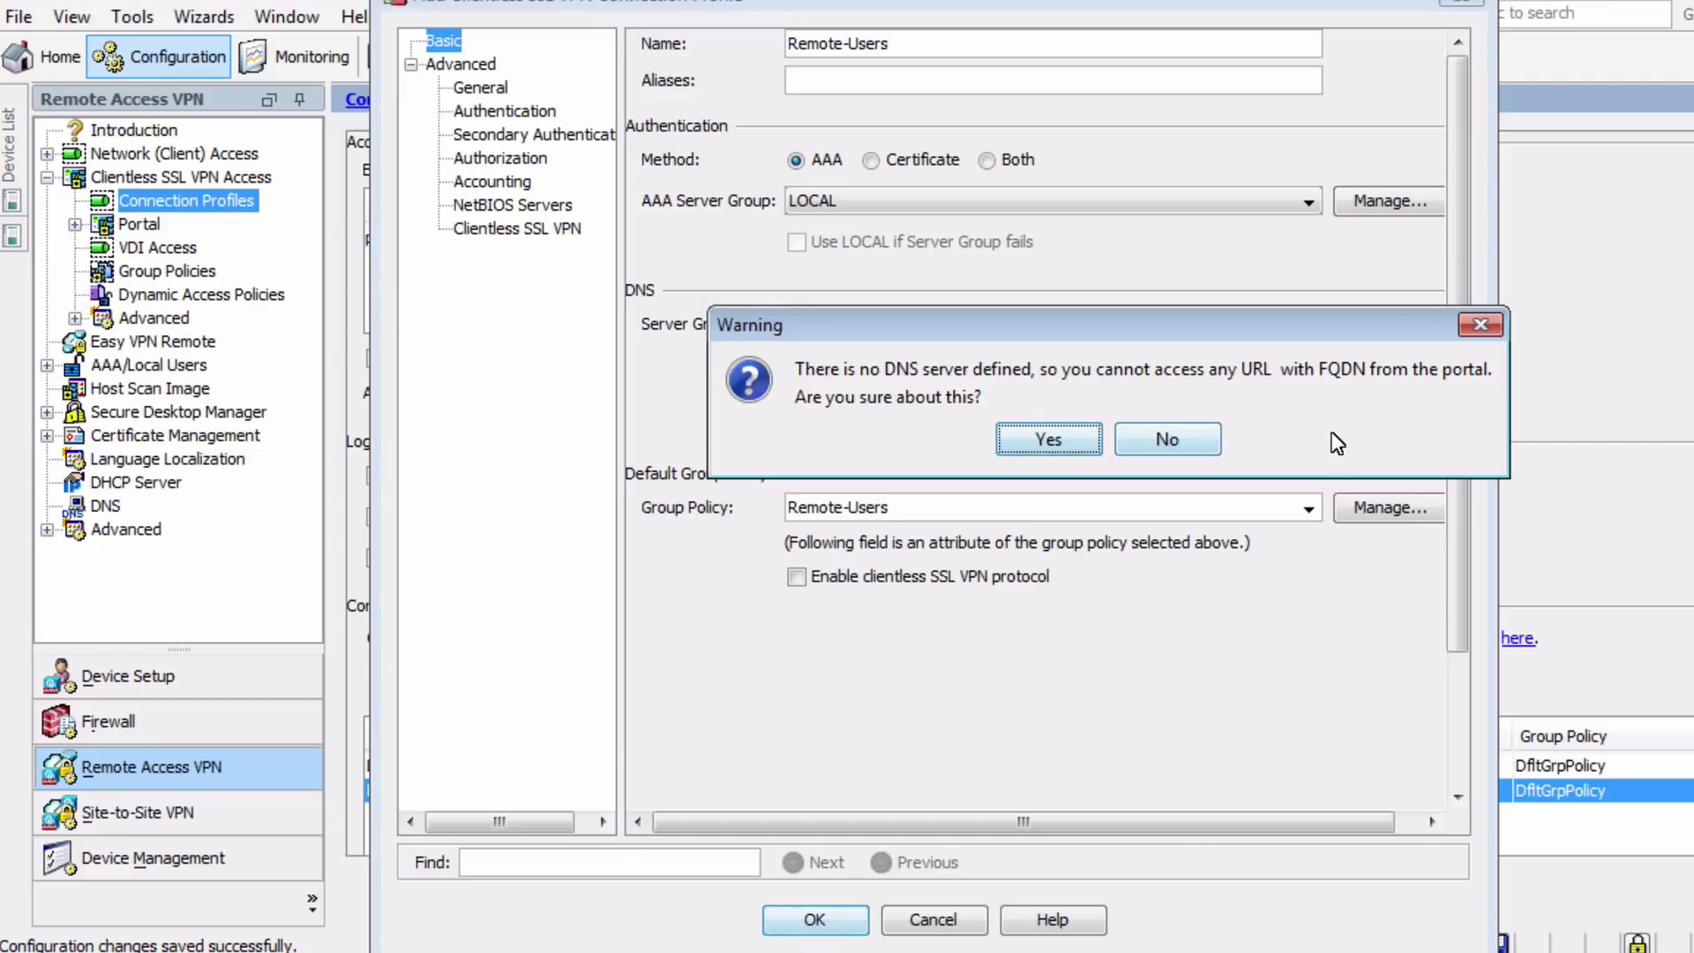
pyautogui.click(1041, 427)
pyautogui.click(486, 230)
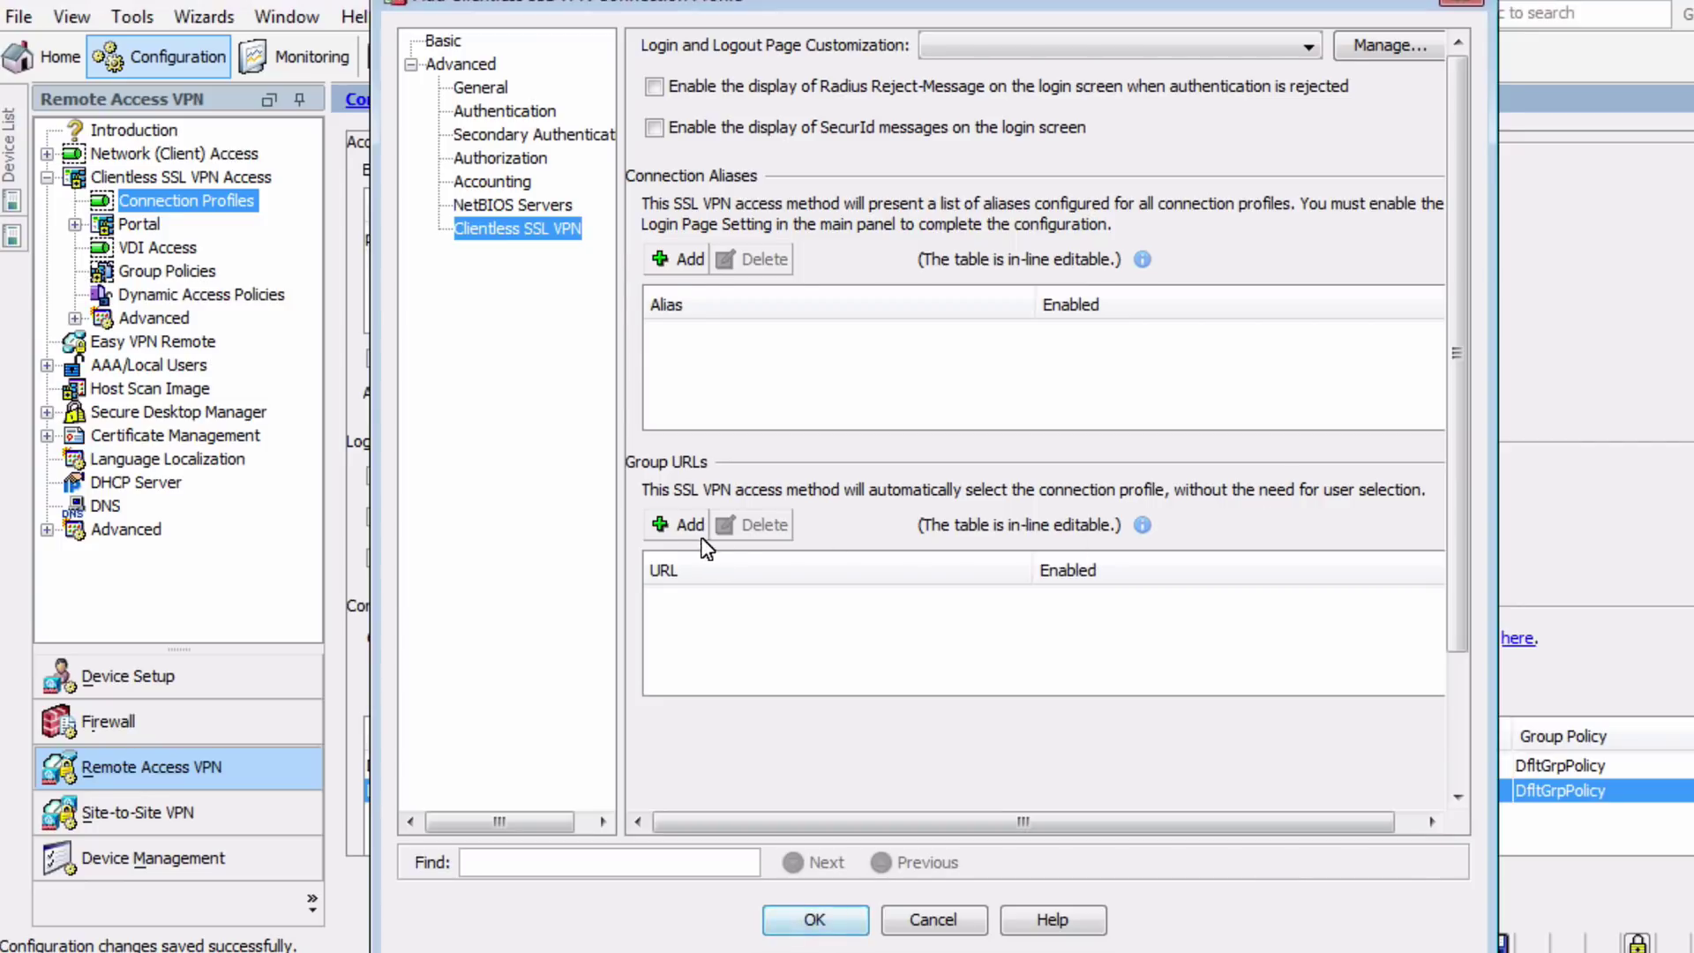
pyautogui.click(682, 526)
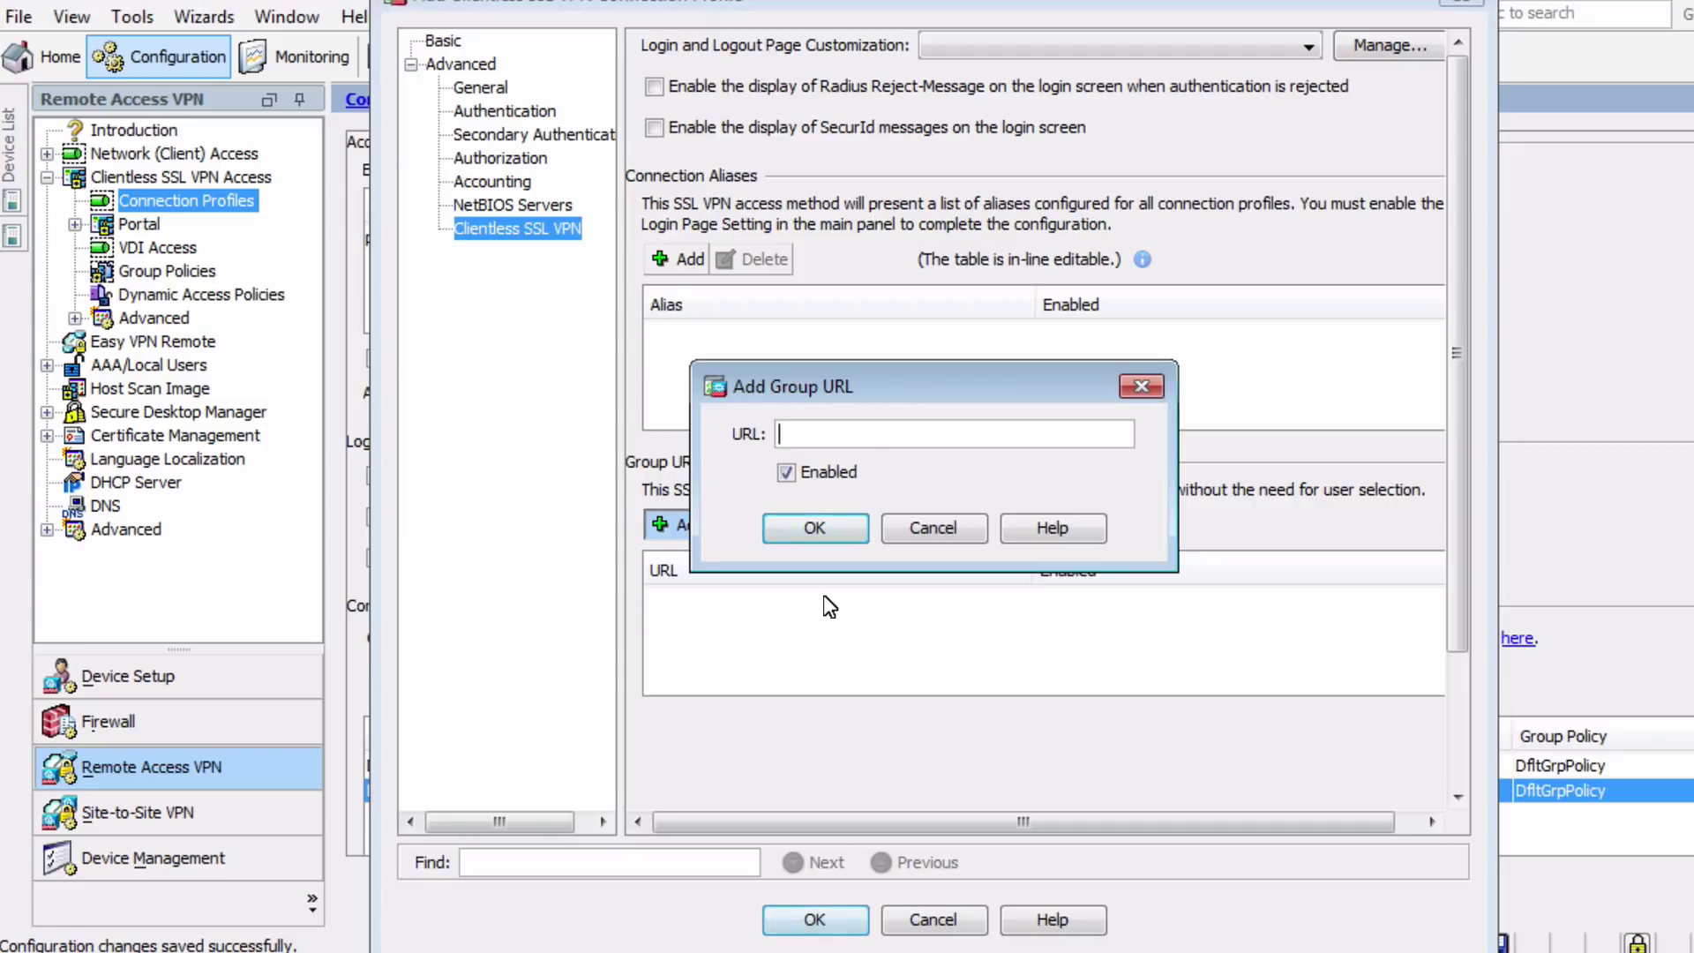
pyautogui.write('https://10.1.1.10')
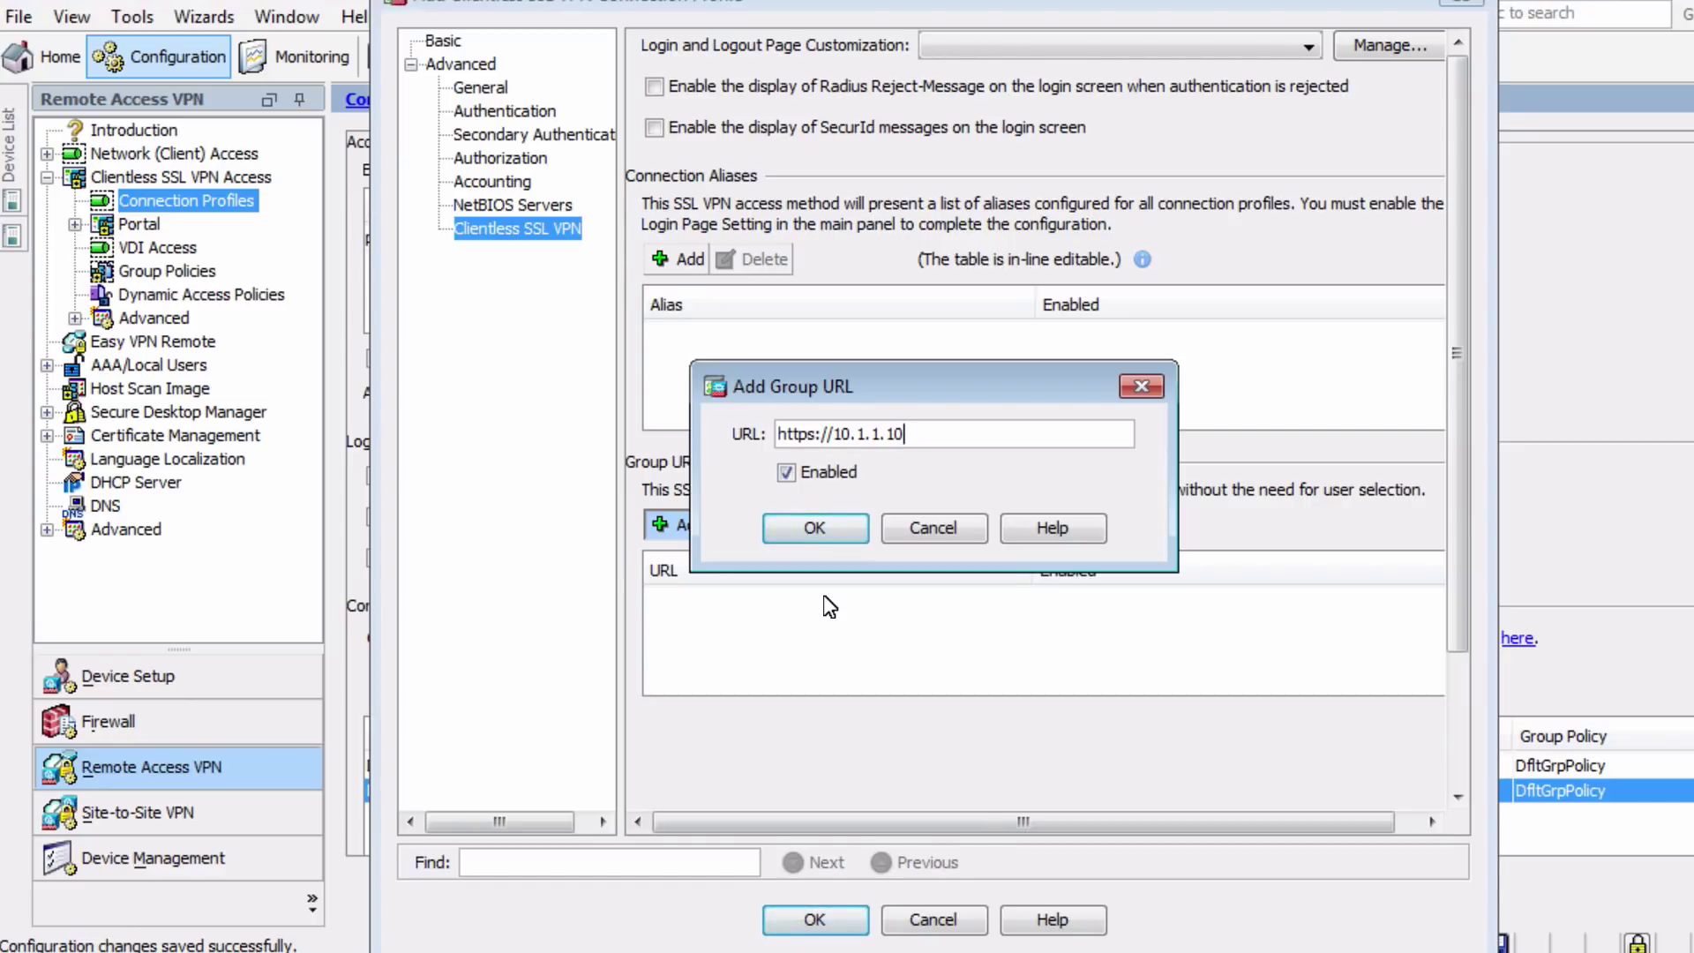
pyautogui.write('/remote-users')
pyautogui.click(840, 522)
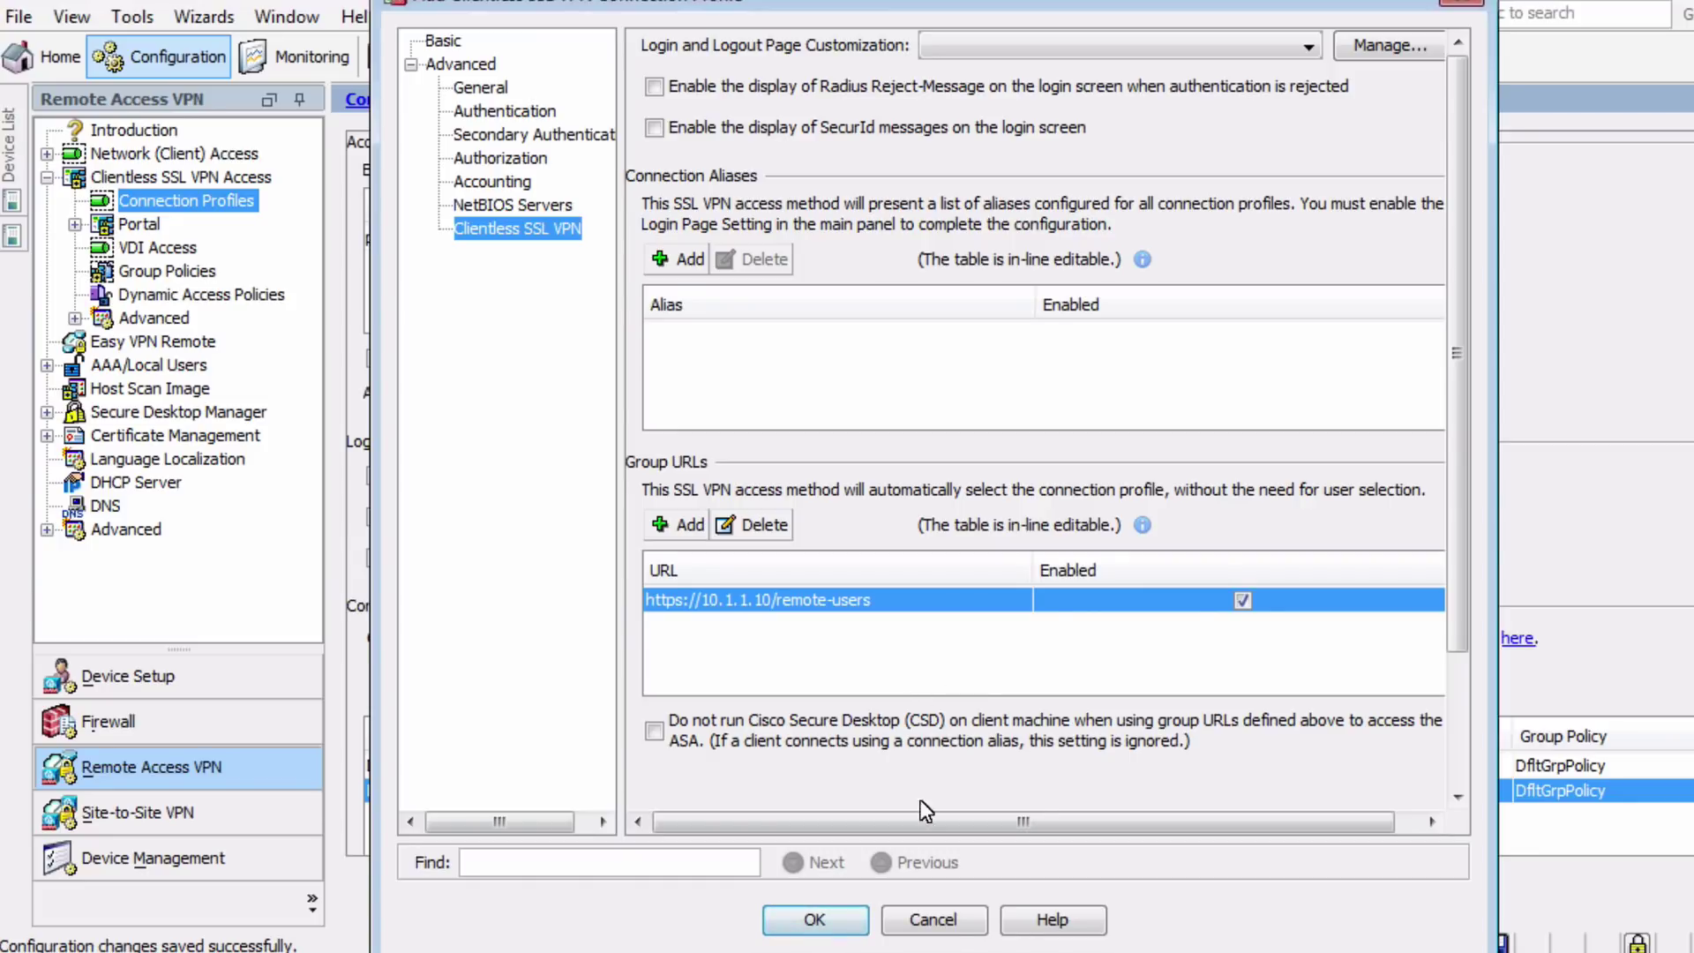
pyautogui.click(849, 920)
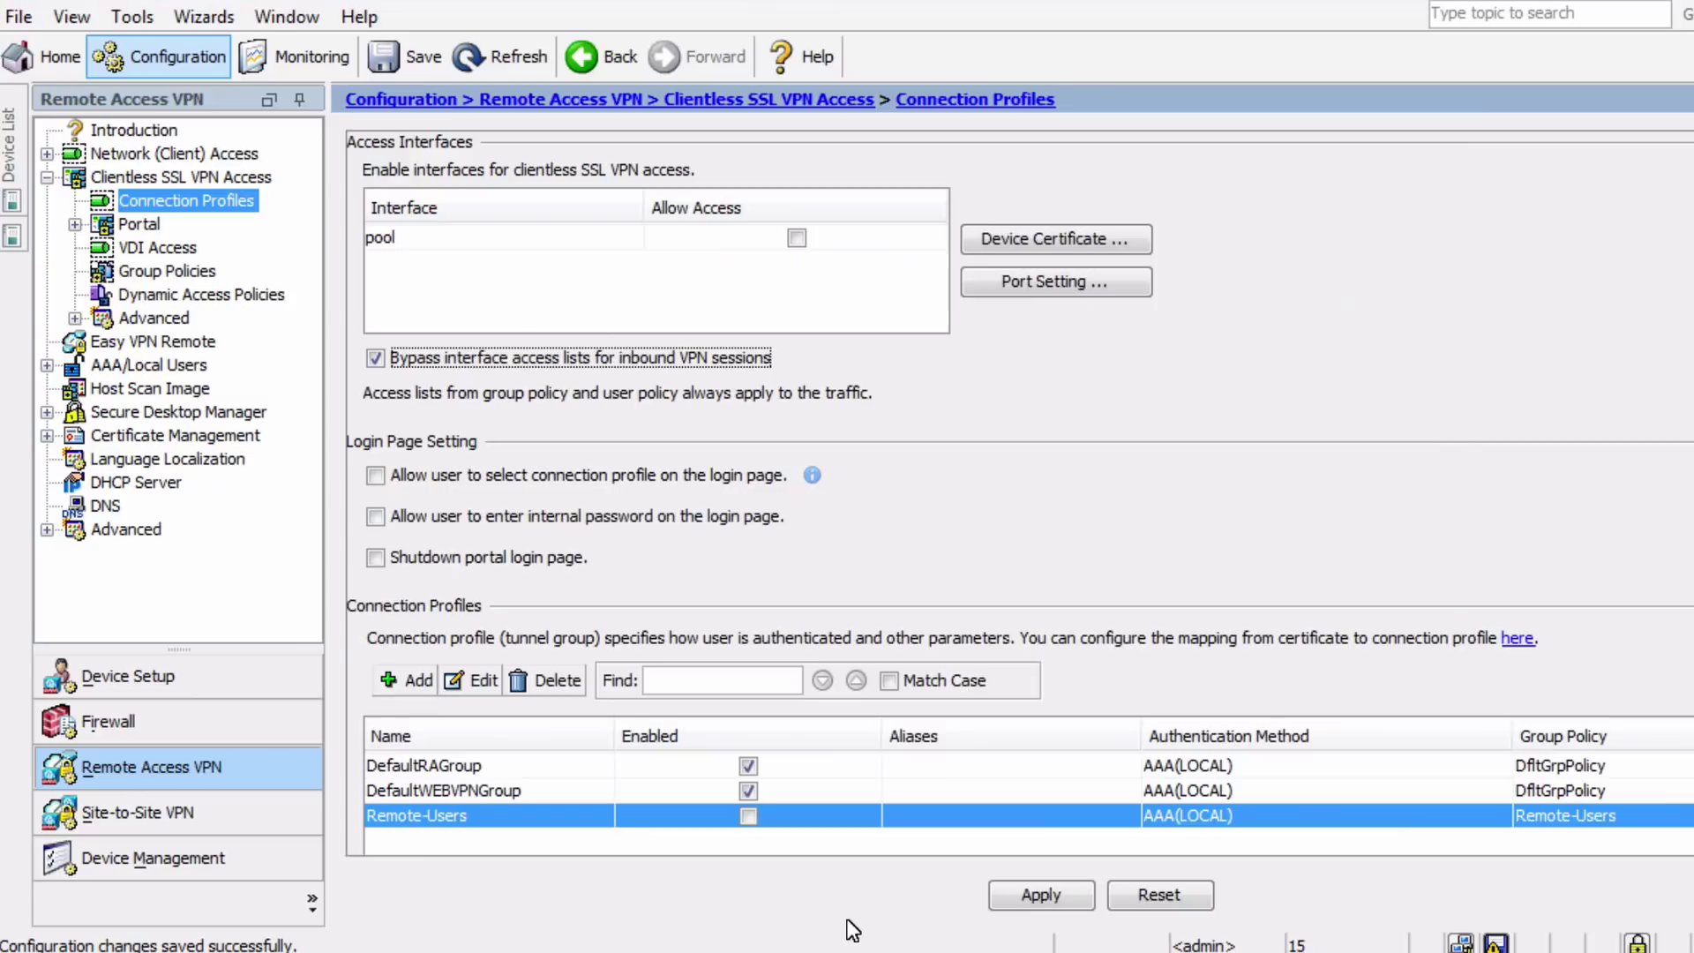
pyautogui.click(1043, 895)
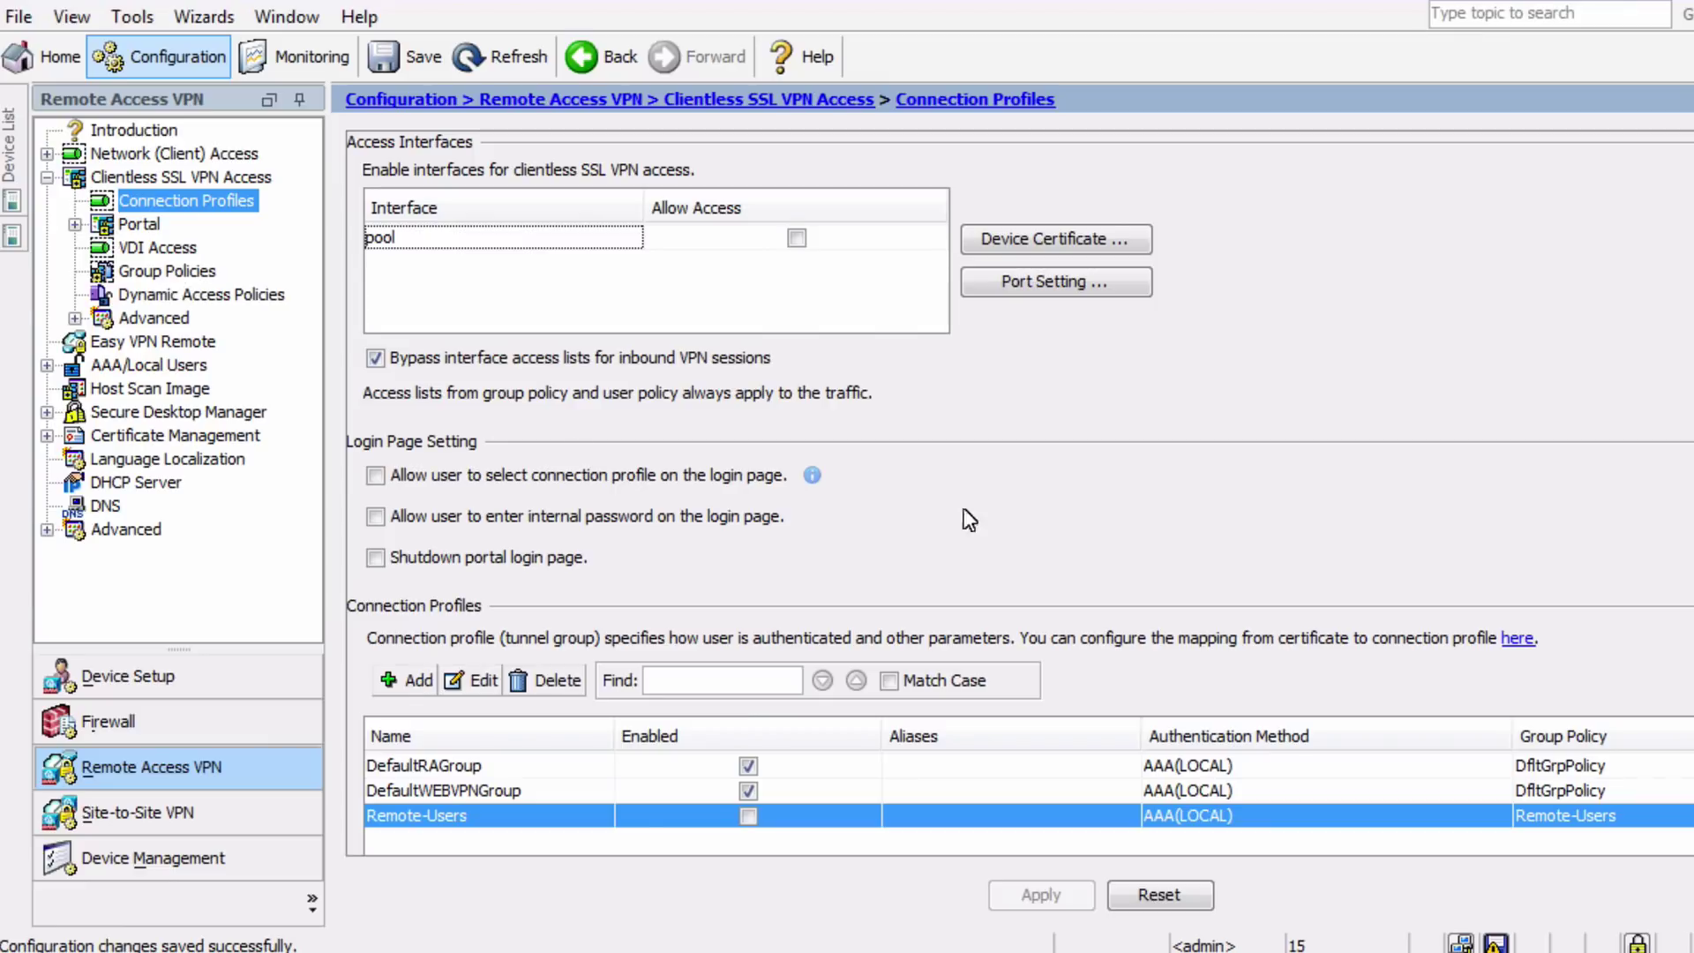
# Add a local user with username and password, denying ASDM, SSH, Telnet and console access
pyautogui.click(166, 367)
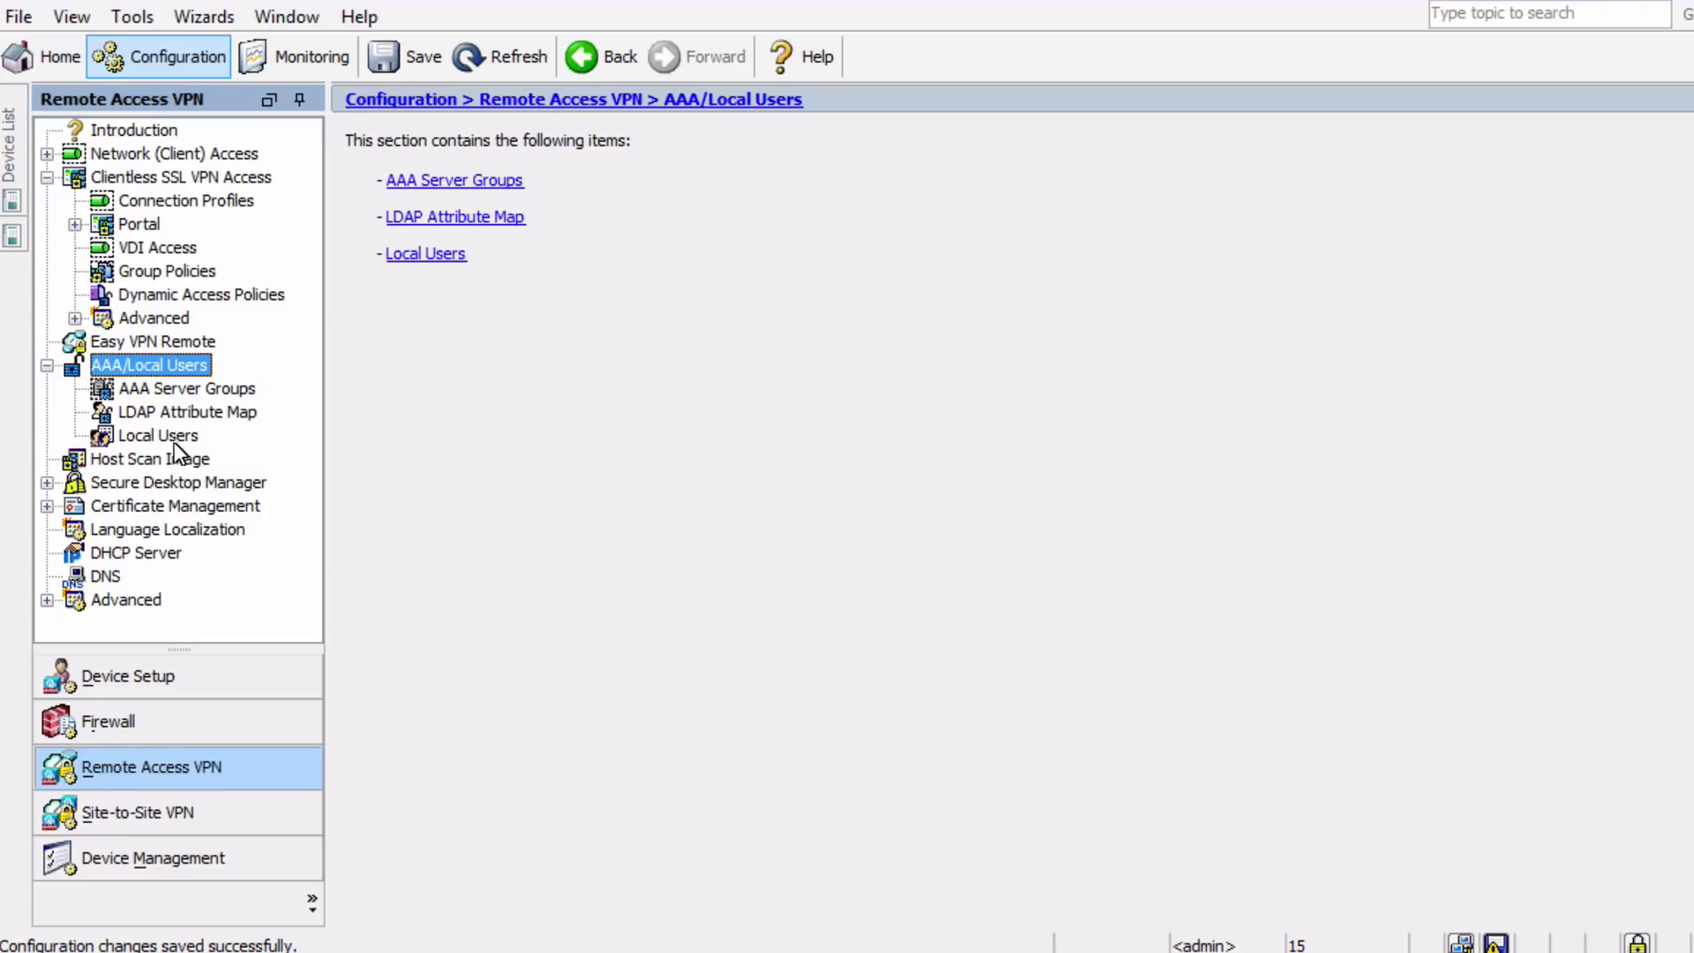
pyautogui.click(159, 437)
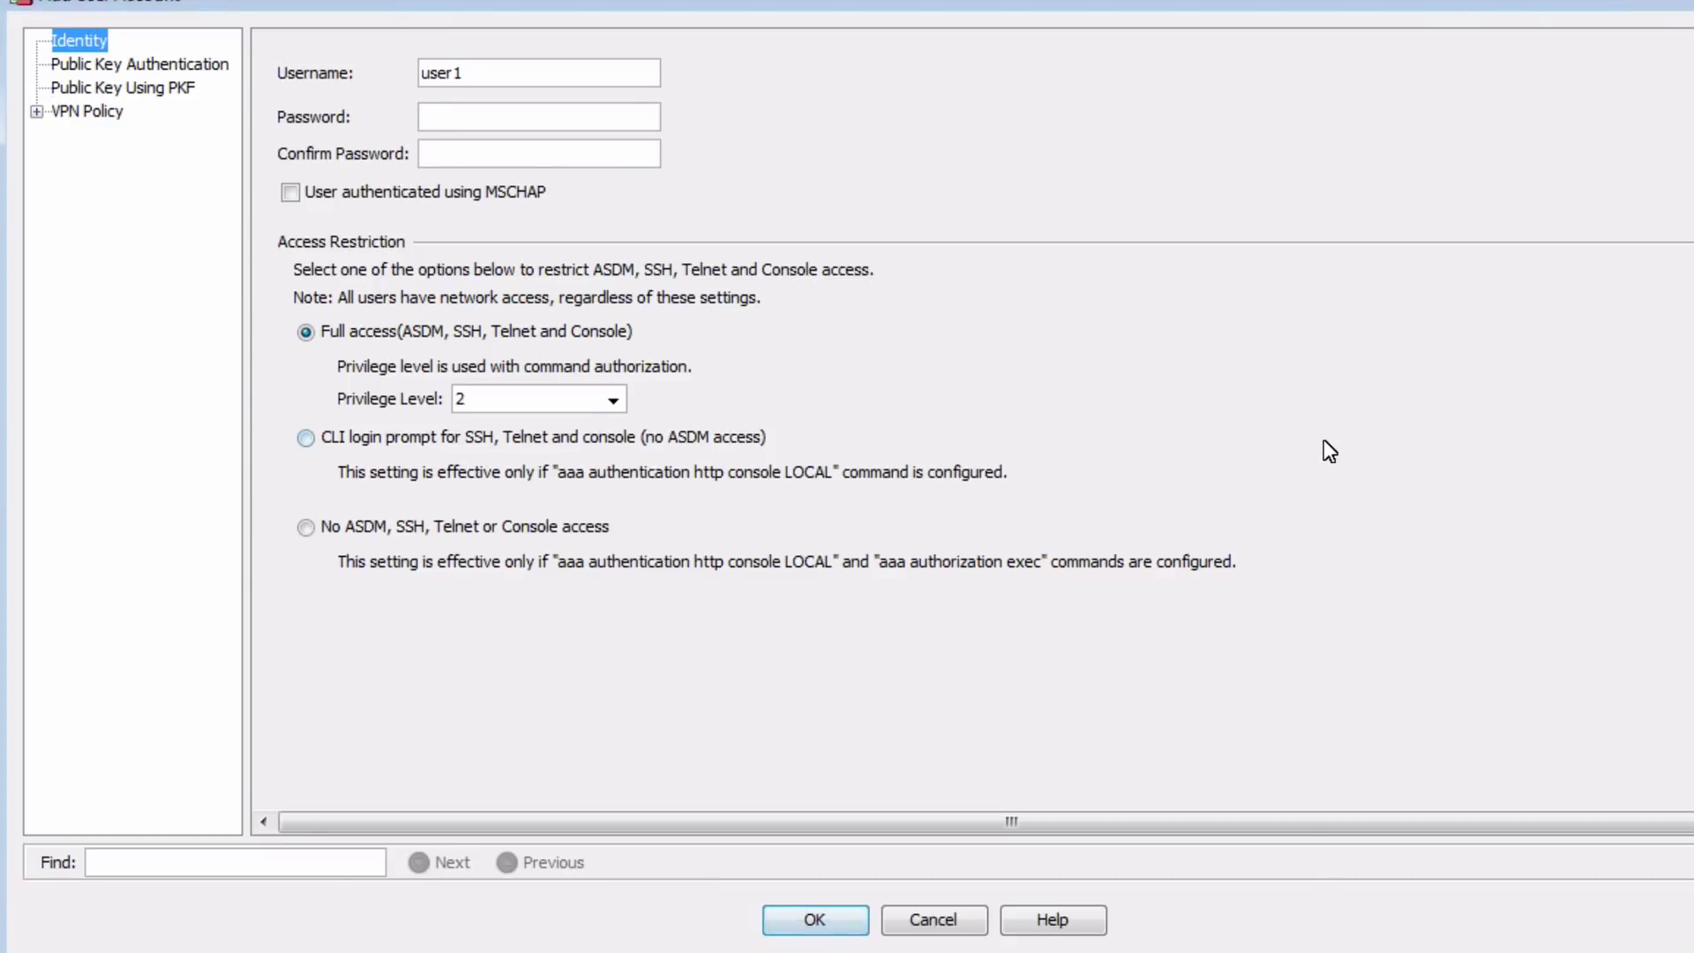
pyautogui.tripleClick(474, 70)
pyautogui.write('charles')
pyautogui.press('Tab')
pyautogui.write('cisco')
pyautogui.press('Tab')
pyautogui.write('cisco')
pyautogui.click(344, 528)
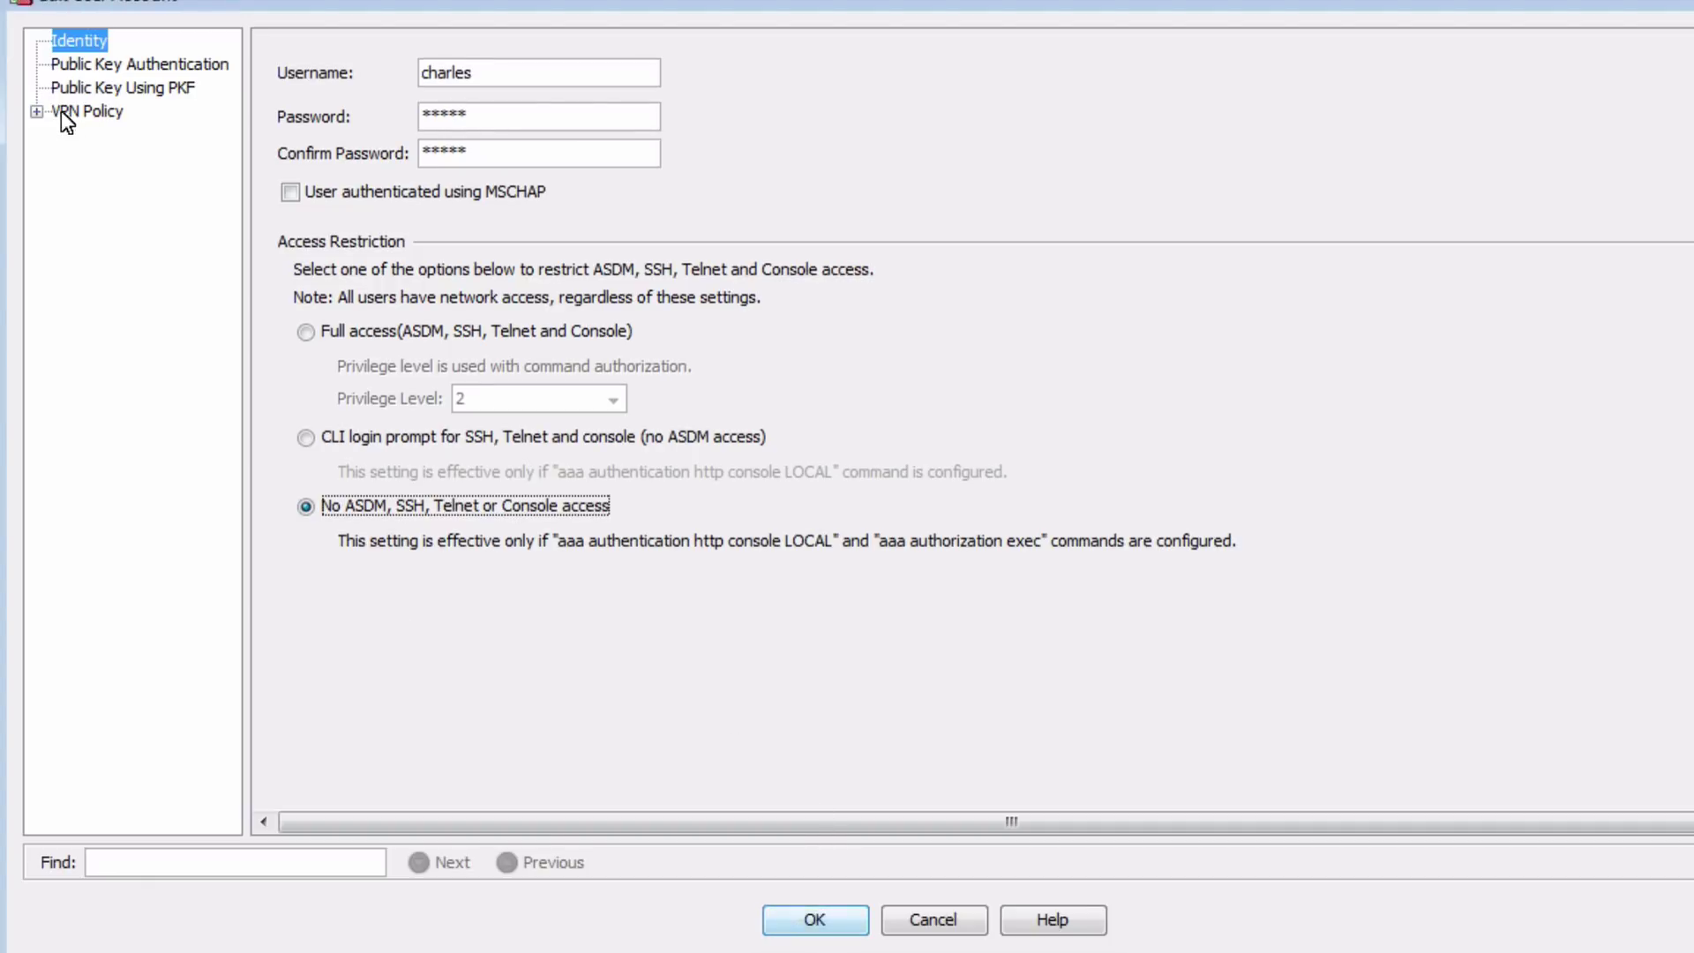
# Review the user's VPN Policy and Clientless SSL VPN settings, leaving everything inherited
pyautogui.click(37, 111)
pyautogui.click(79, 112)
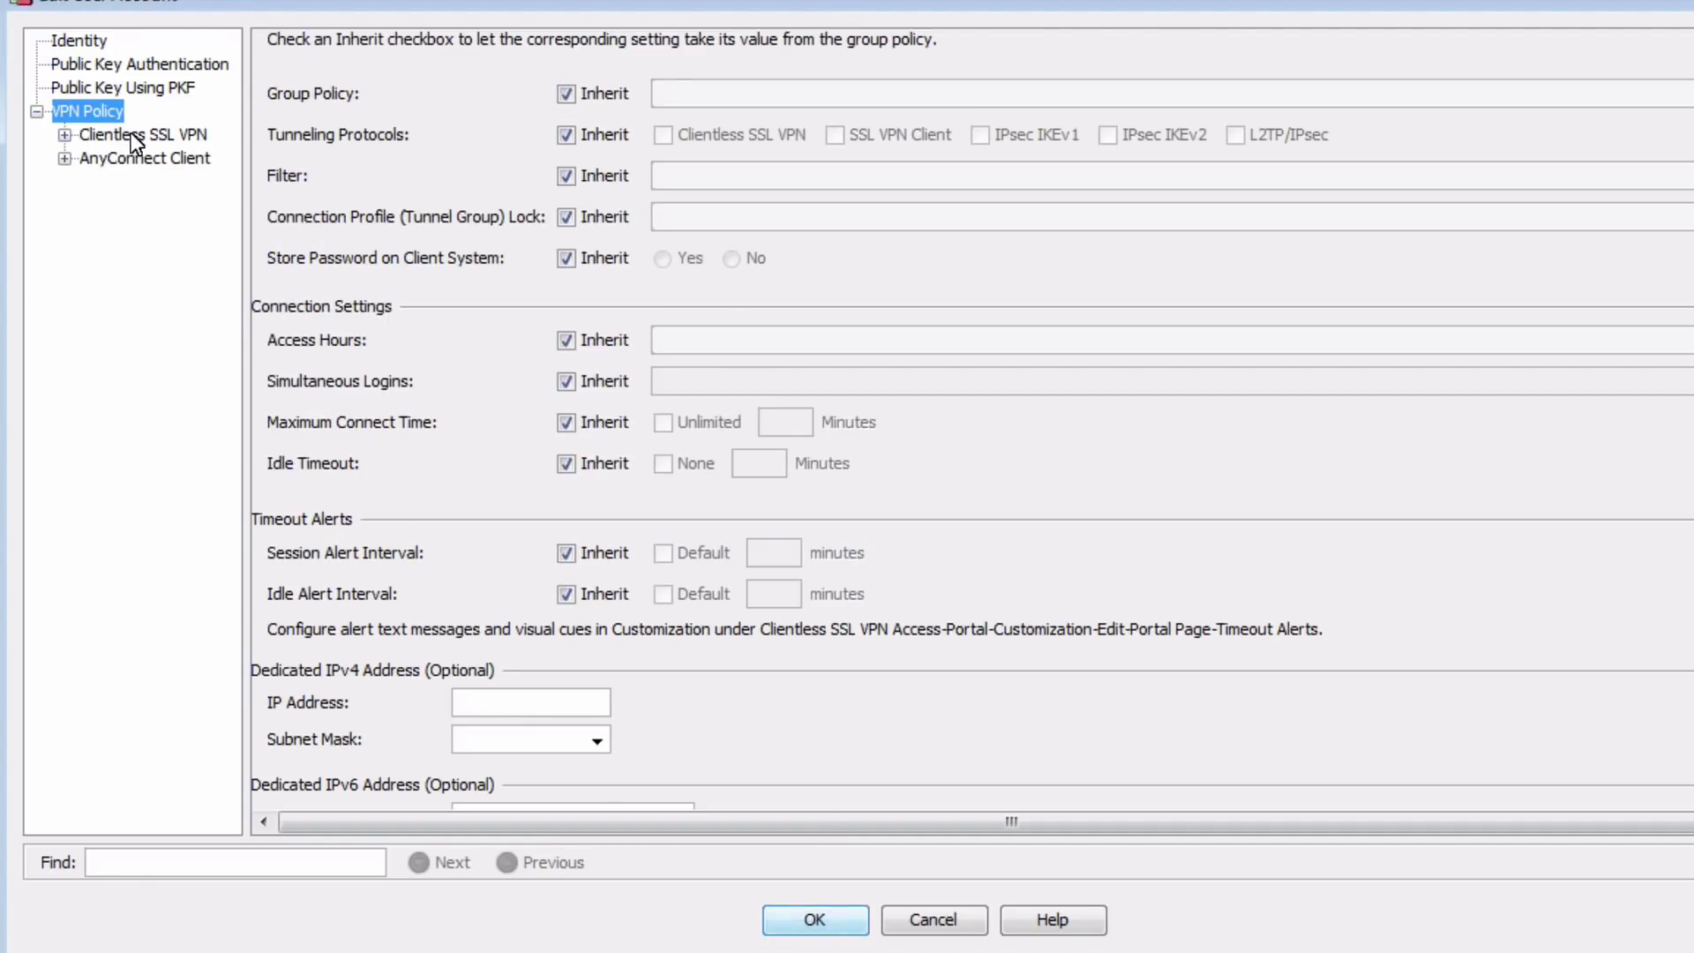
pyautogui.click(134, 135)
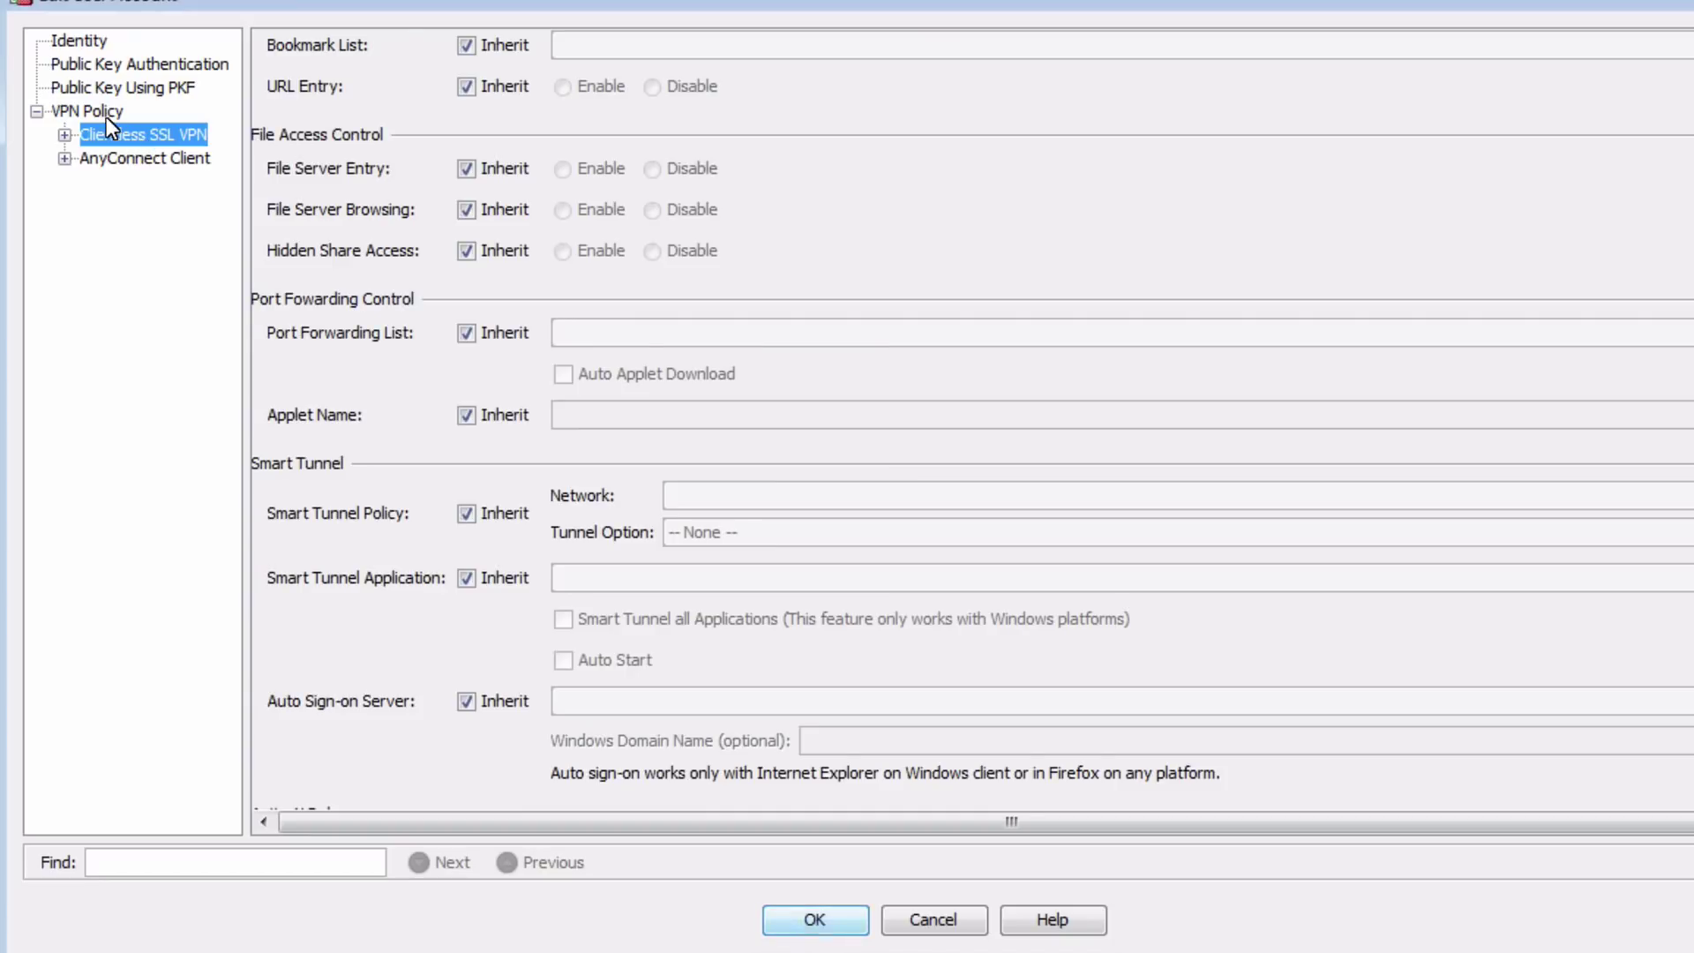
pyautogui.click(97, 111)
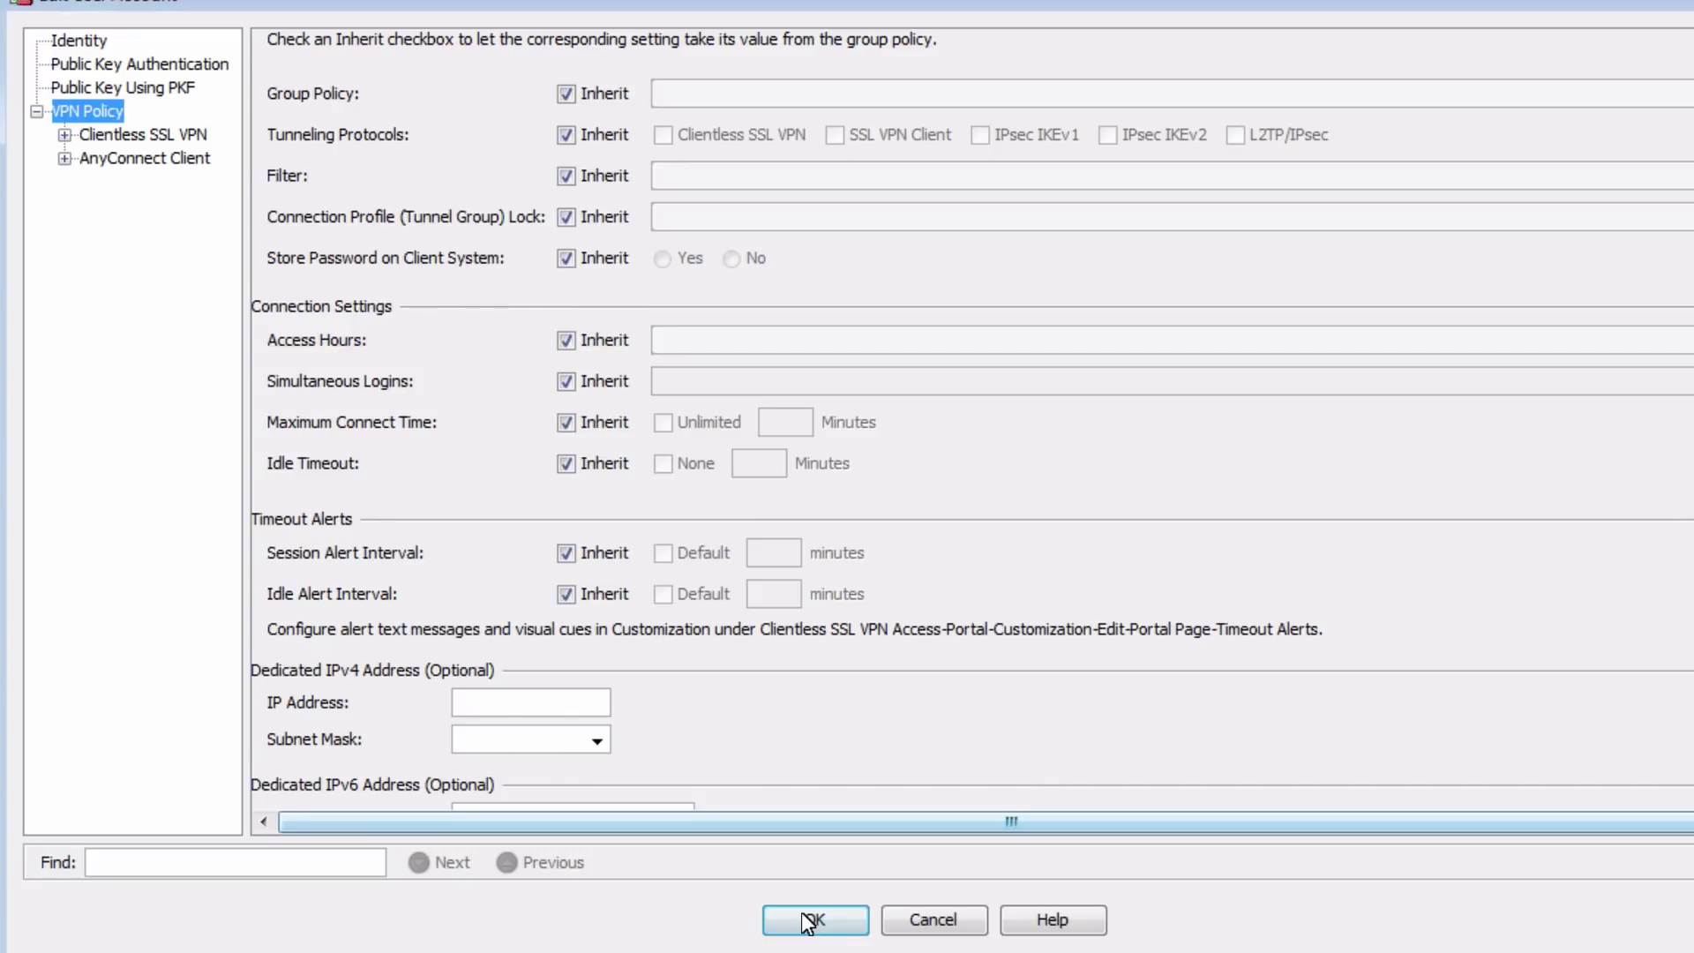
# Save the local user, enable clientless access on pool and the Remote-Users profile, then apply
pyautogui.click(863, 910)
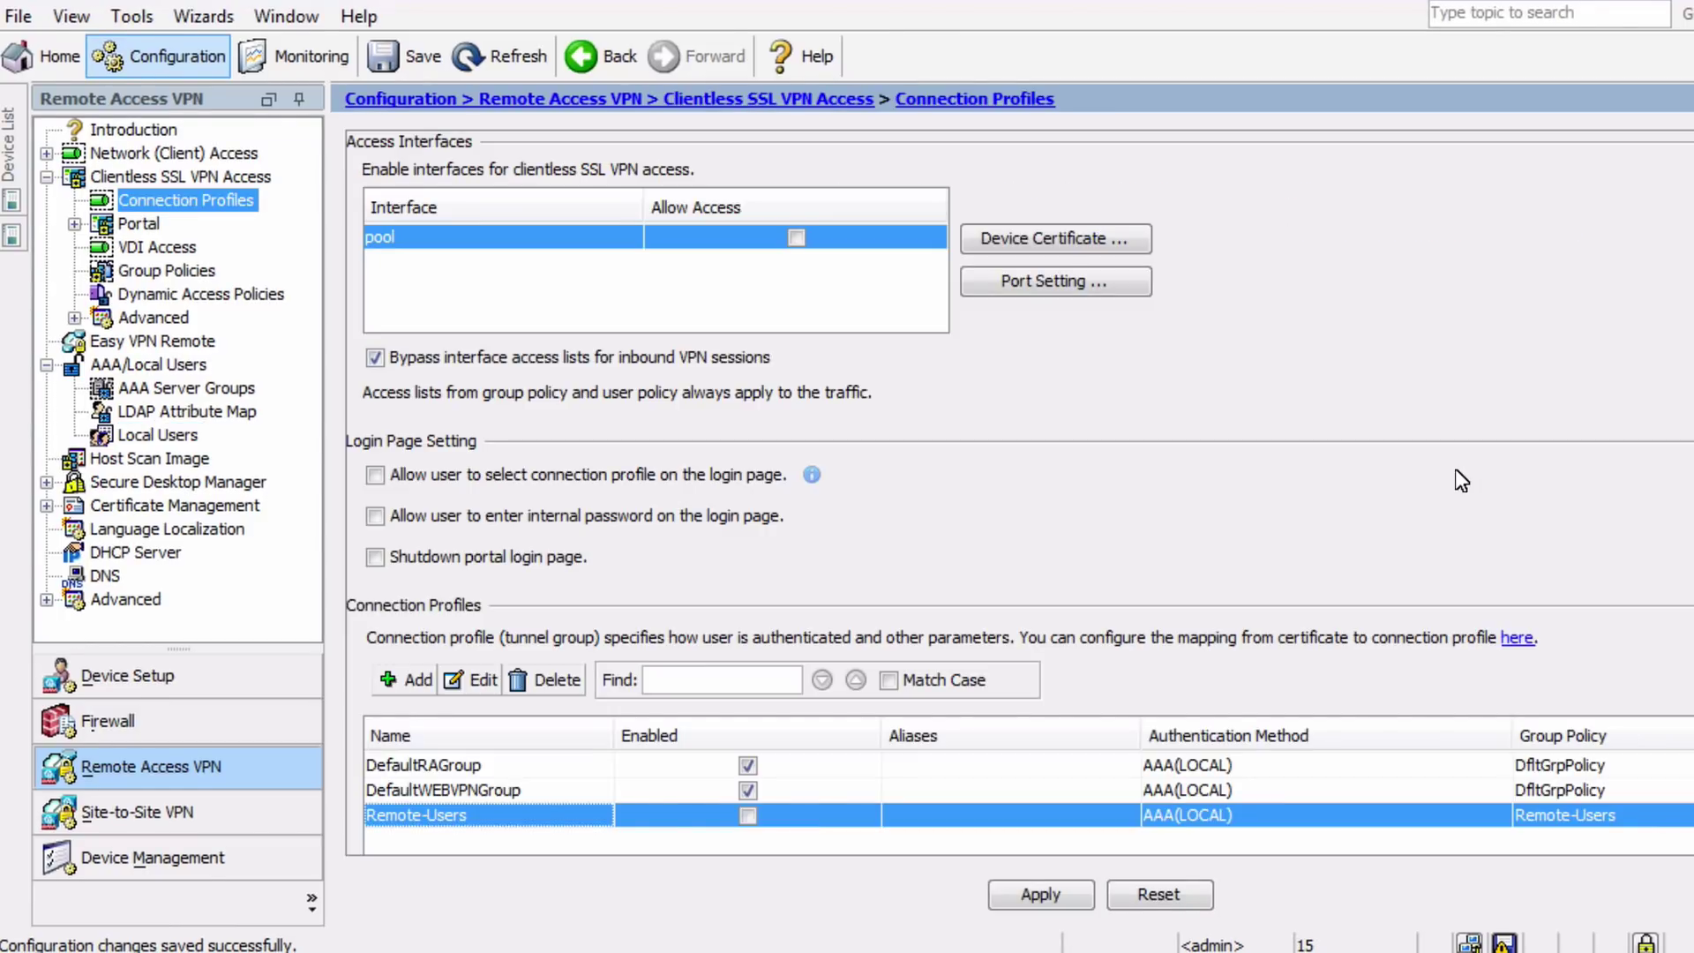
pyautogui.click(795, 236)
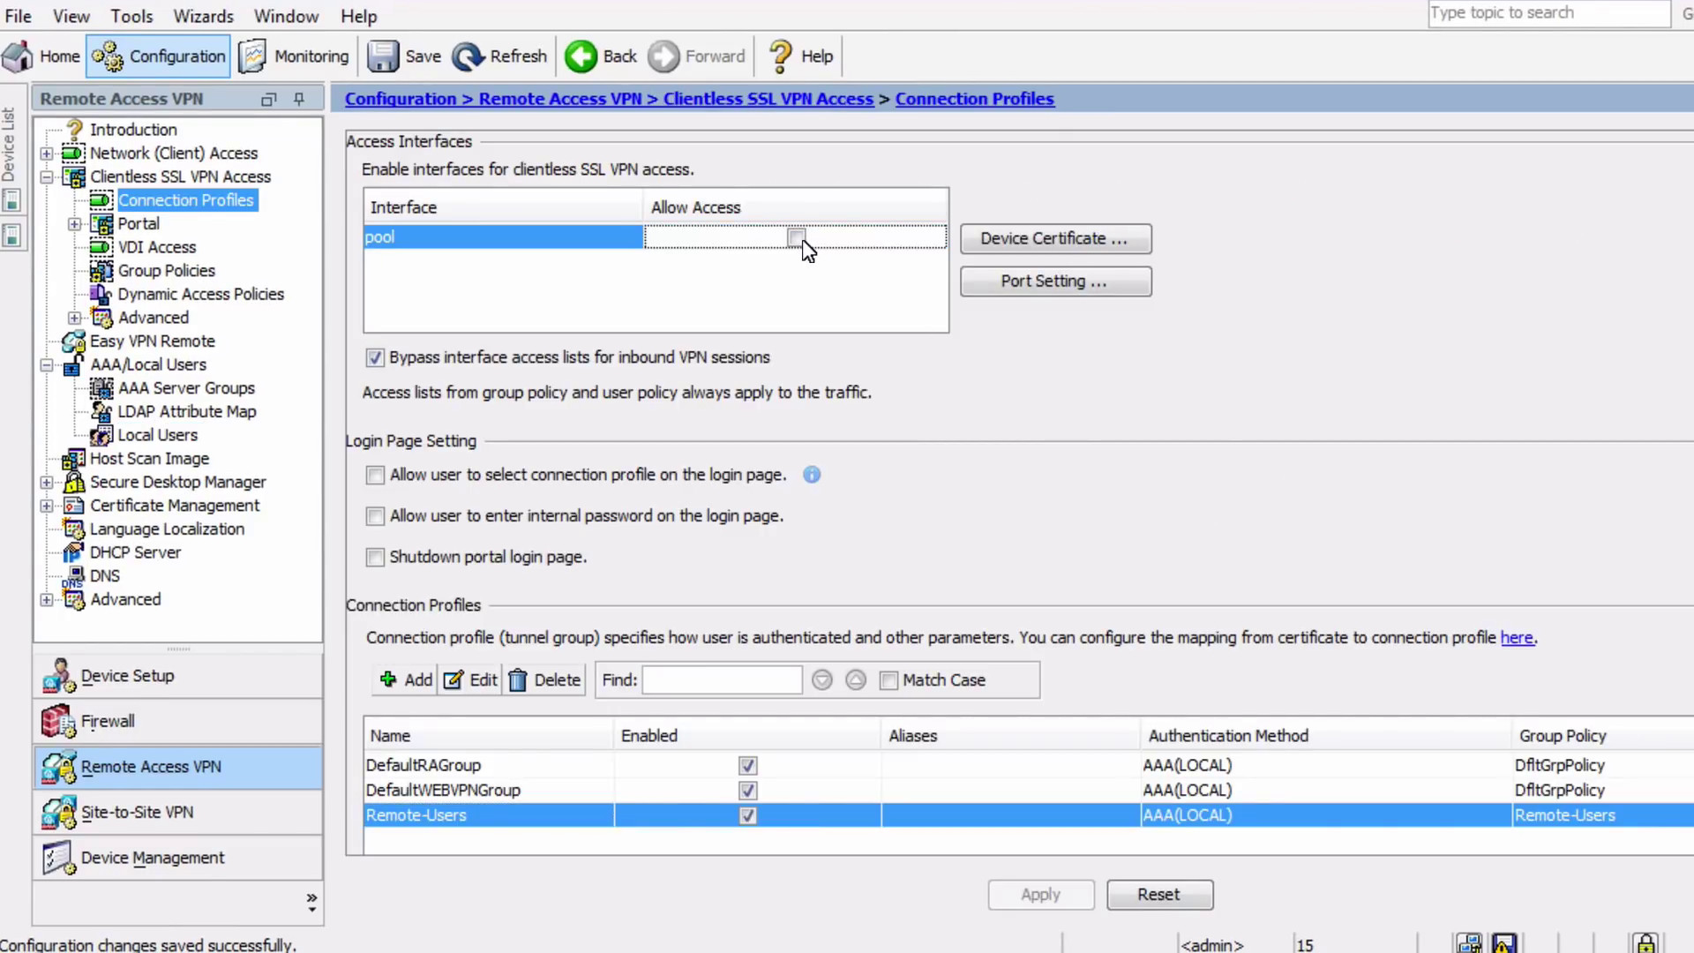
pyautogui.click(747, 814)
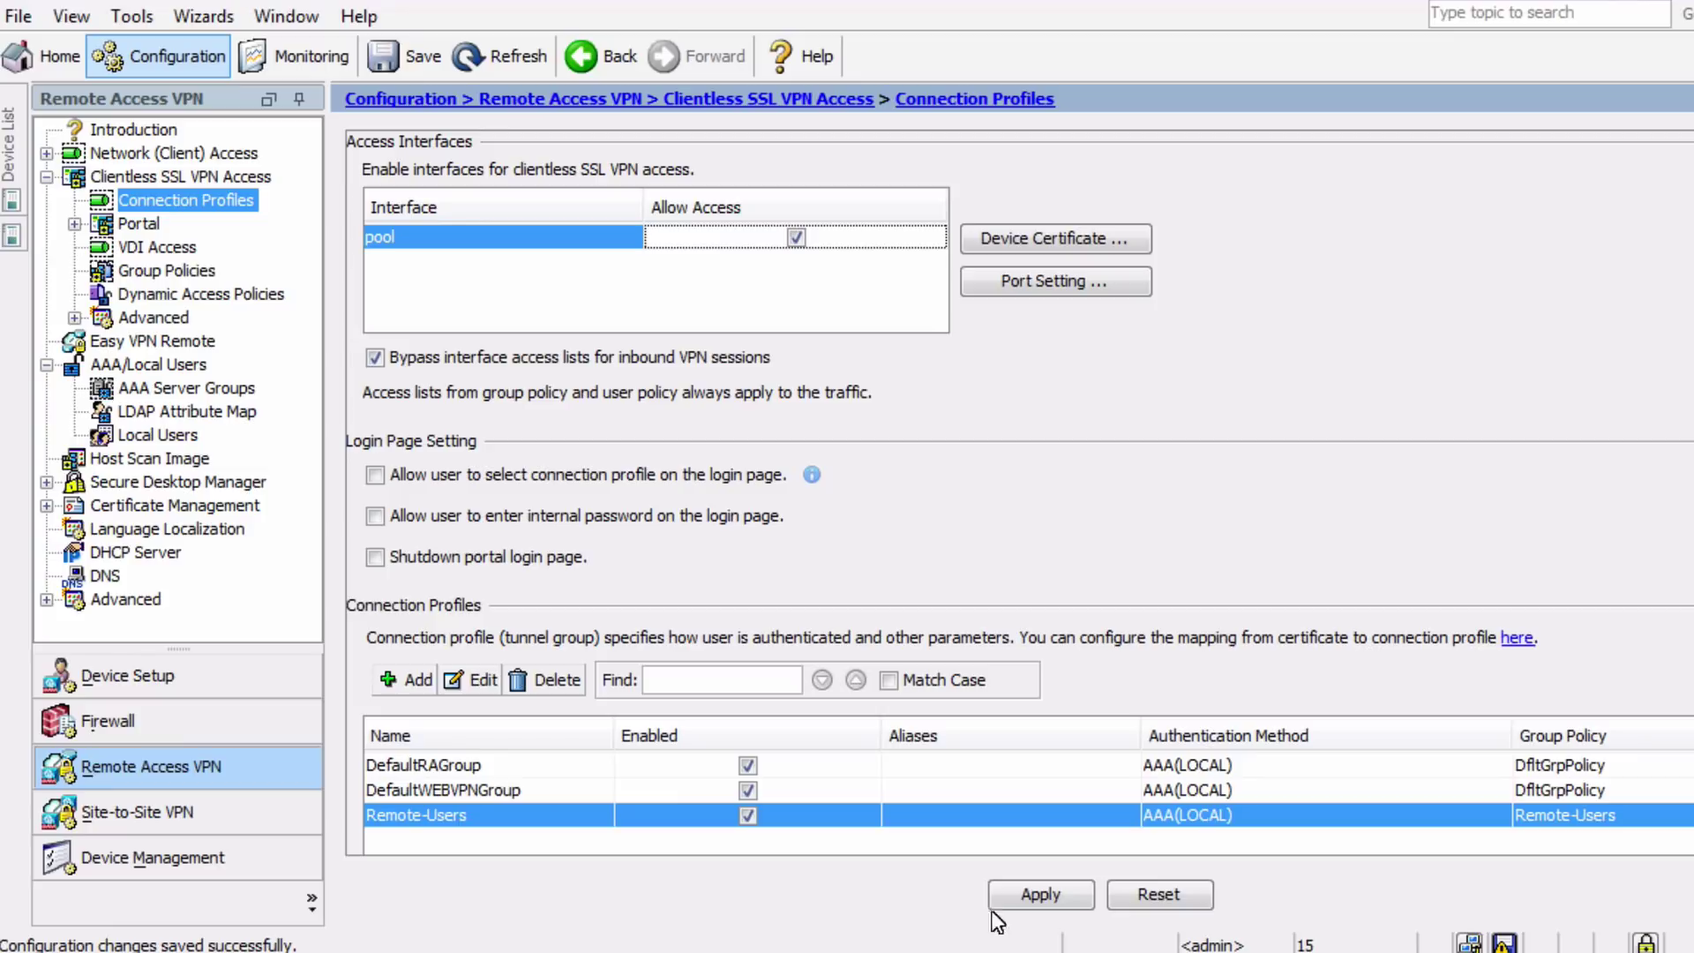
pyautogui.click(1034, 896)
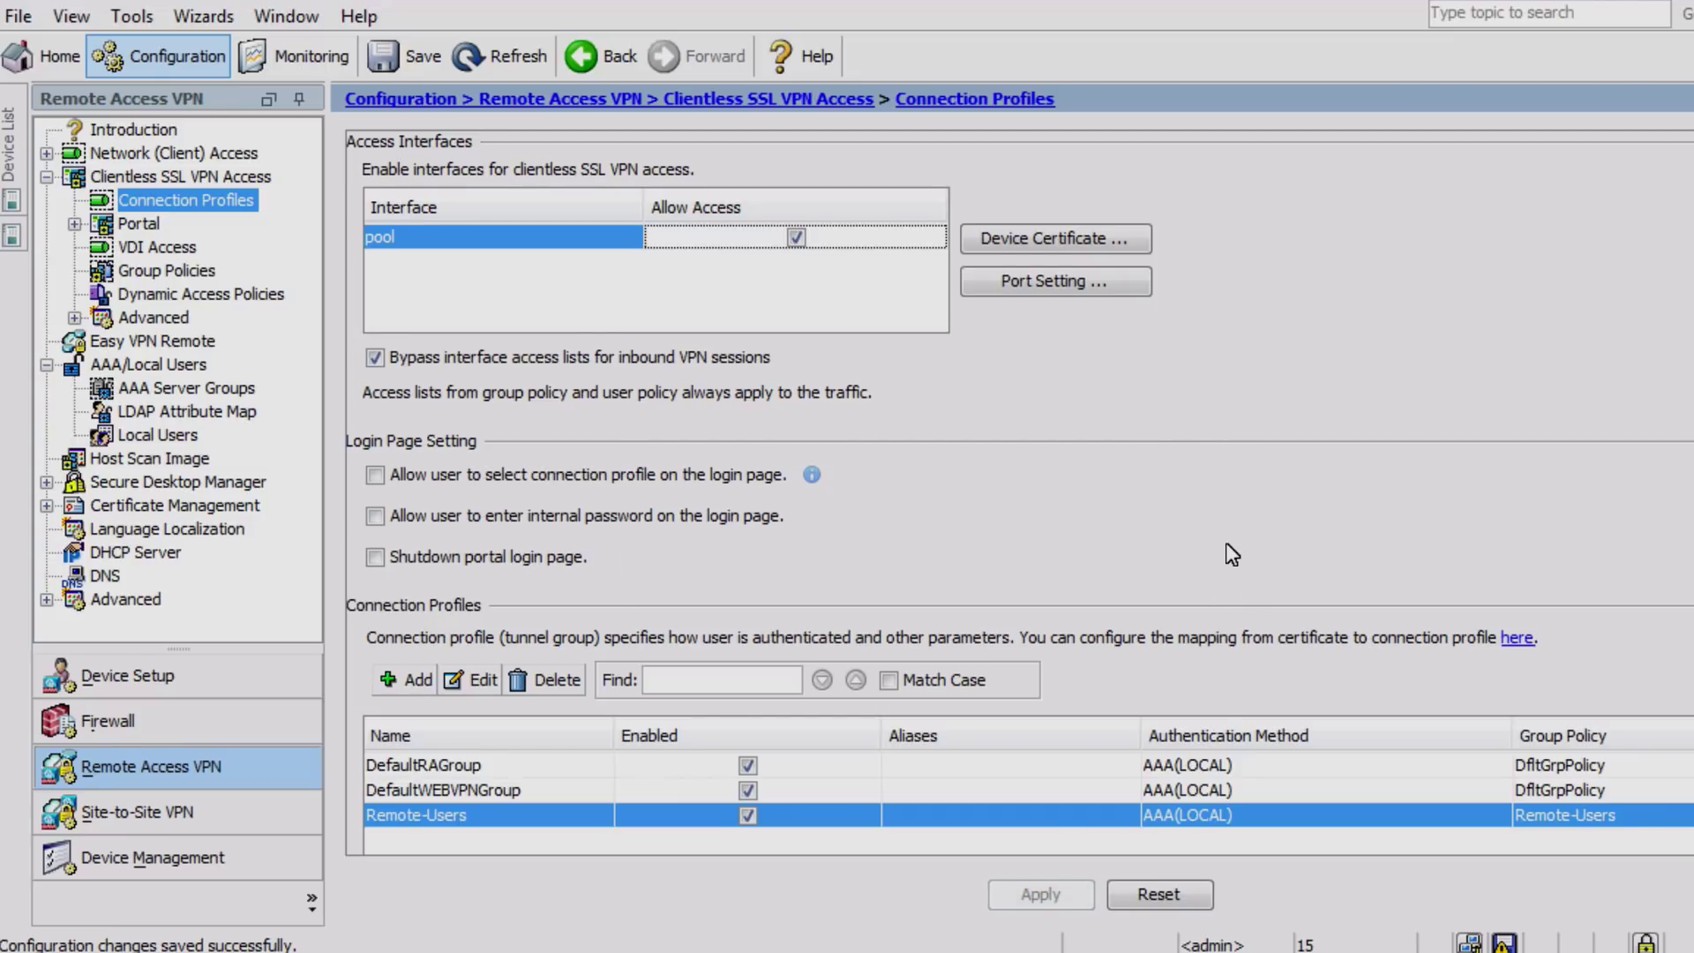